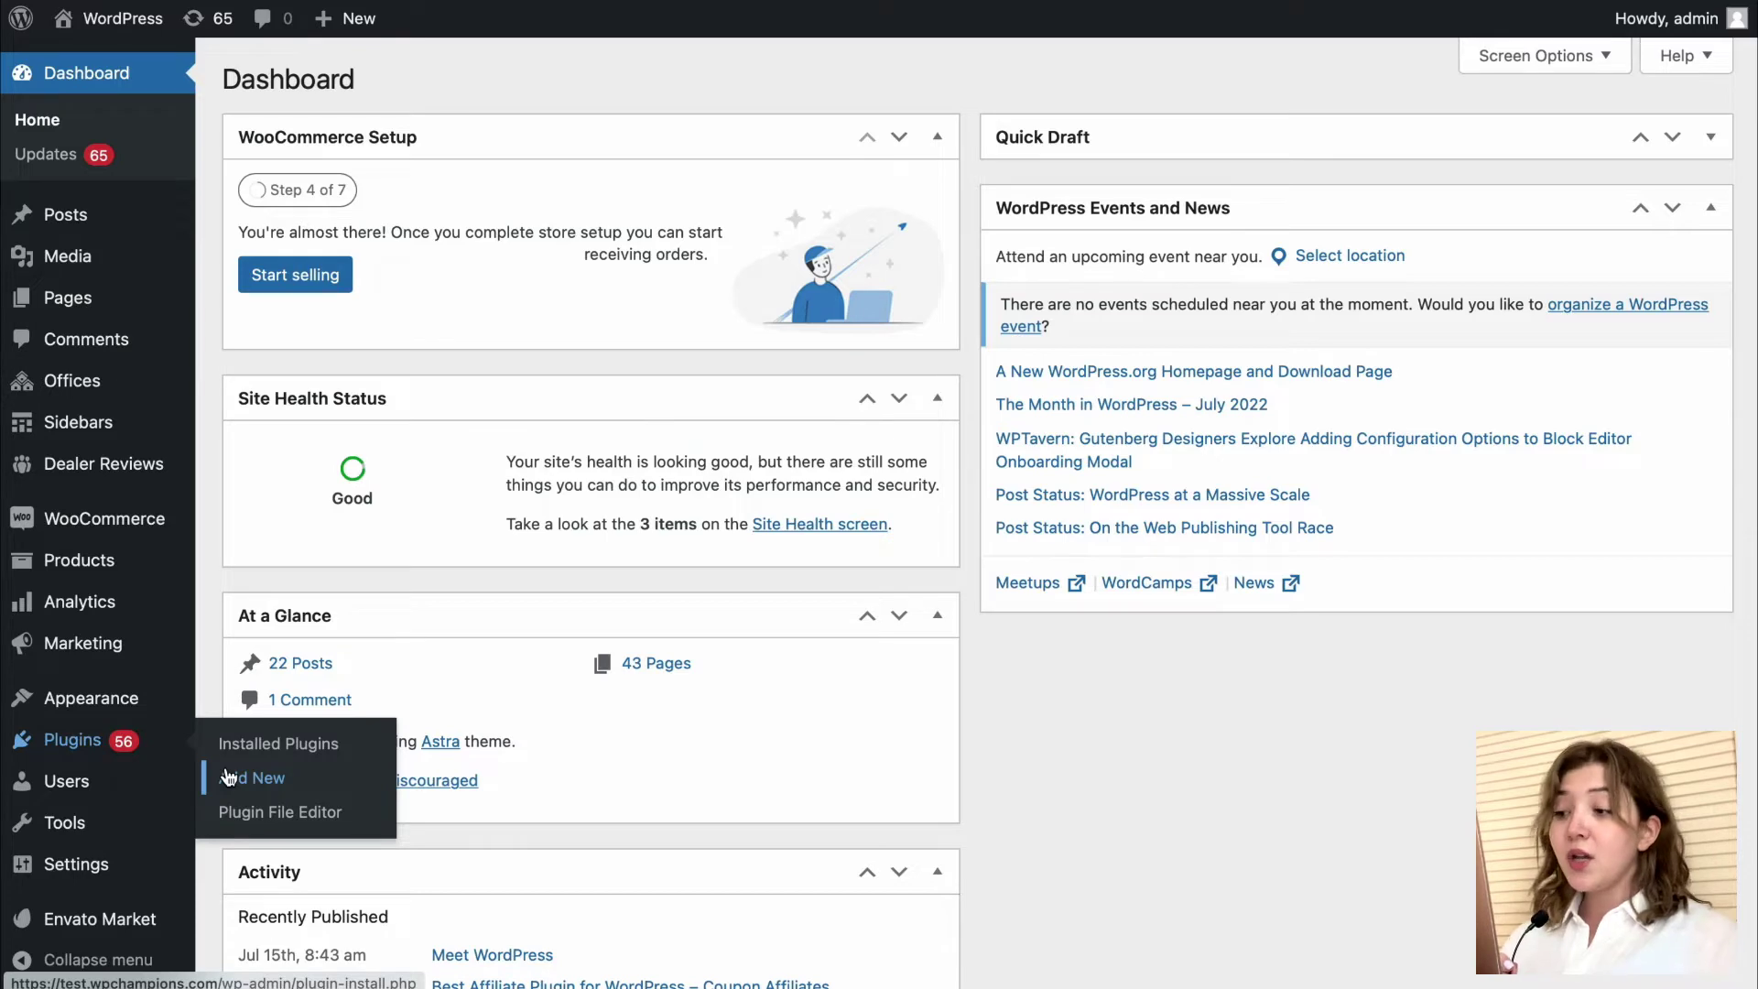
# Step: Search the directory of new plugins for "yaySwatches"
pyautogui.click(1445, 153)
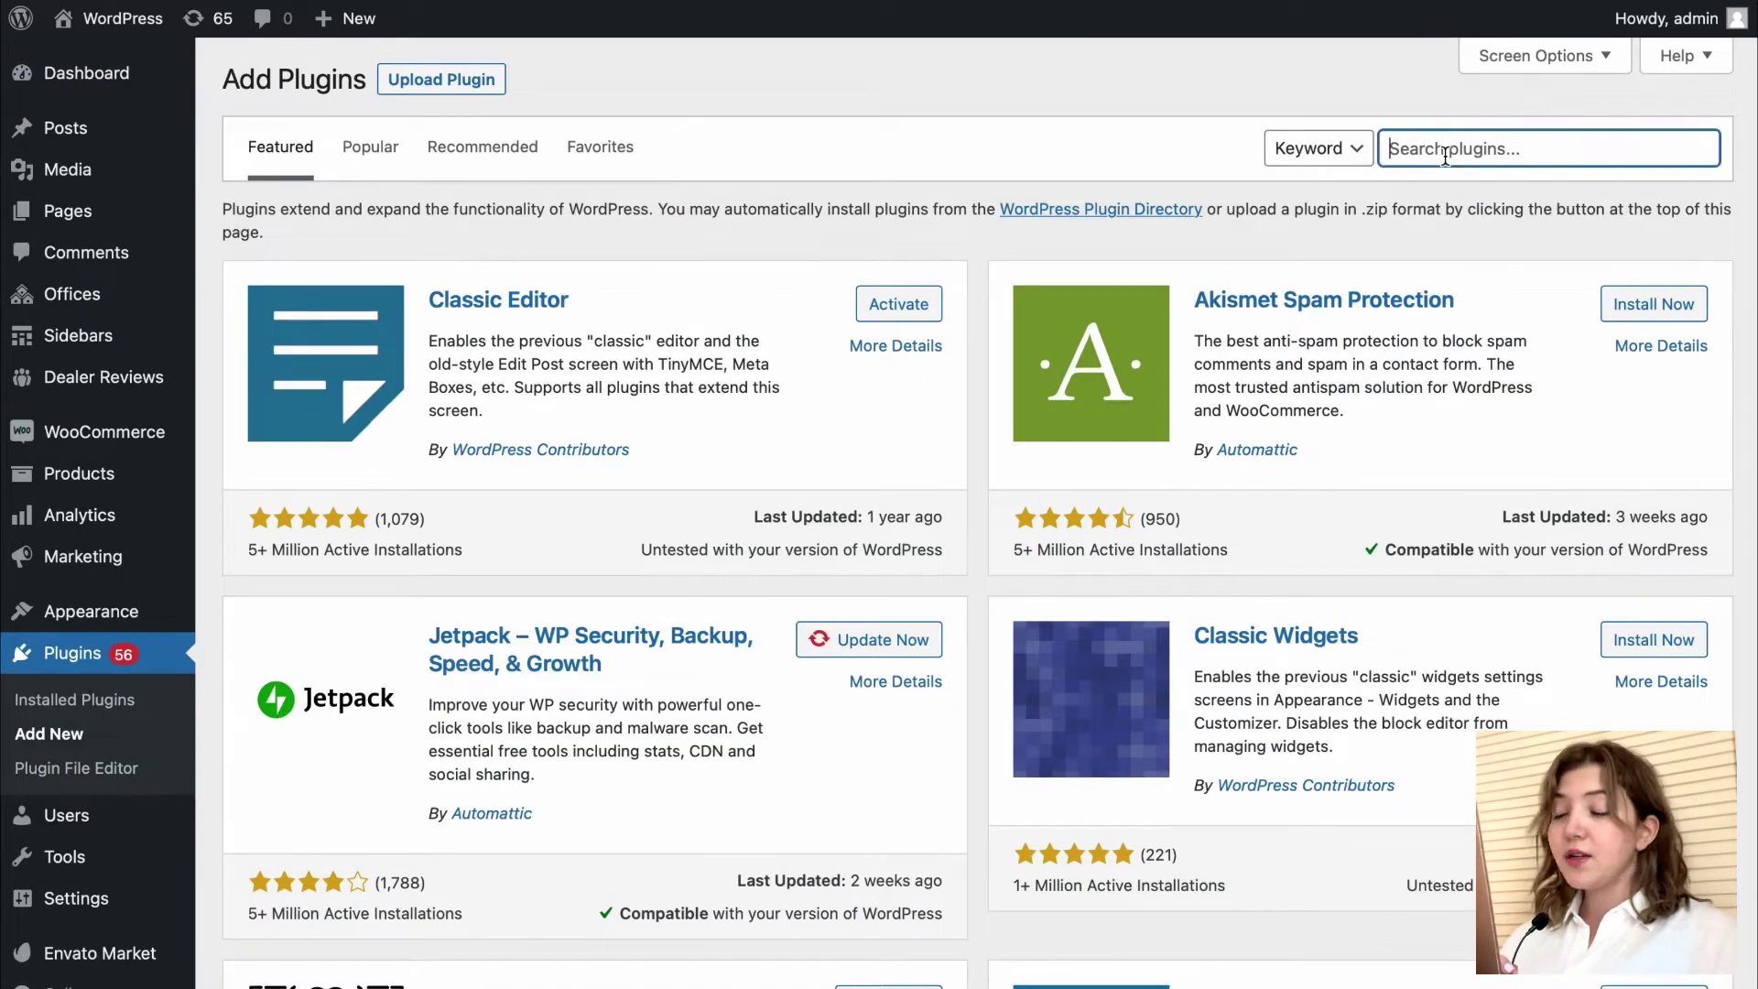
pyautogui.write('yaySwatches')
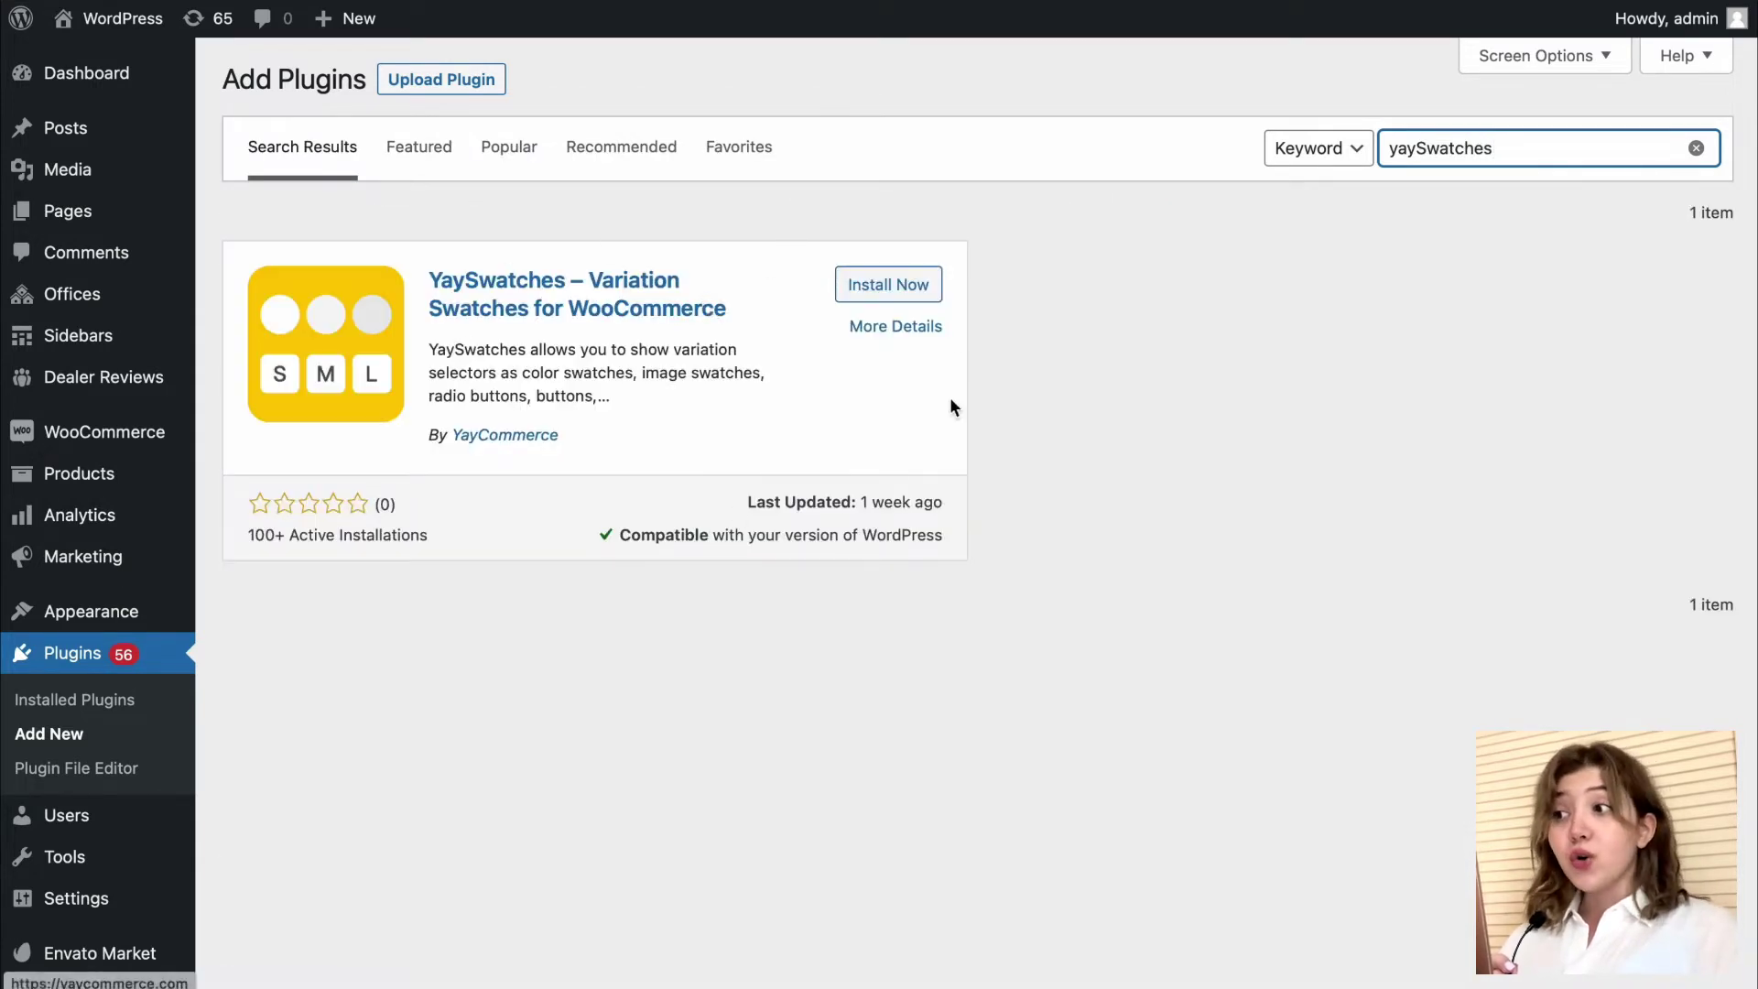
pyautogui.click(476, 80)
pyautogui.click(756, 300)
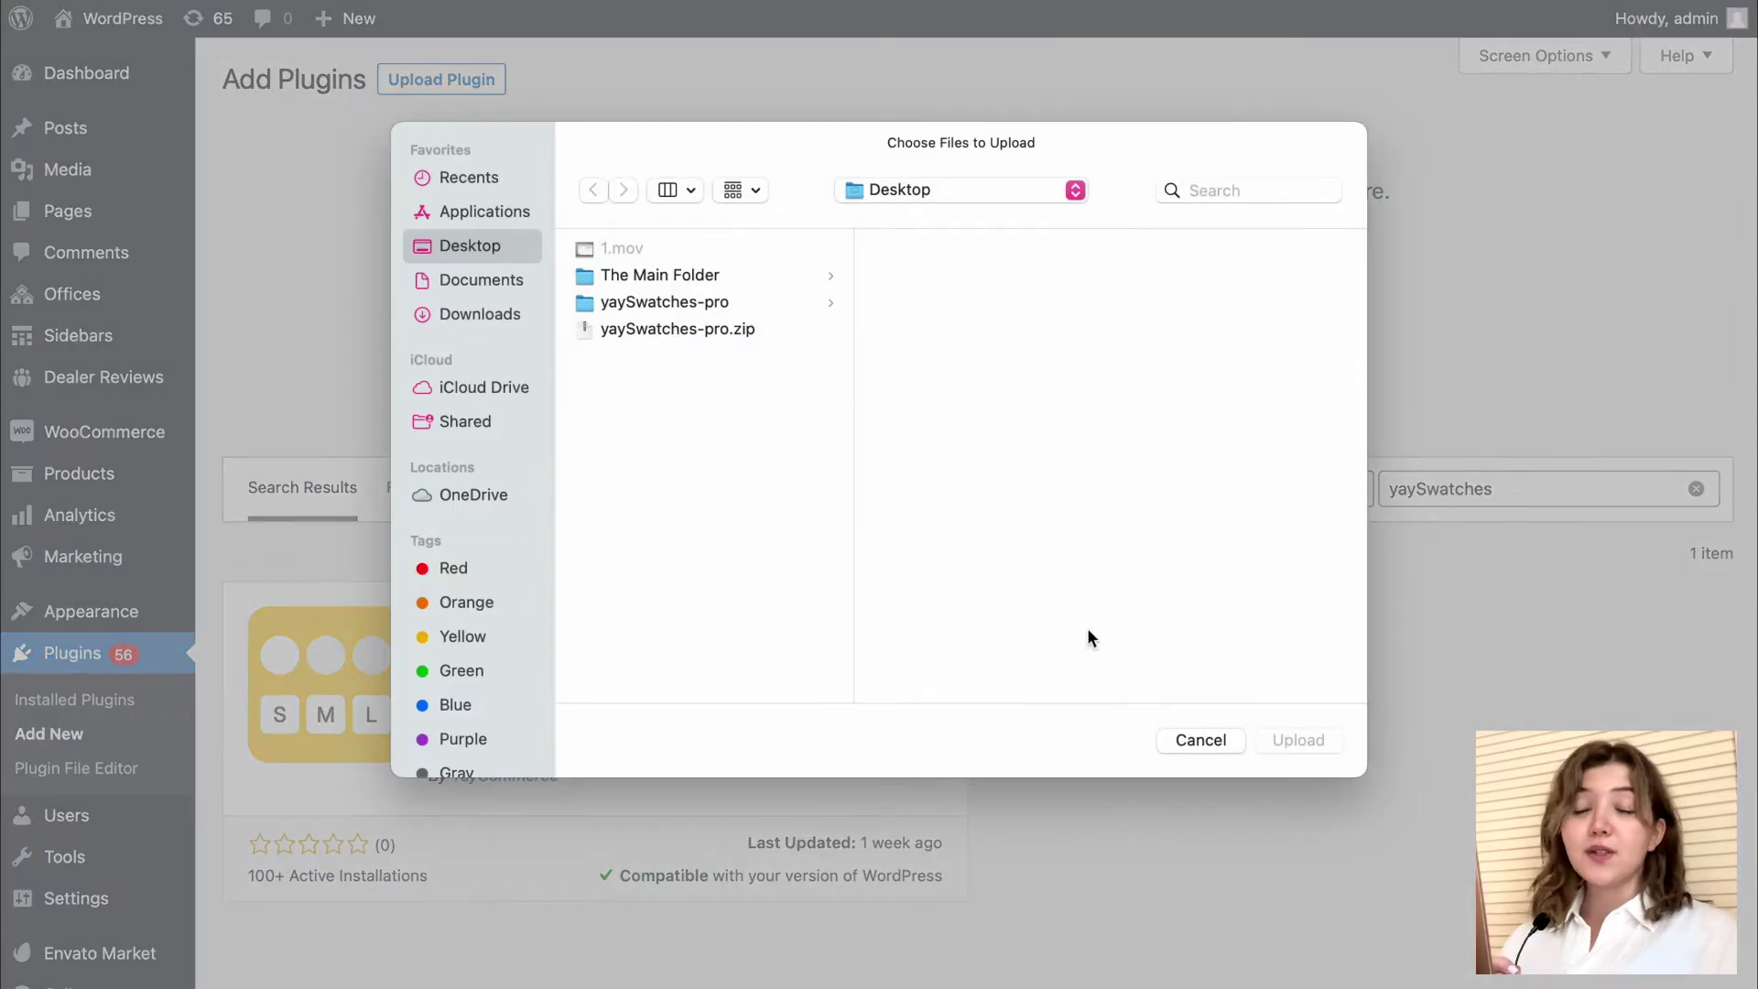
pyautogui.click(1187, 739)
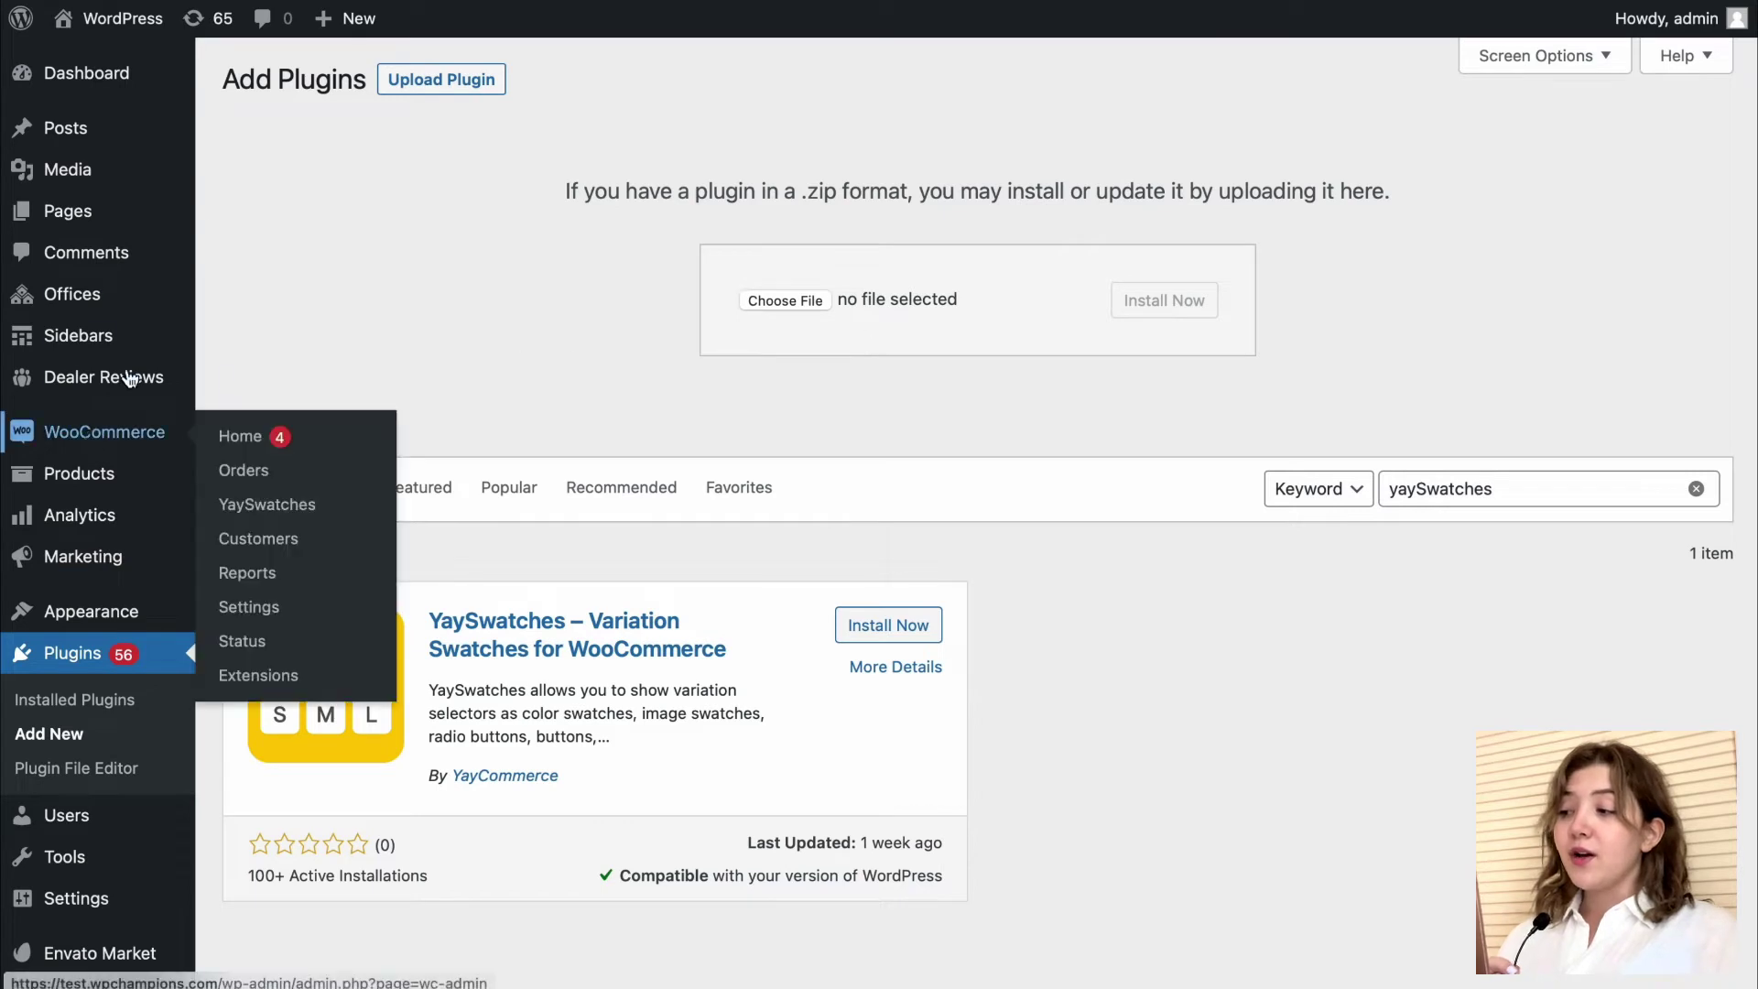
# Step: Open the WooCommerce YaySwatches settings and set the Color variant type to Automated Variant Image Swatches with Medium image size
pyautogui.moveTo(171, 444)
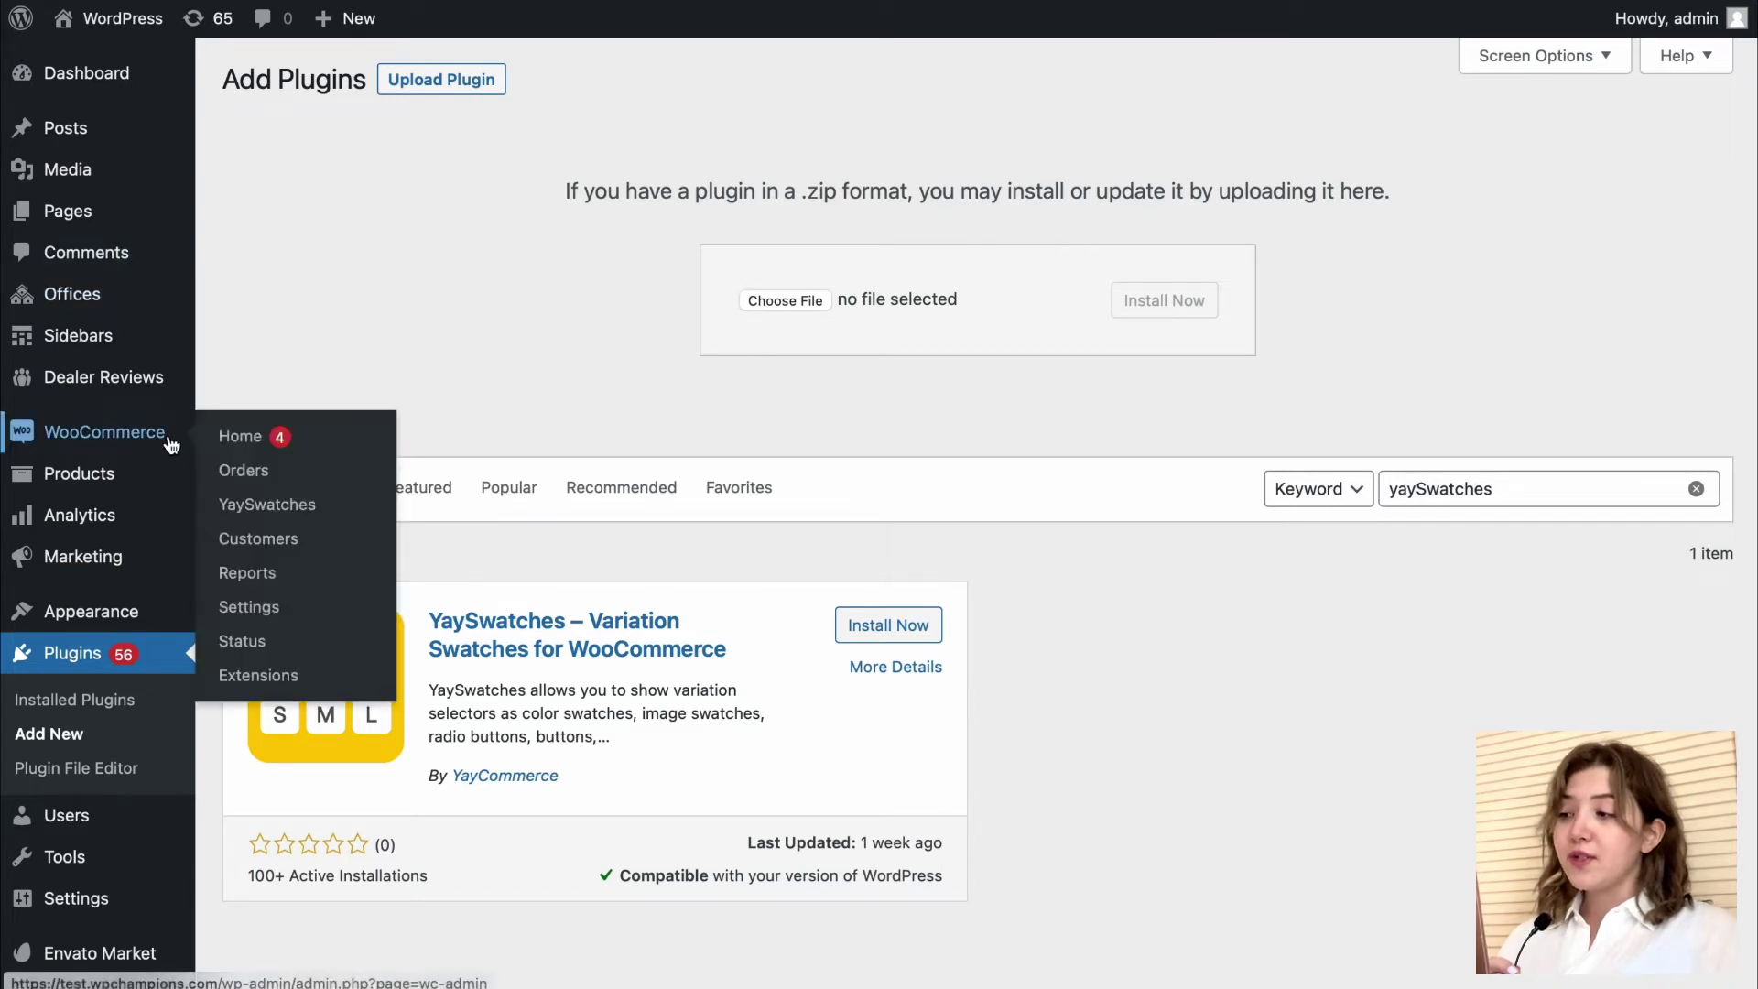
pyautogui.click(261, 506)
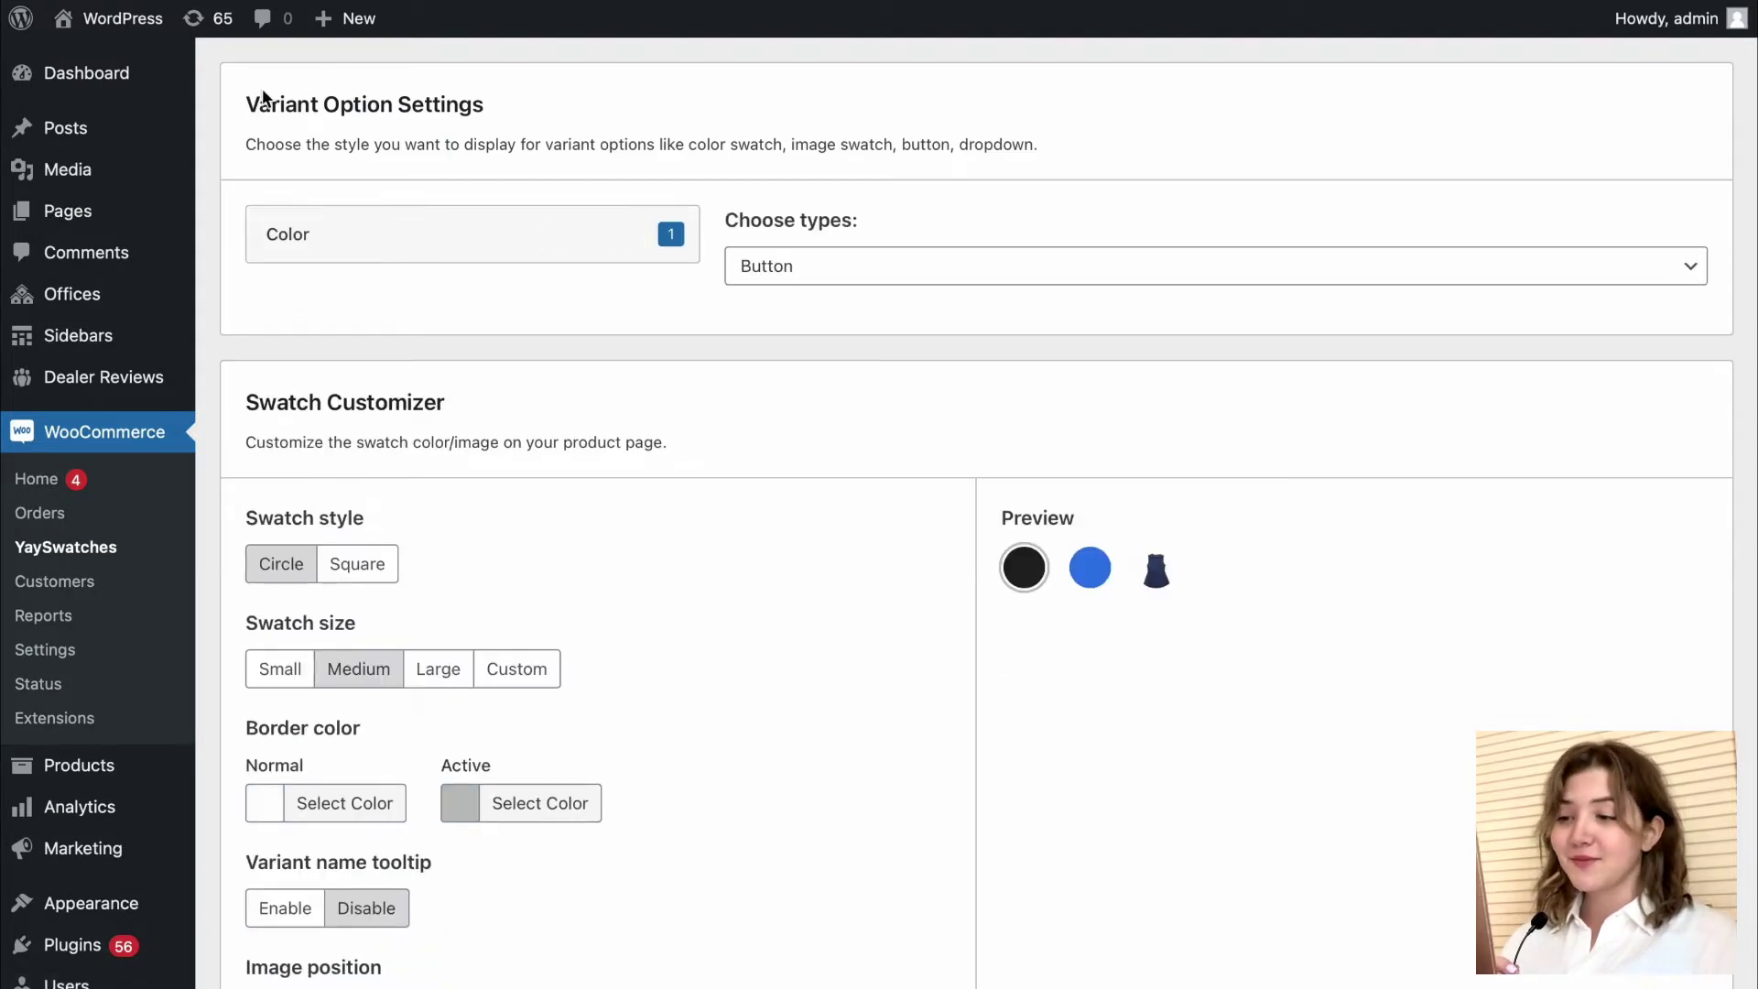
pyautogui.click(785, 275)
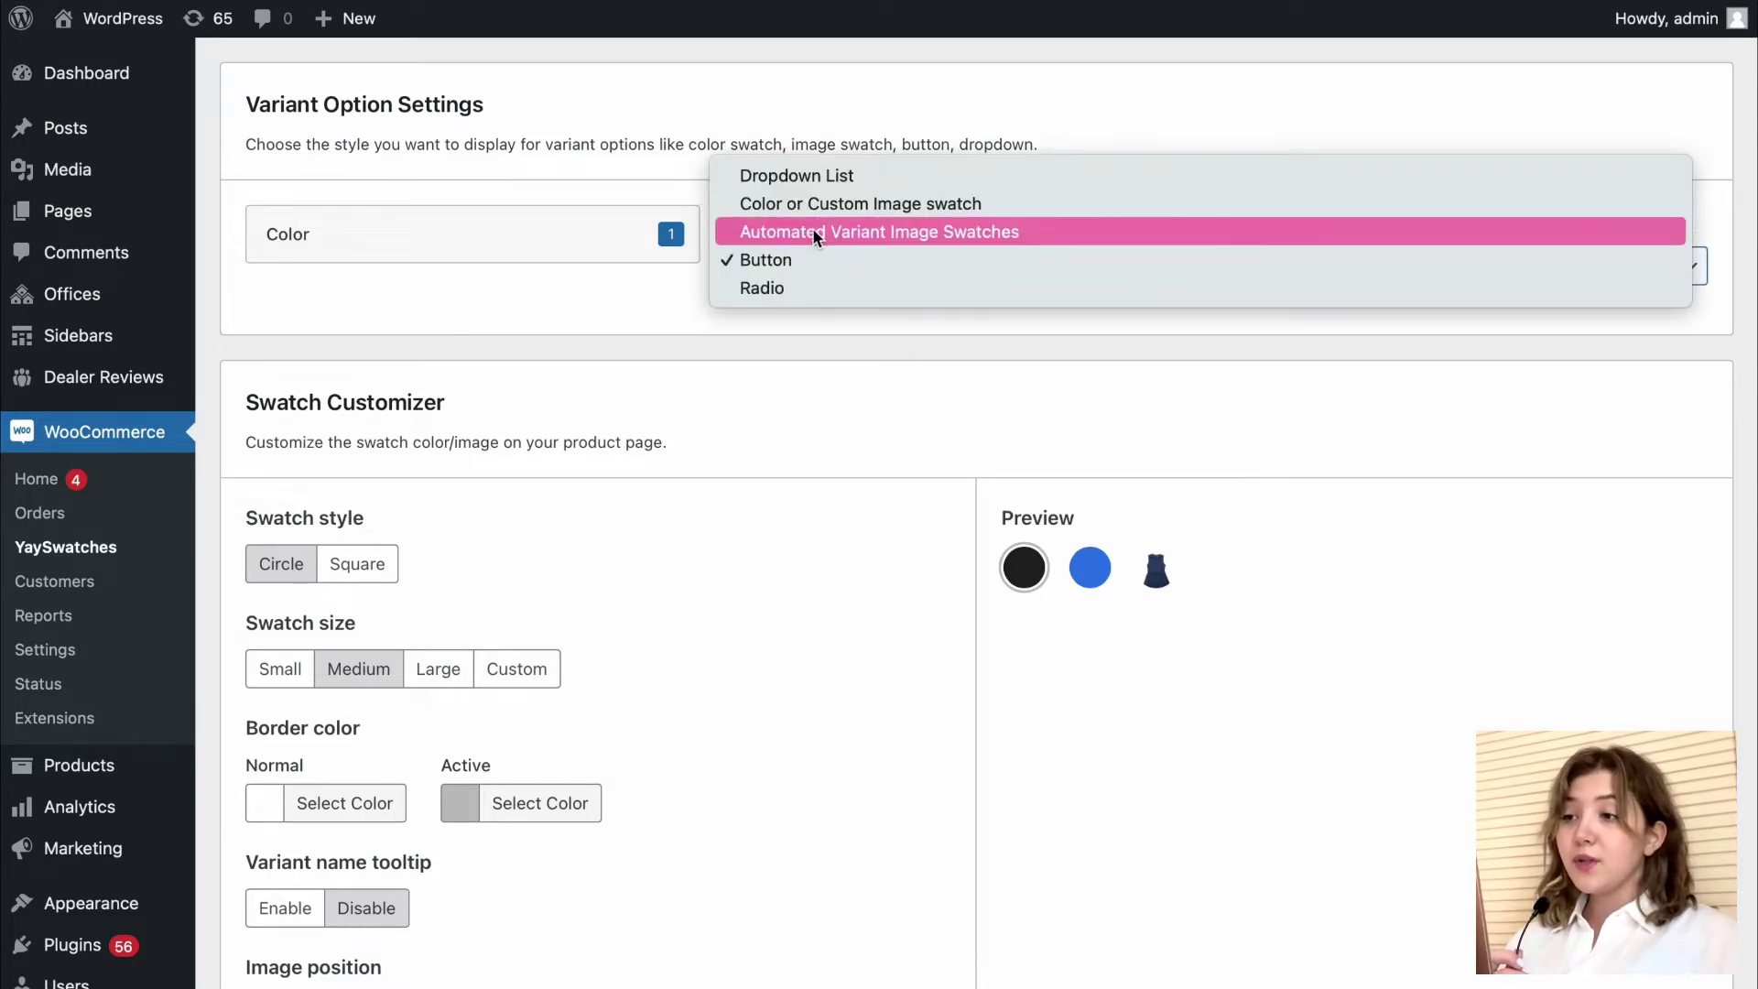
pyautogui.click(827, 181)
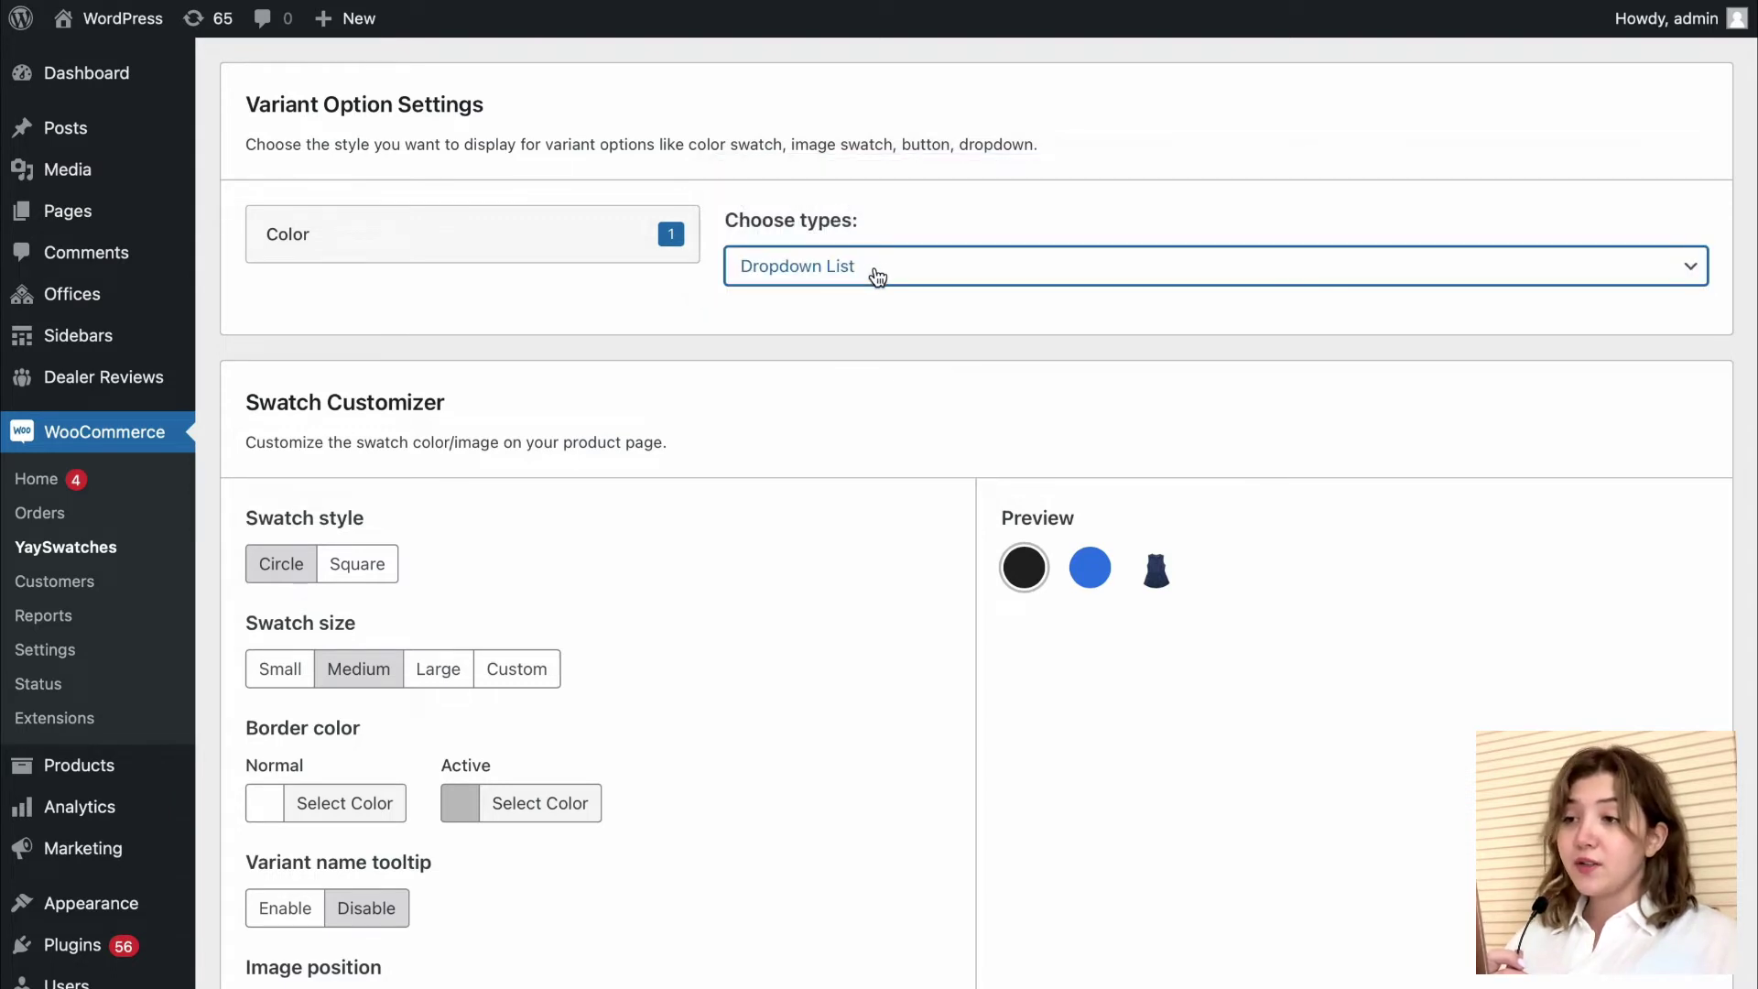
pyautogui.click(875, 267)
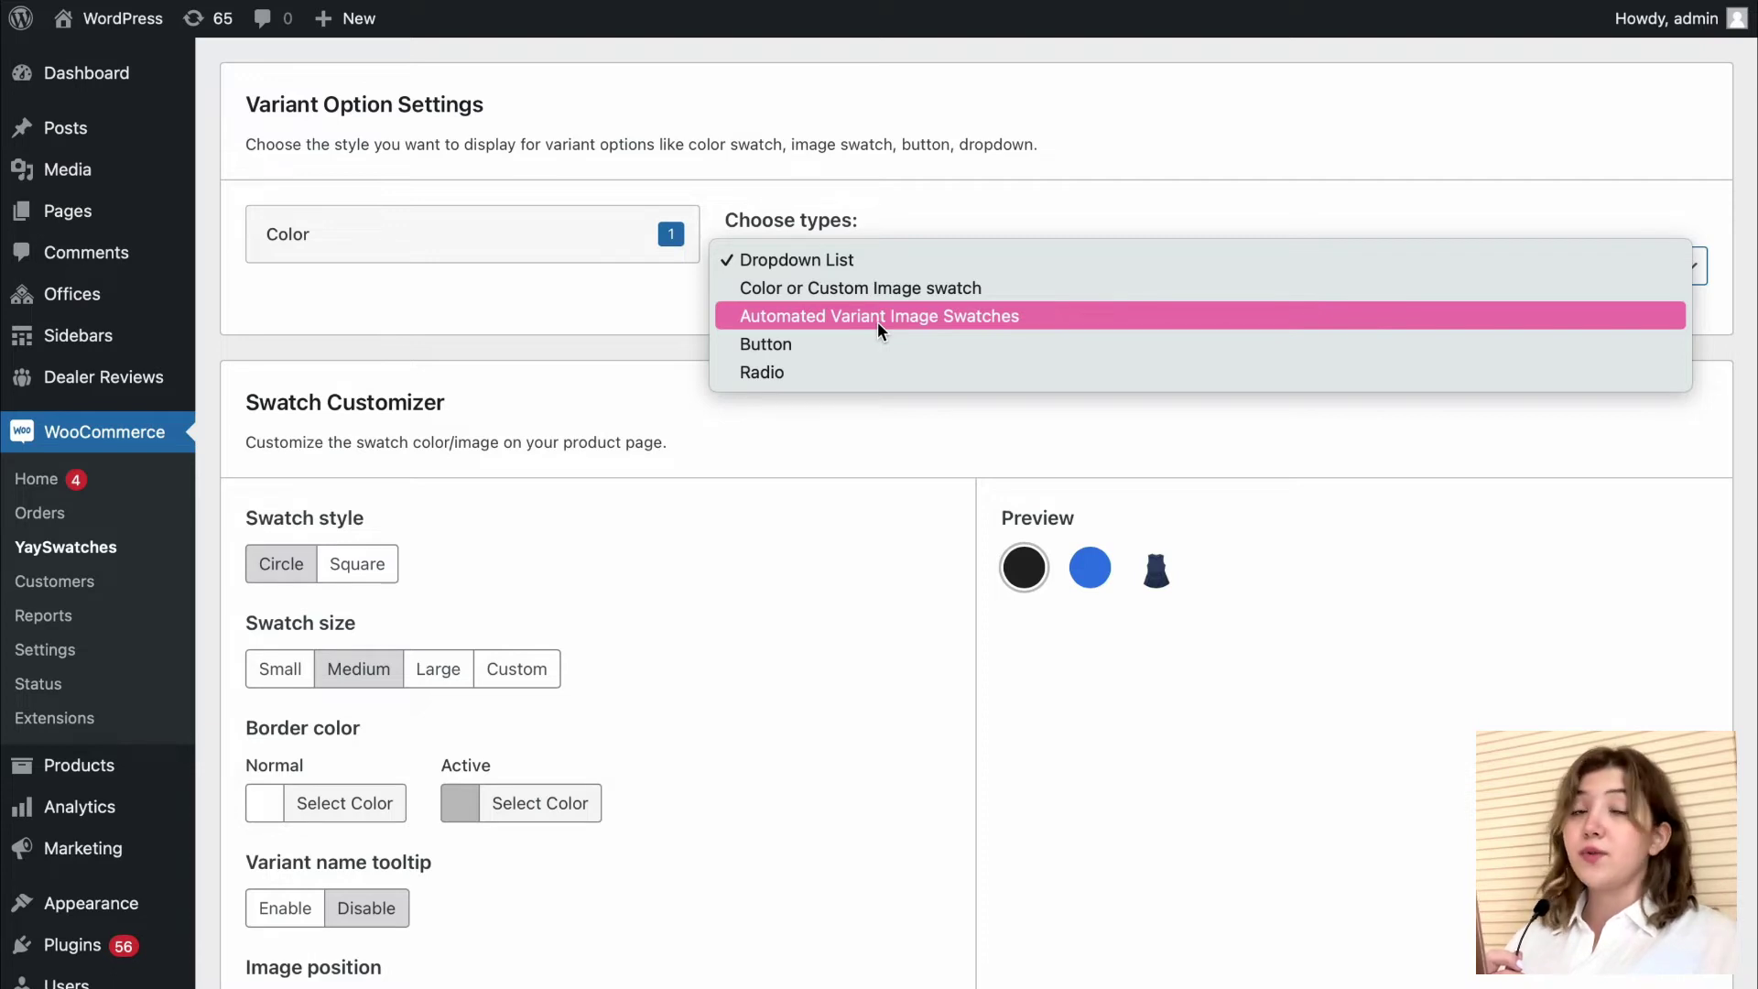
pyautogui.click(877, 321)
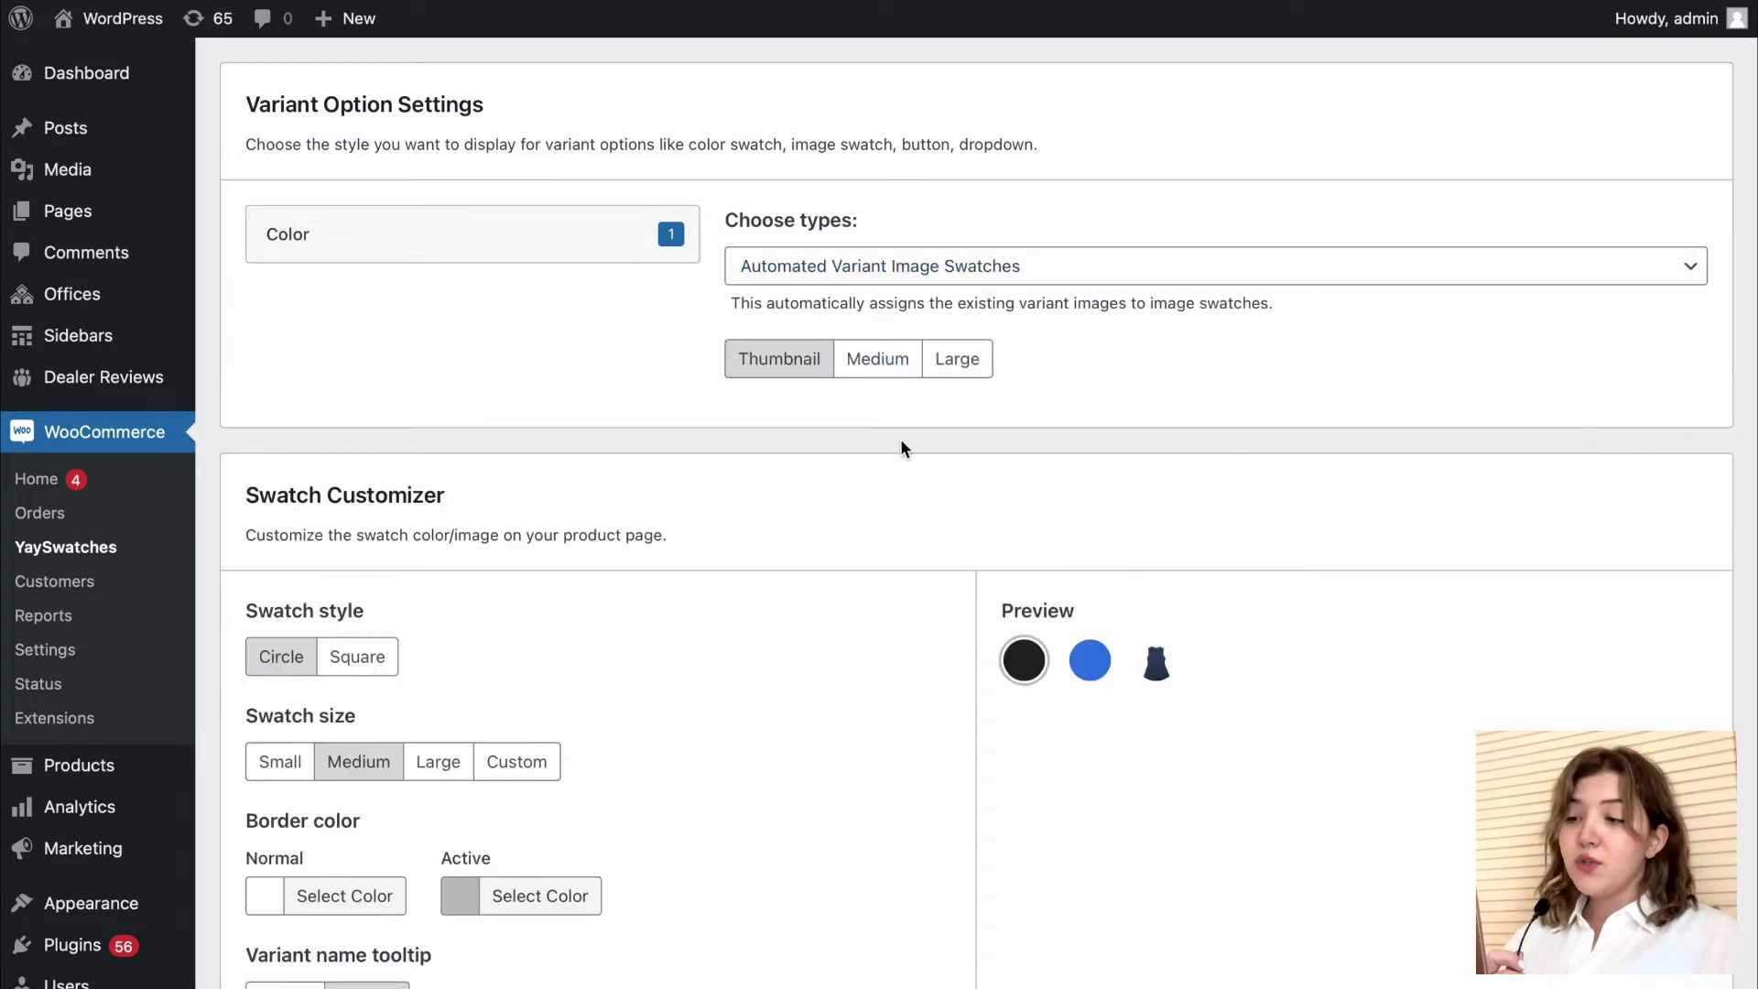
pyautogui.click(903, 365)
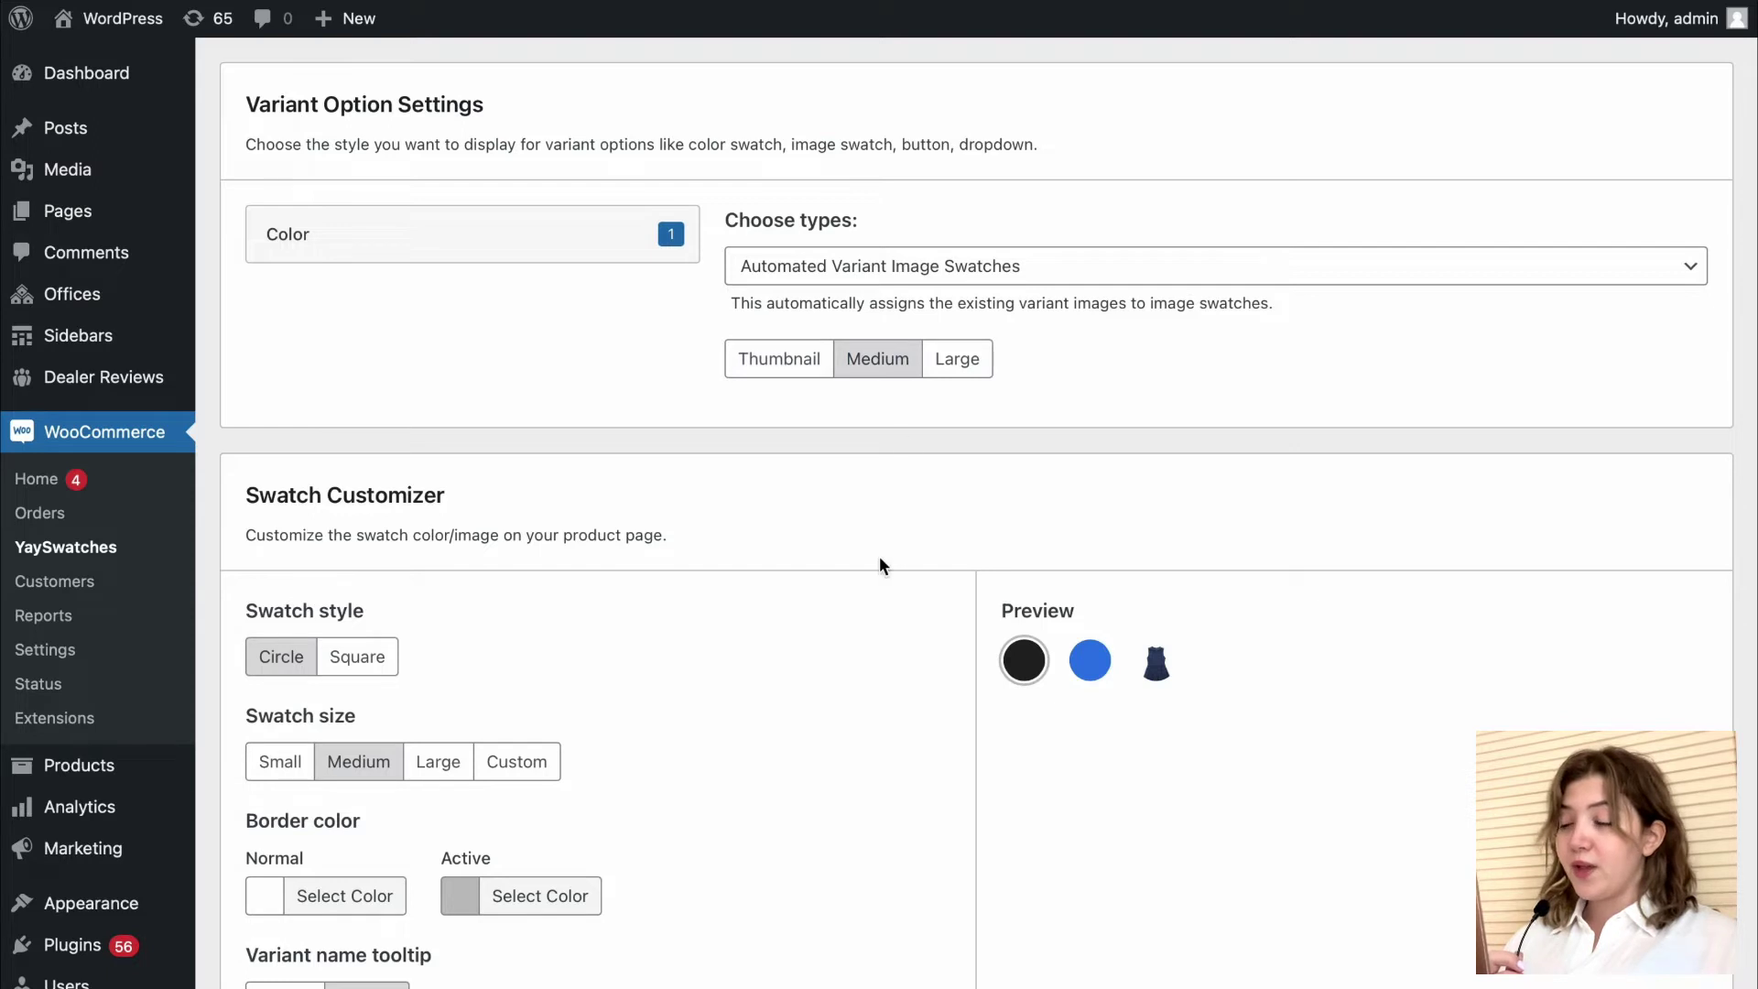
# Step: Try the Square swatch style in the Swatch Customizer and restore Circle
pyautogui.scroll(-5, 882, 558)
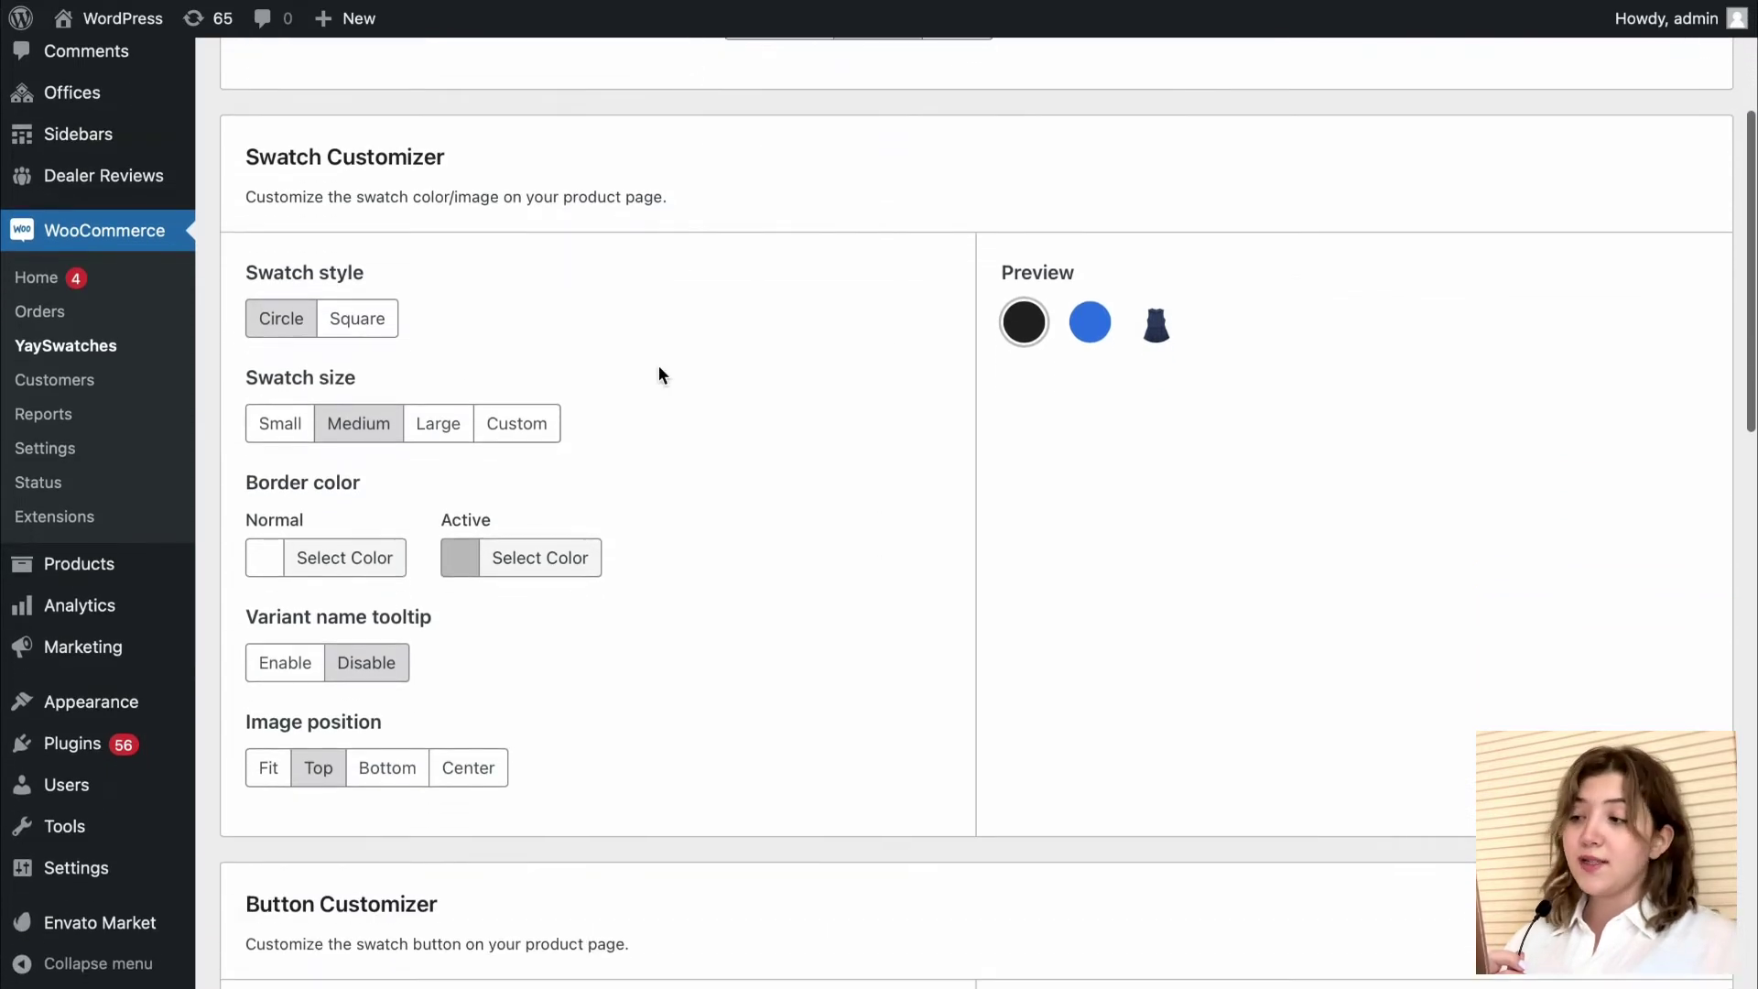
pyautogui.moveTo(245, 160); pyautogui.dragTo(420, 171)
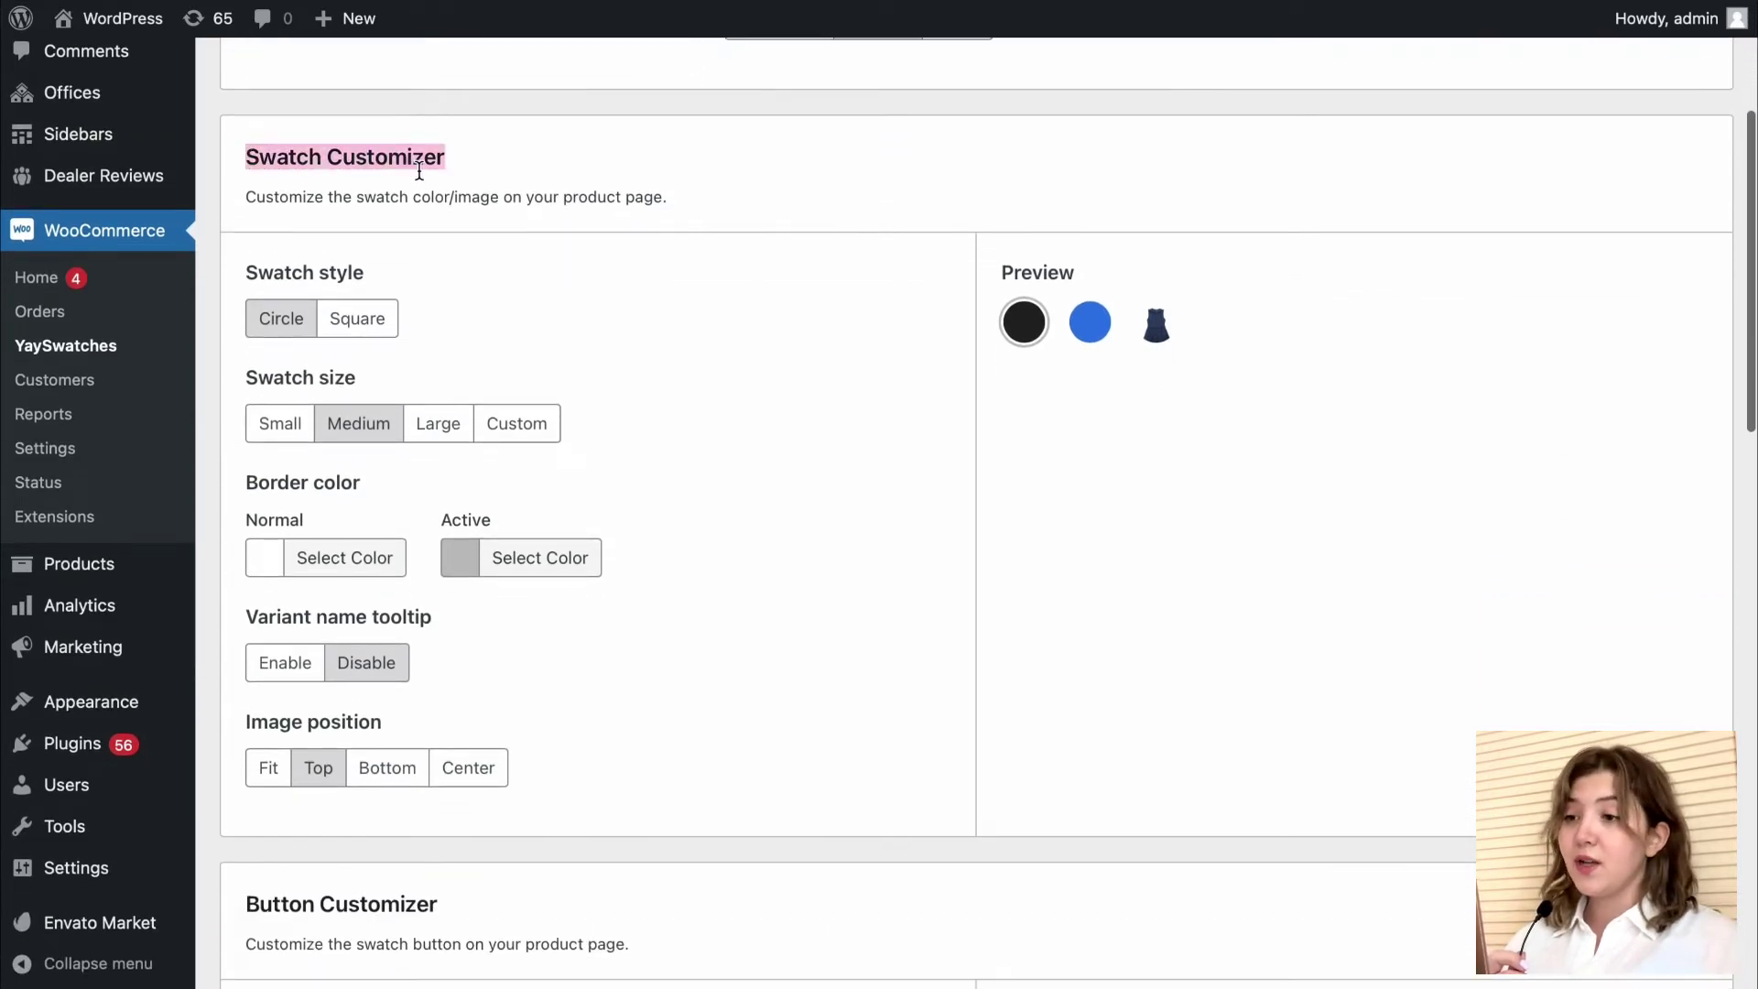
pyautogui.moveTo(255, 196); pyautogui.dragTo(498, 212)
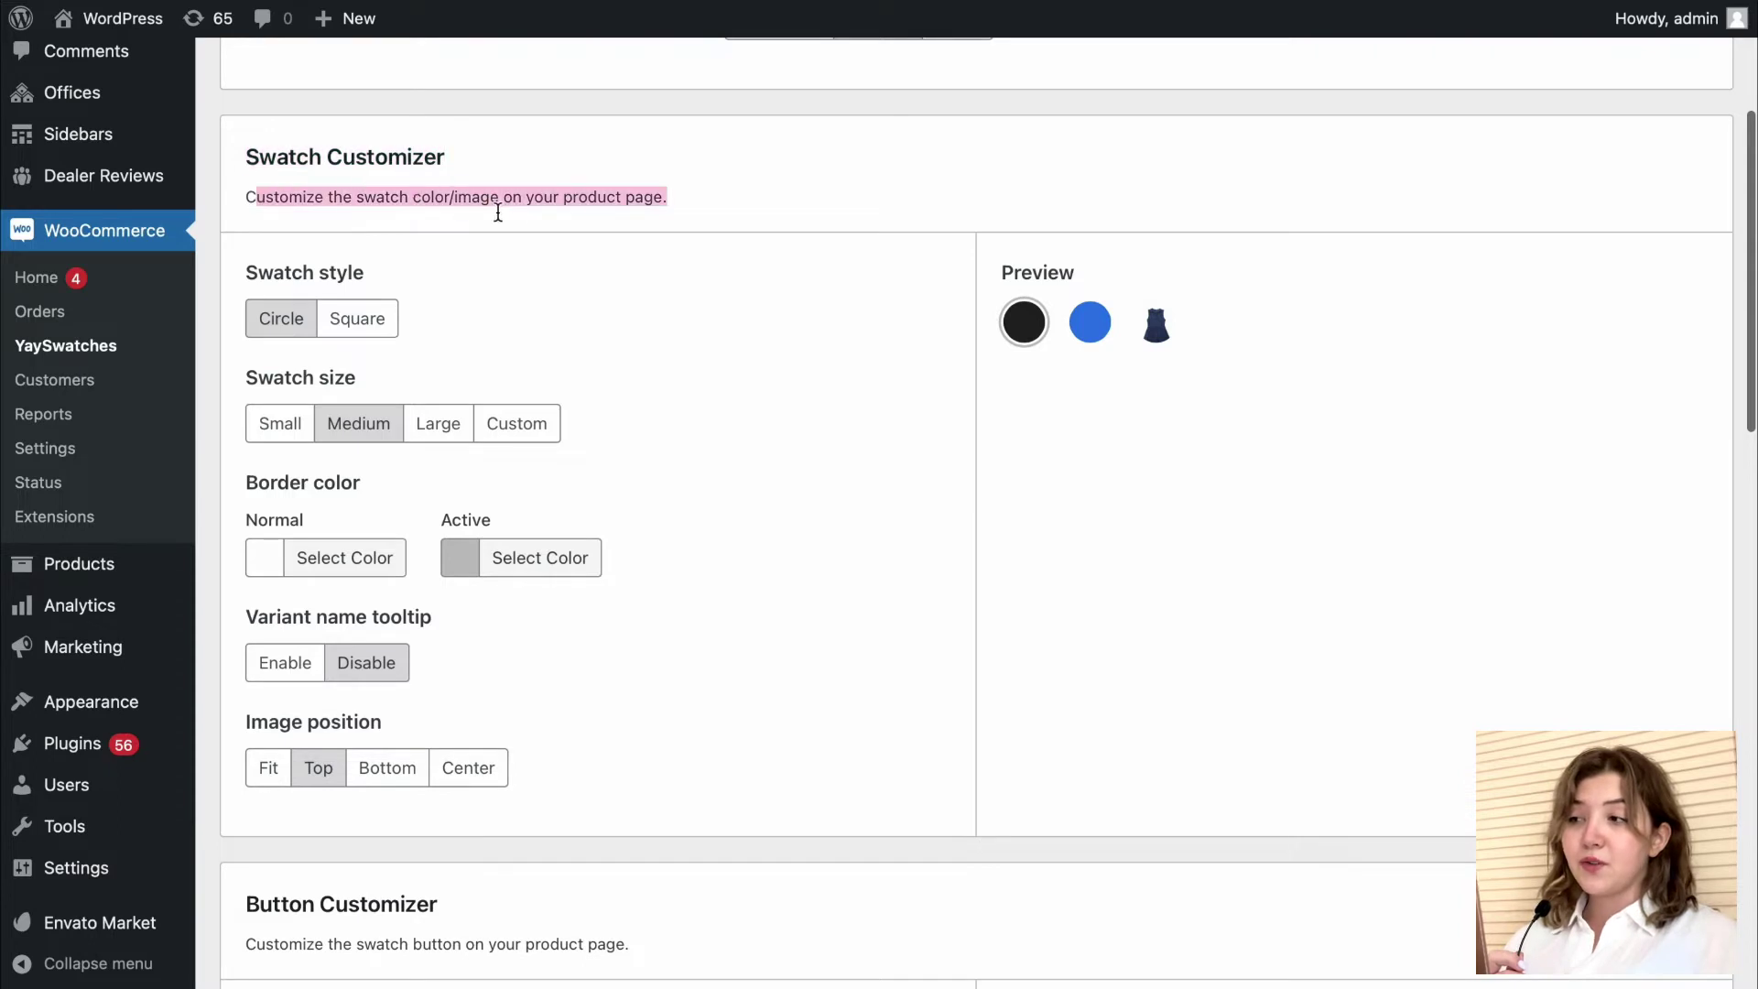
pyautogui.click(513, 268)
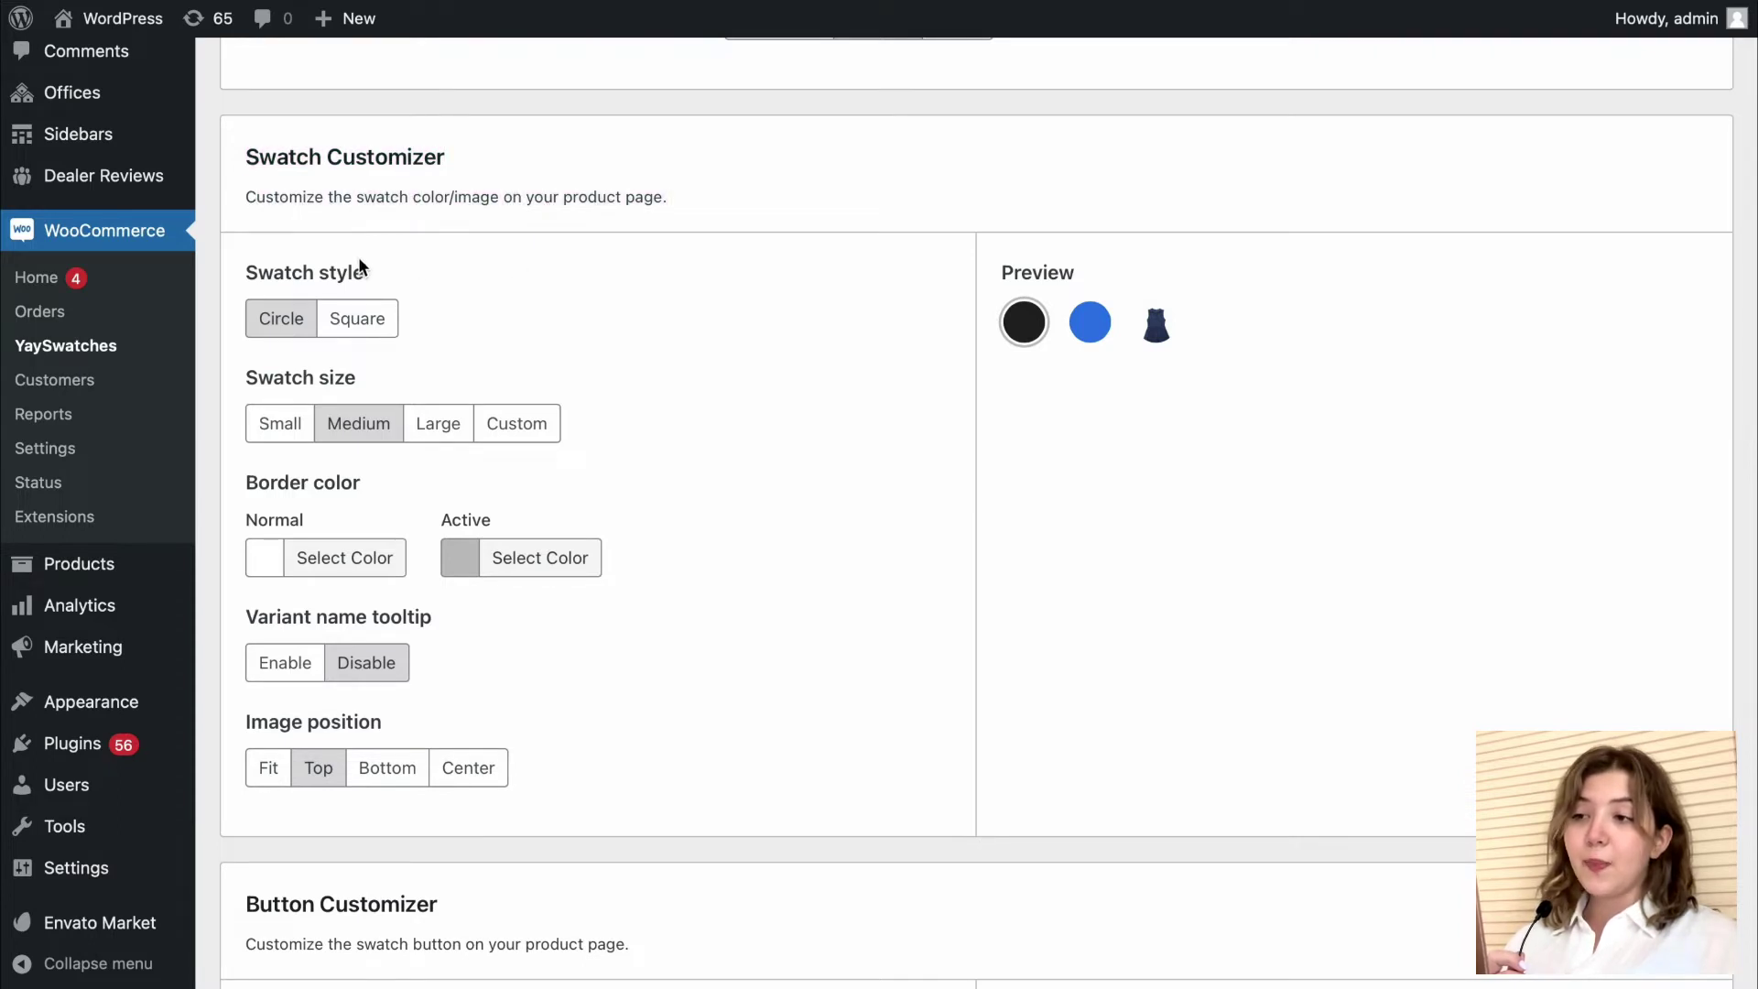
pyautogui.click(356, 329)
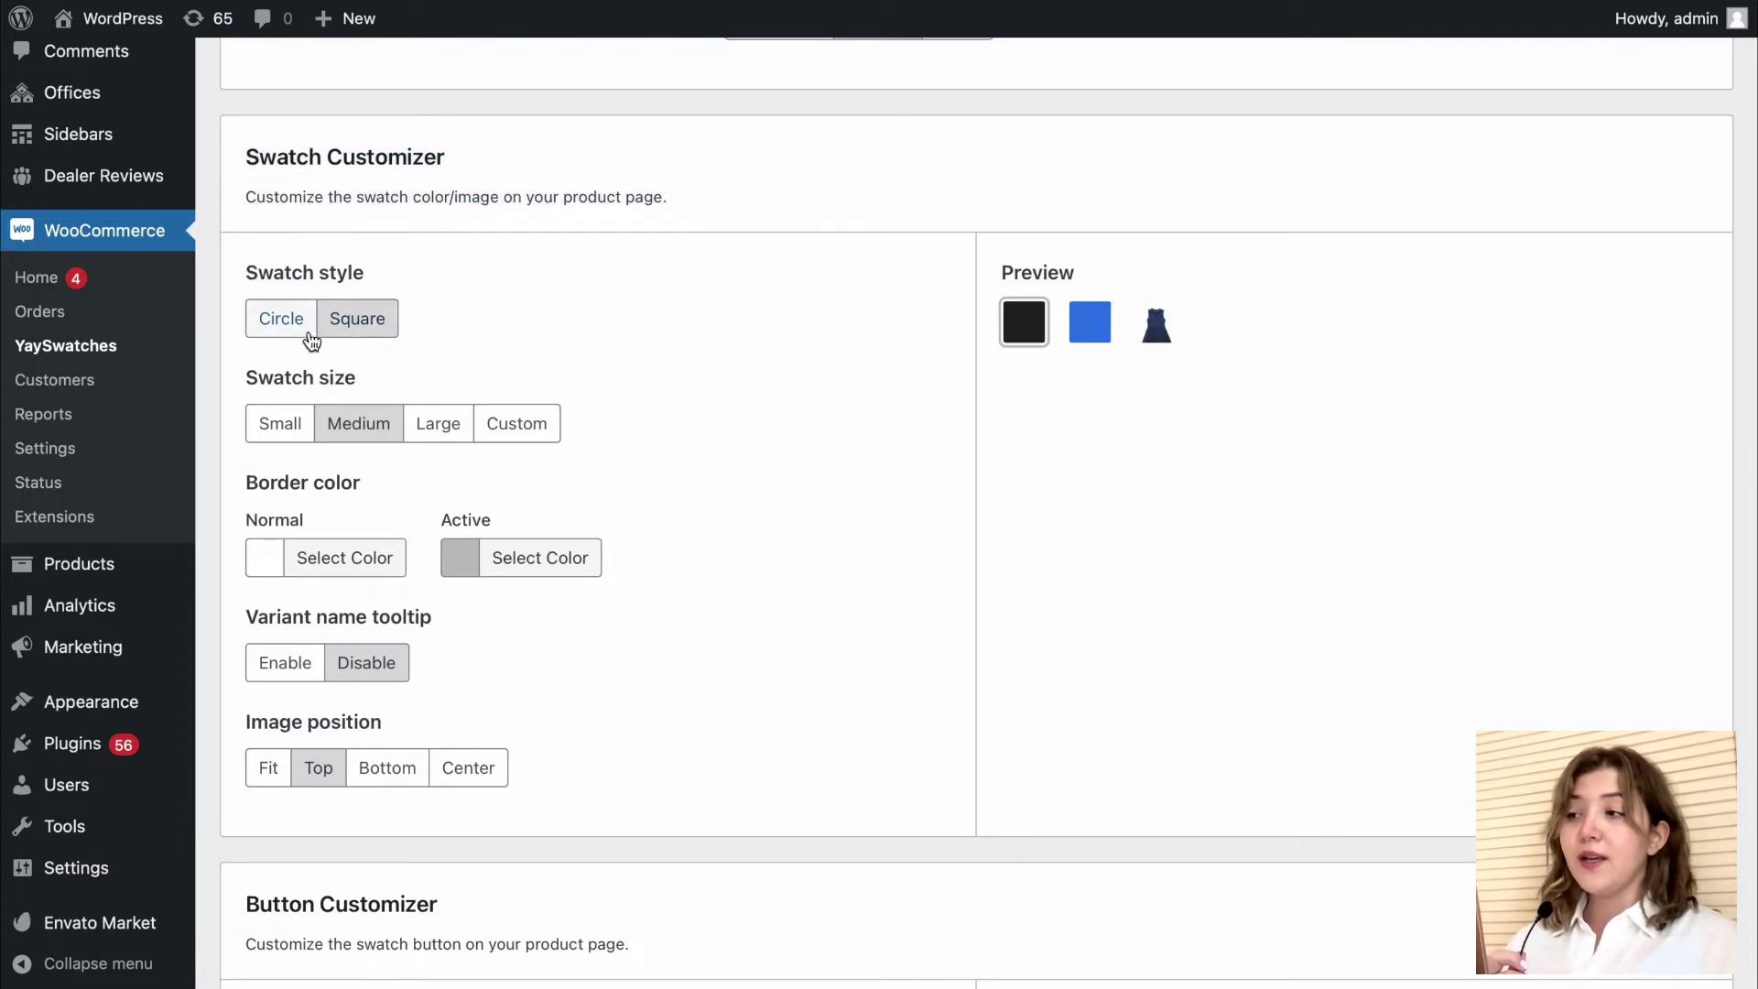
pyautogui.click(296, 331)
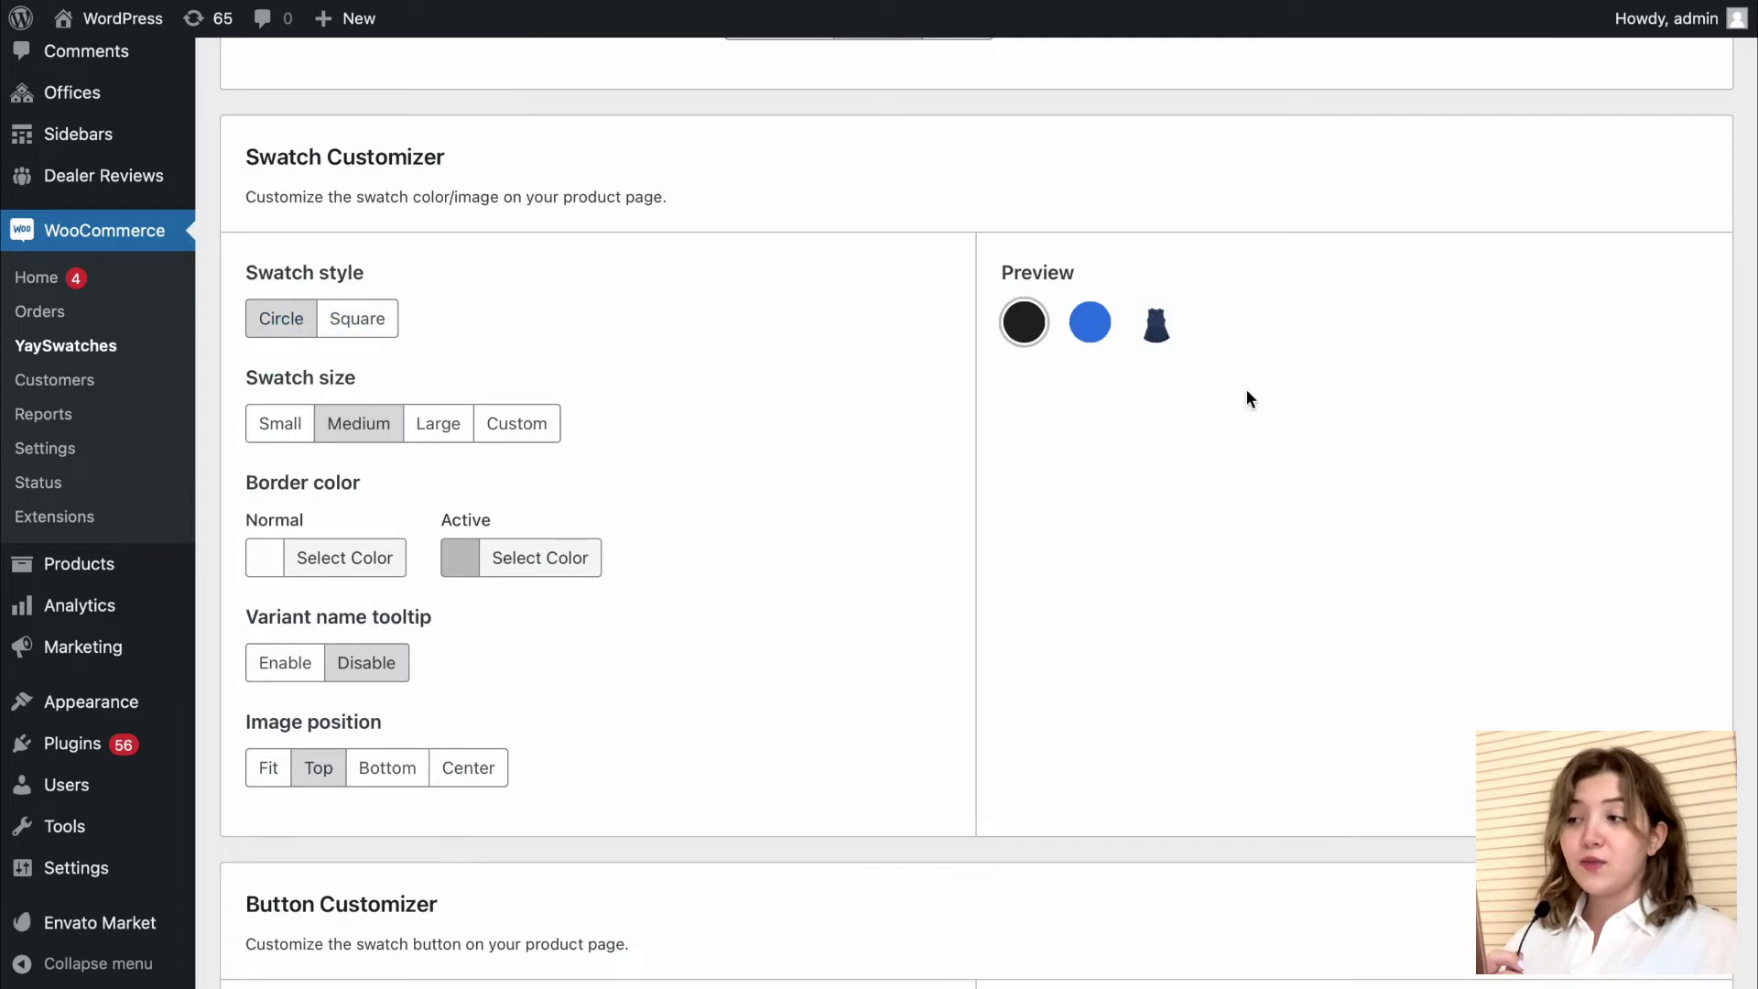
# Step: Try the Small, Large and Custom swatch sizes and restore Medium
pyautogui.click(312, 431)
pyautogui.click(446, 430)
pyautogui.click(514, 428)
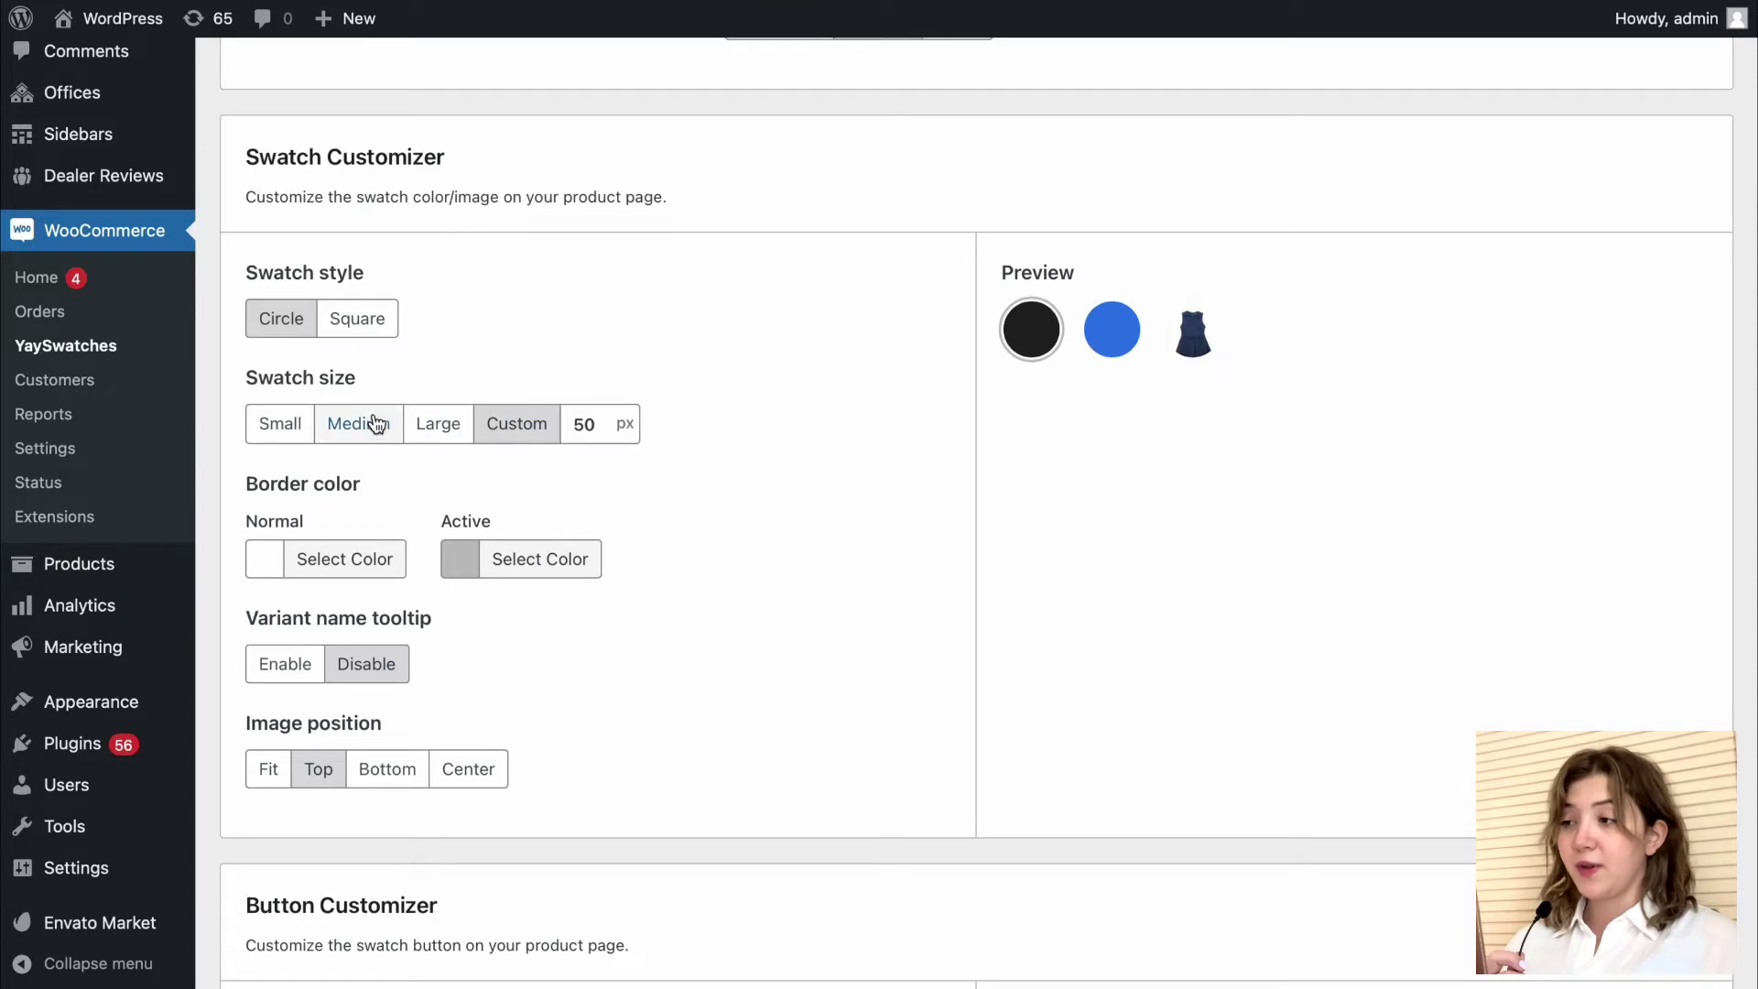
pyautogui.click(372, 424)
# Step: Try several colors, including black, red and yellow, for the normal swatch border and restore white
pyautogui.scroll(-2, 498, 590)
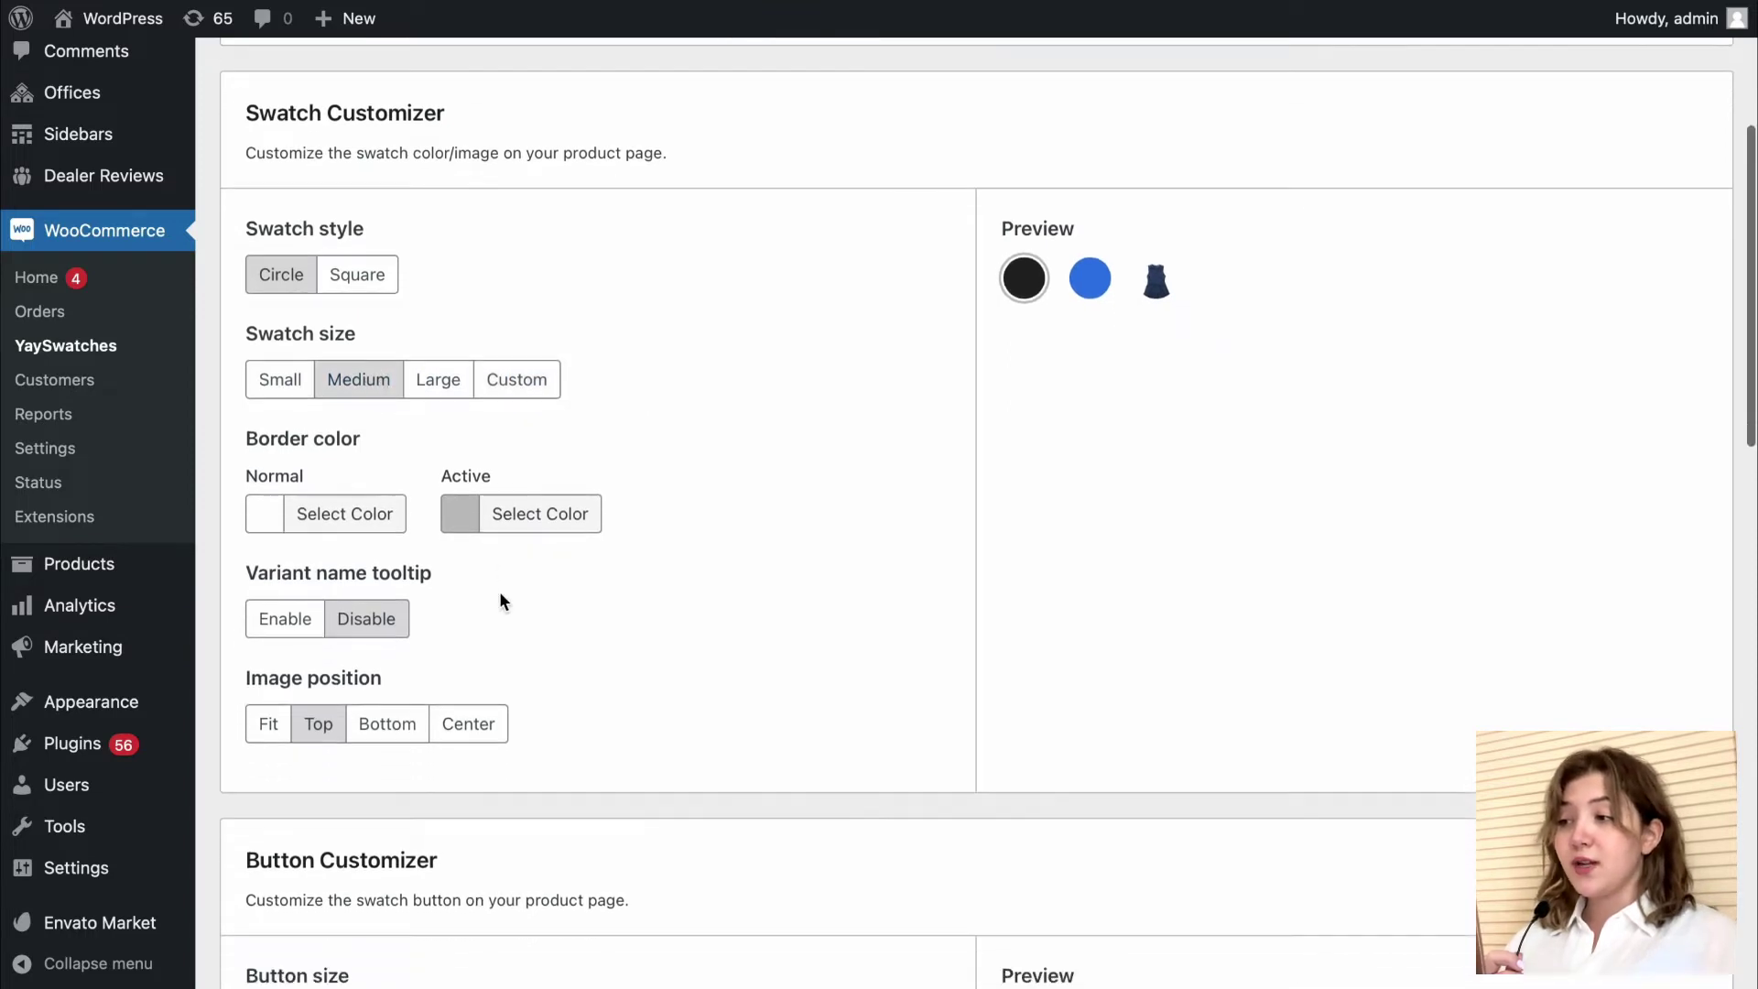
pyautogui.click(332, 468)
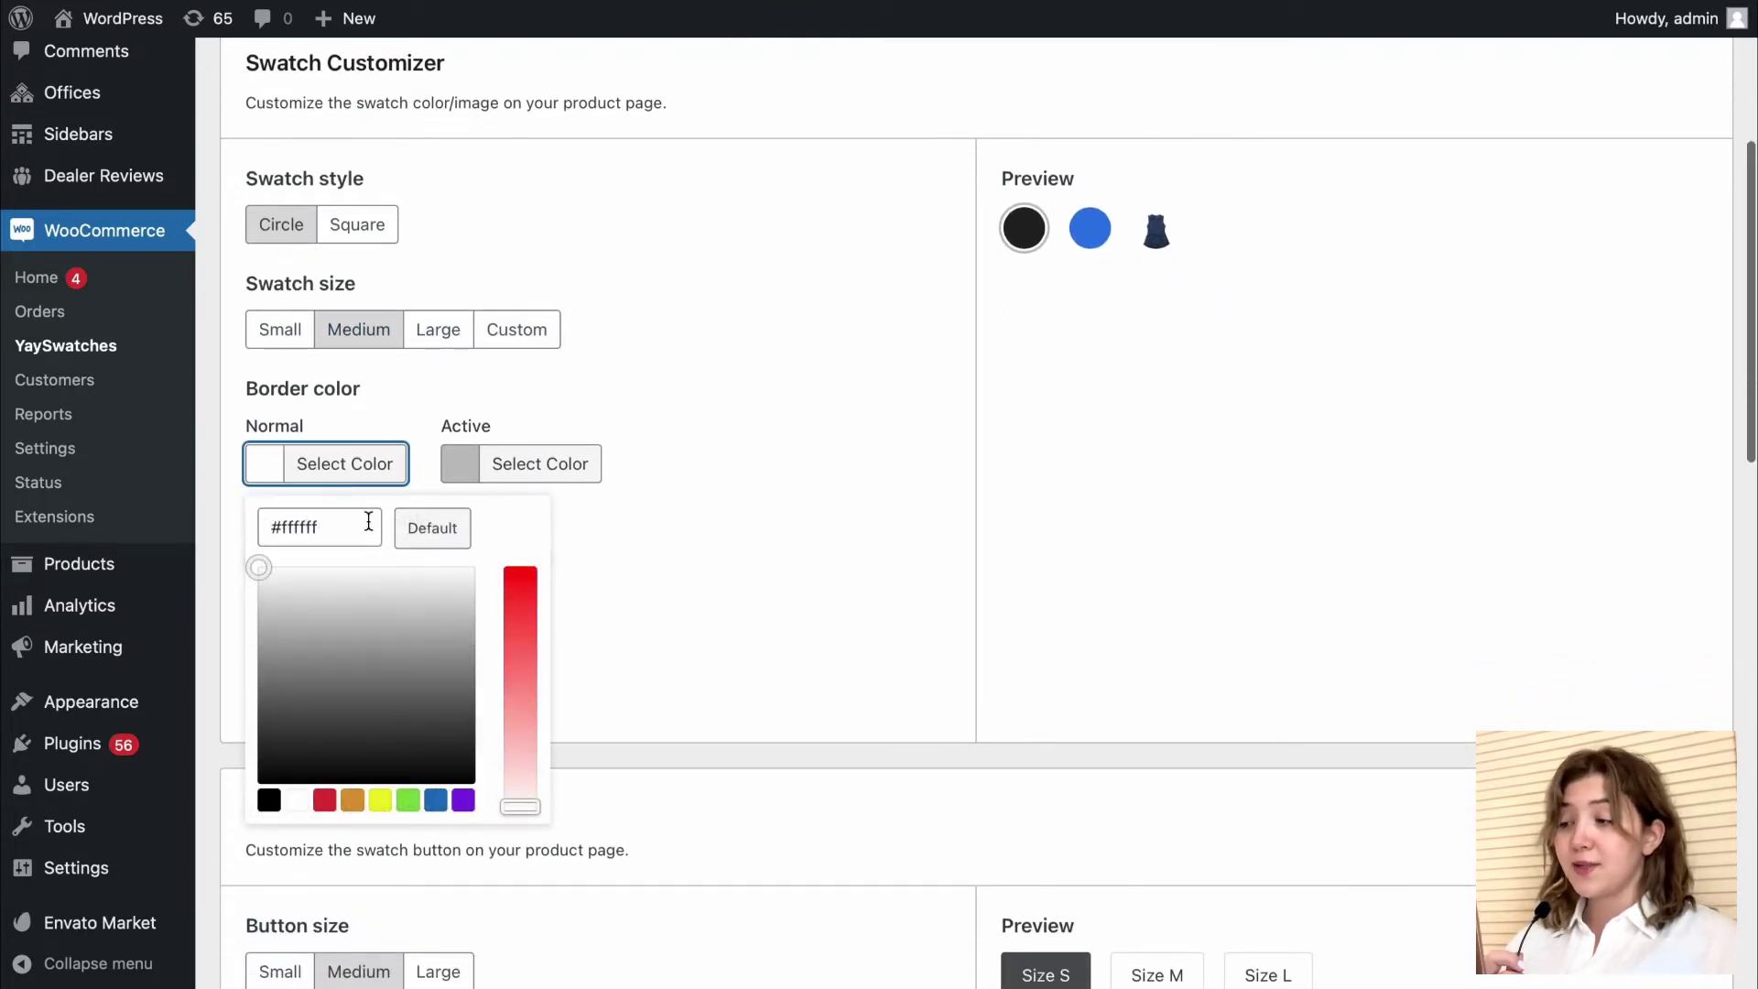
pyautogui.click(271, 804)
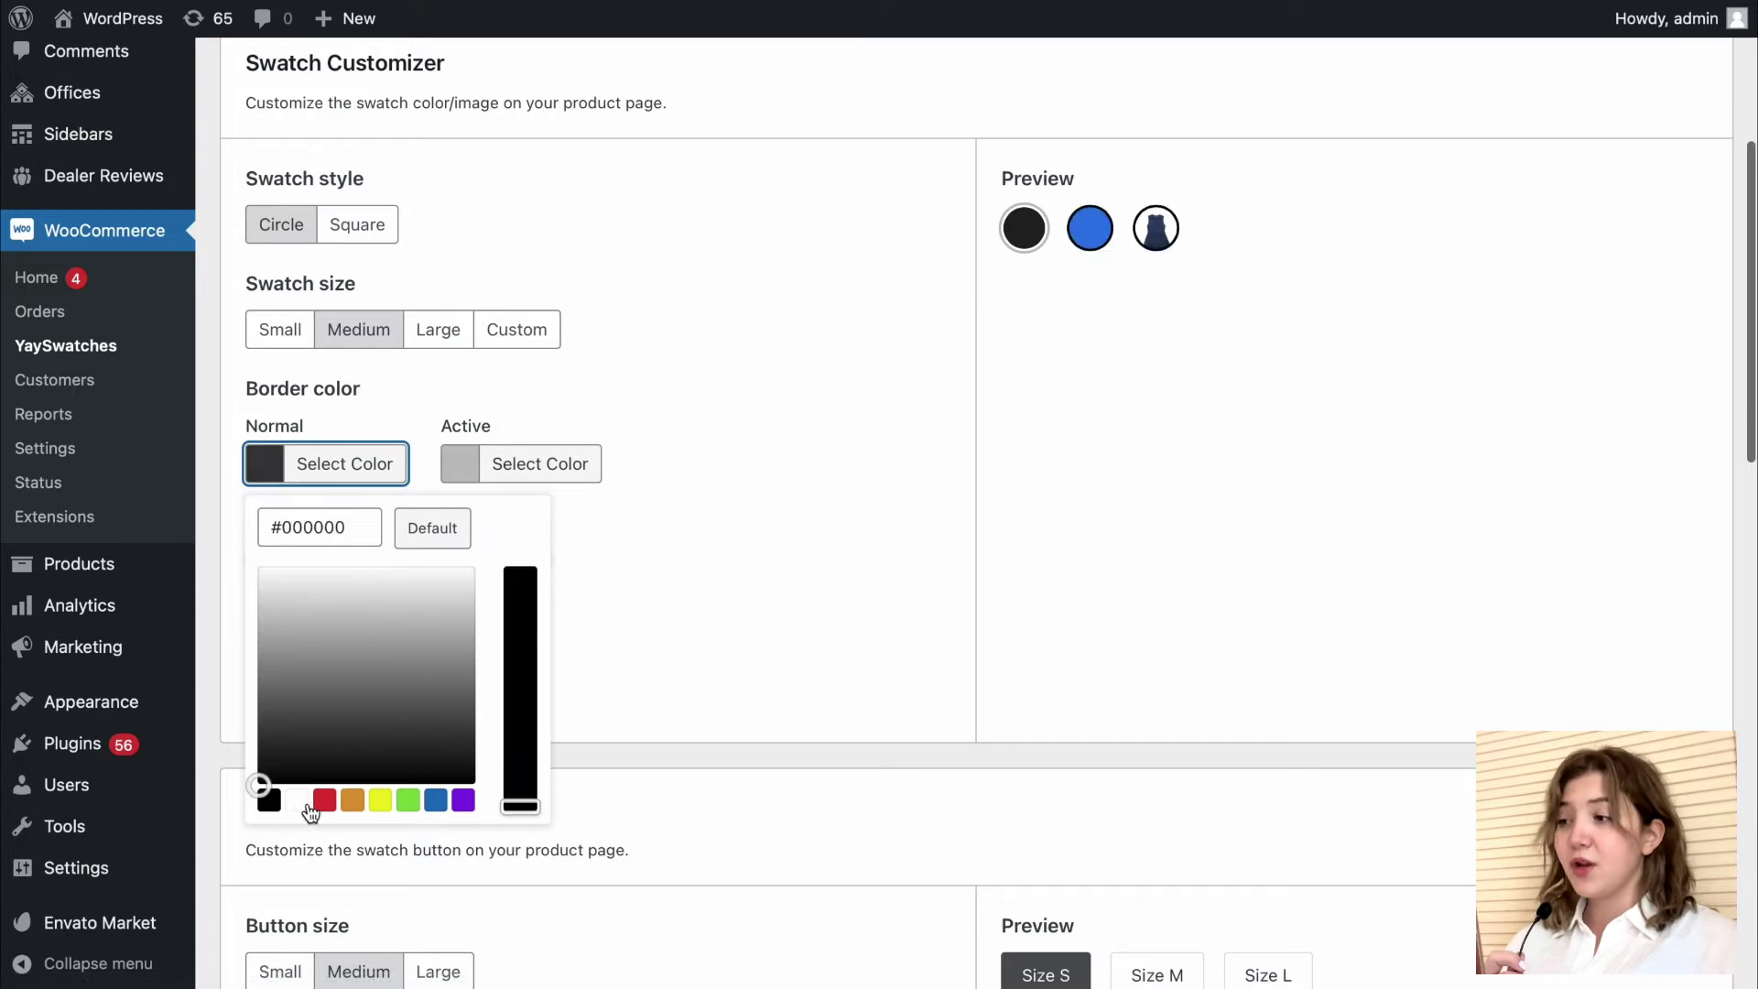
pyautogui.click(325, 802)
pyautogui.click(381, 802)
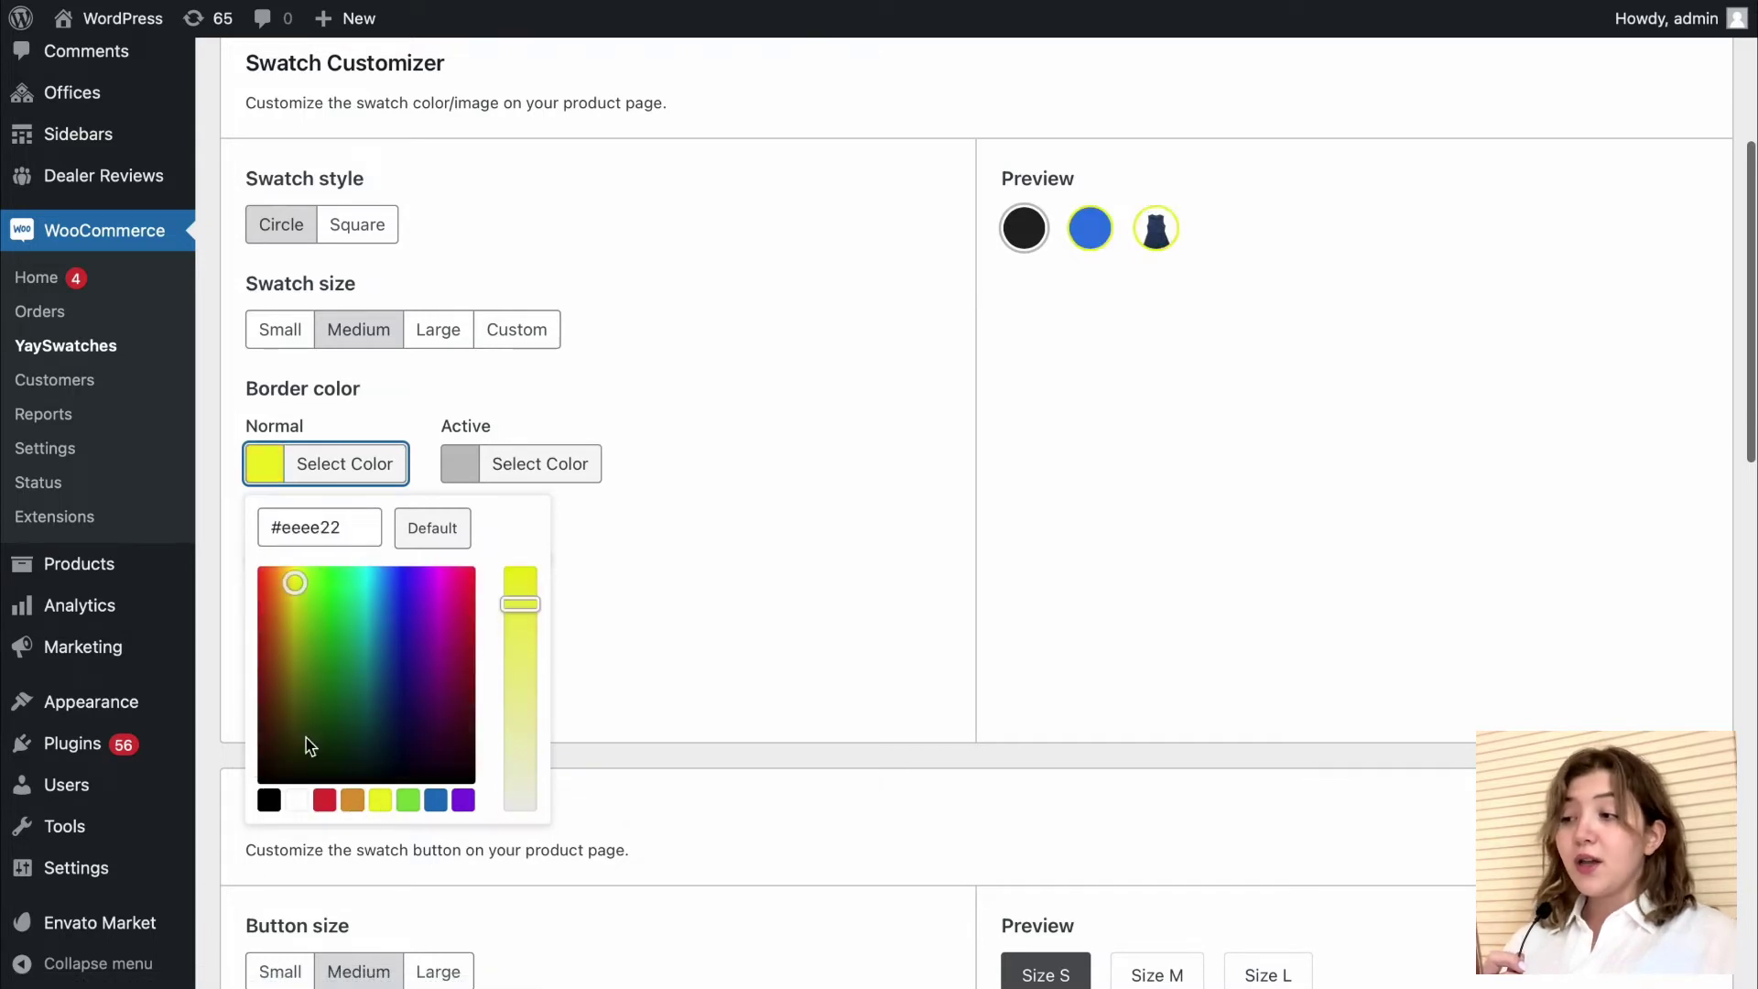
pyautogui.click(408, 800)
pyautogui.click(426, 567)
pyautogui.click(268, 800)
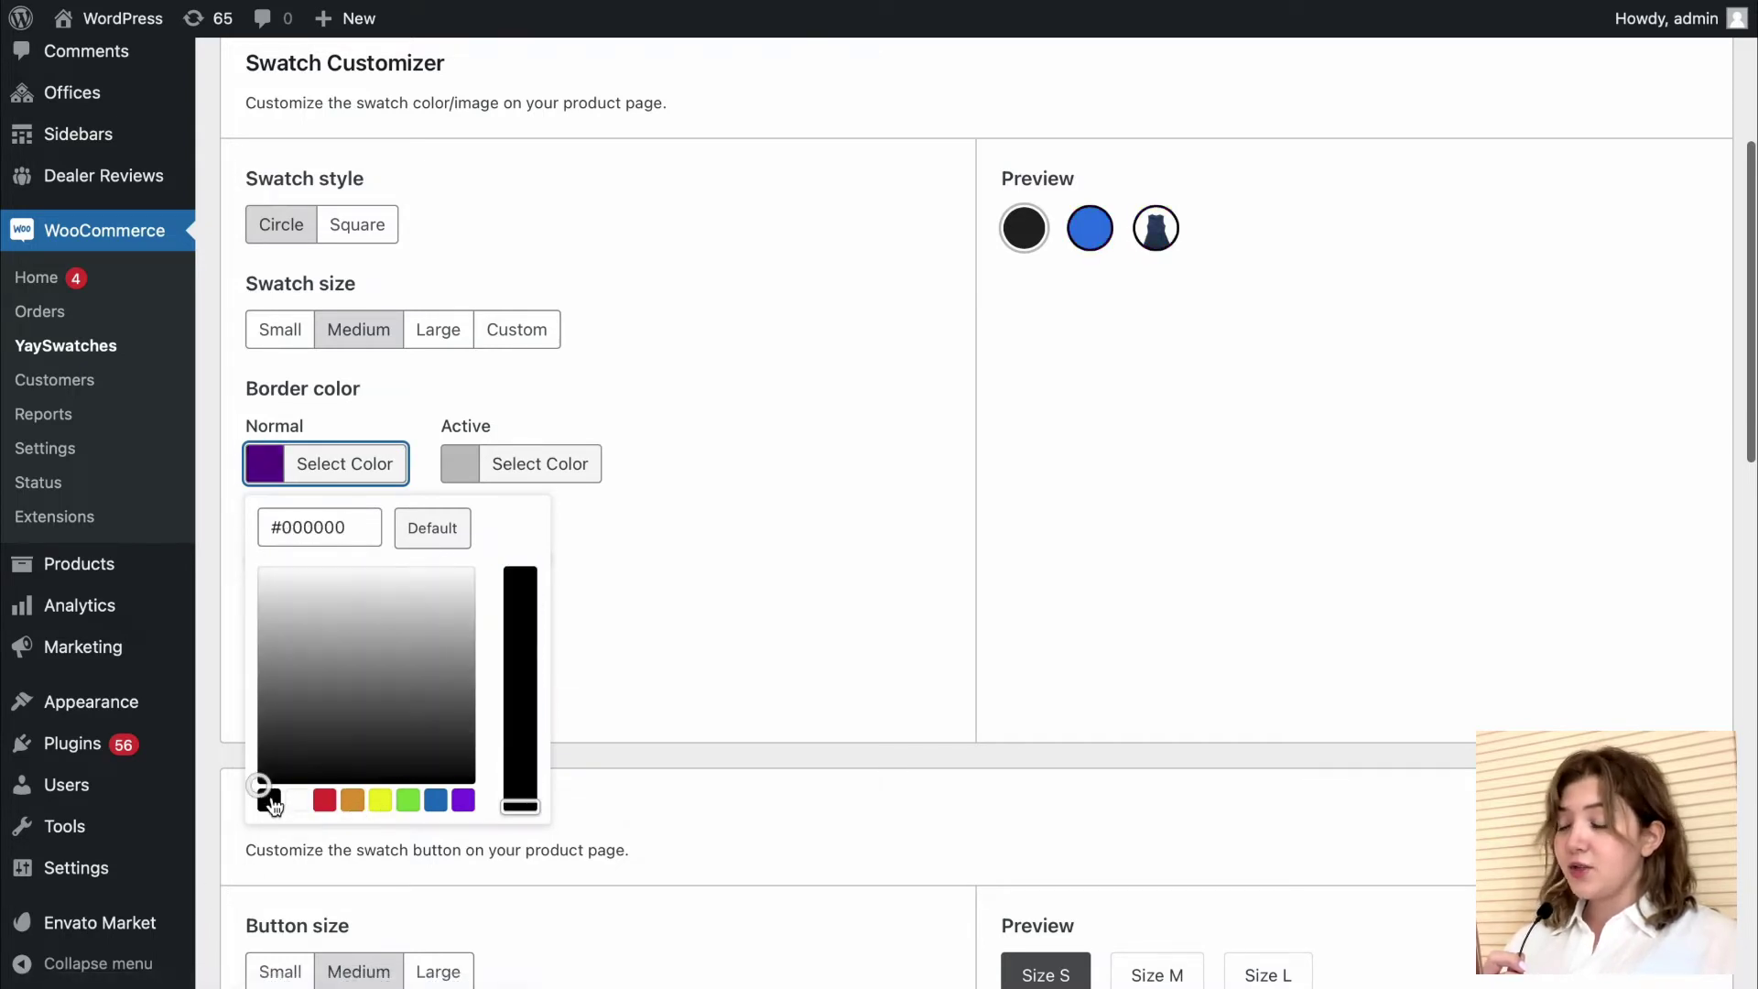
pyautogui.click(296, 800)
pyautogui.click(601, 534)
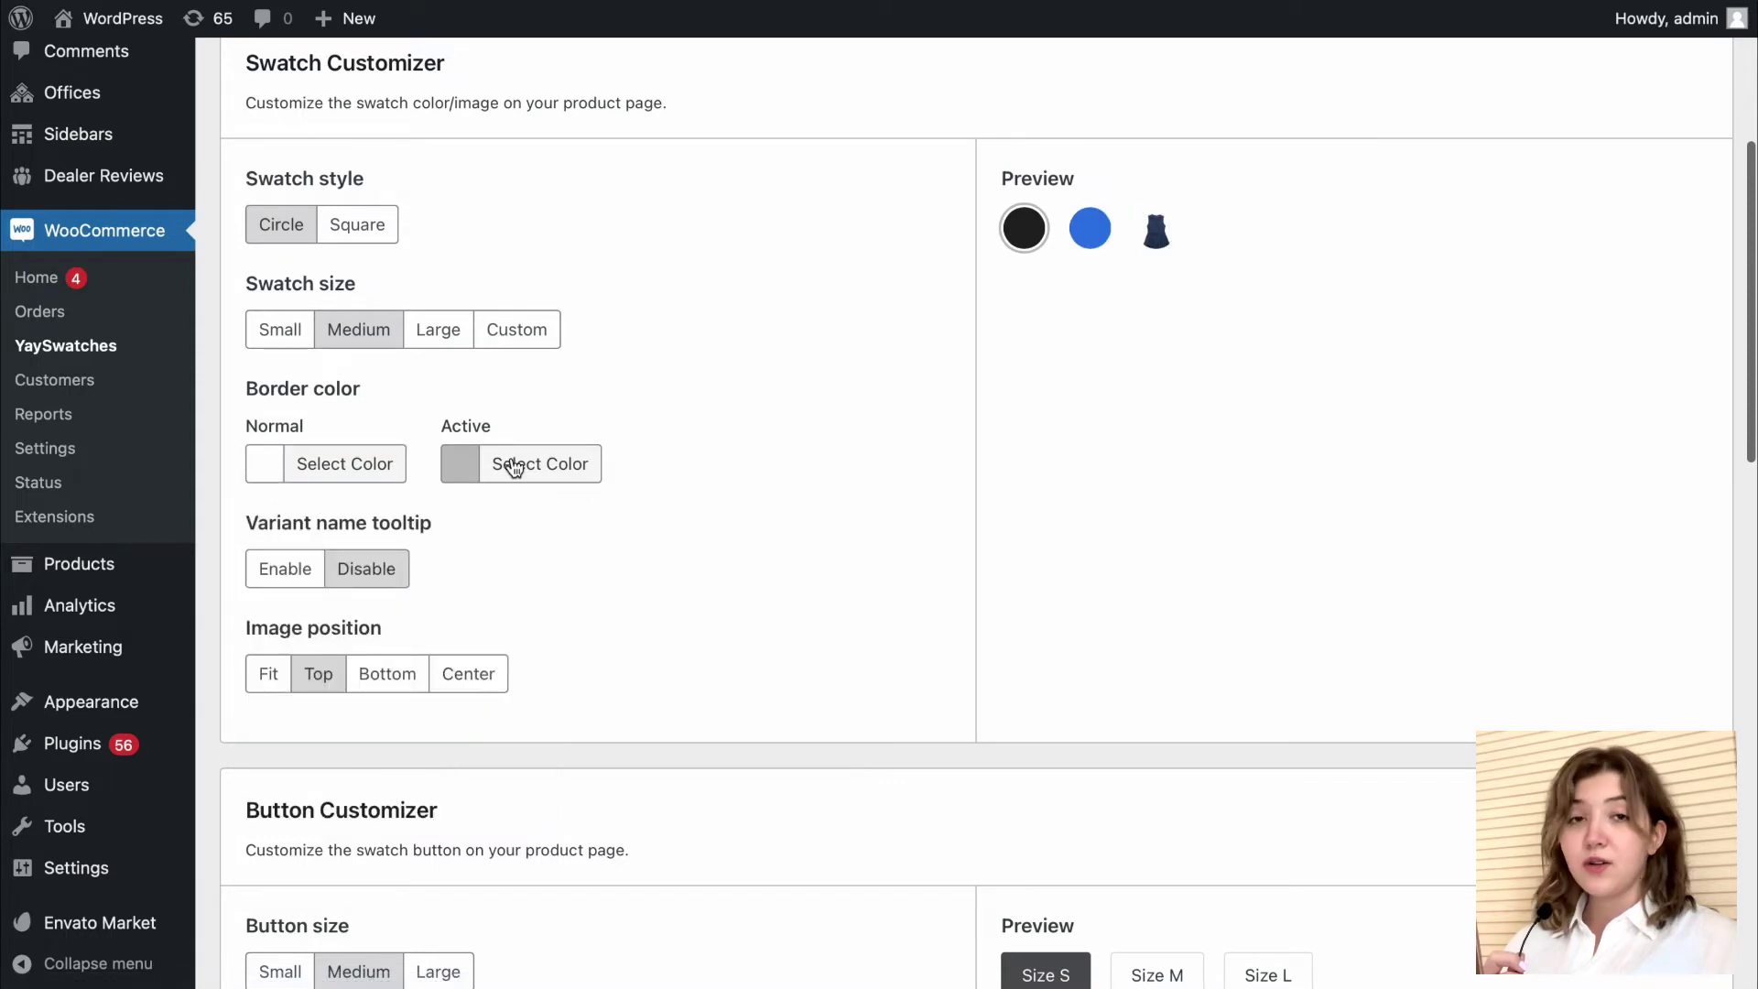
# Step: Set the active swatch border color to white
pyautogui.click(515, 467)
pyautogui.click(580, 628)
pyautogui.click(588, 738)
pyautogui.click(593, 579)
pyautogui.click(674, 436)
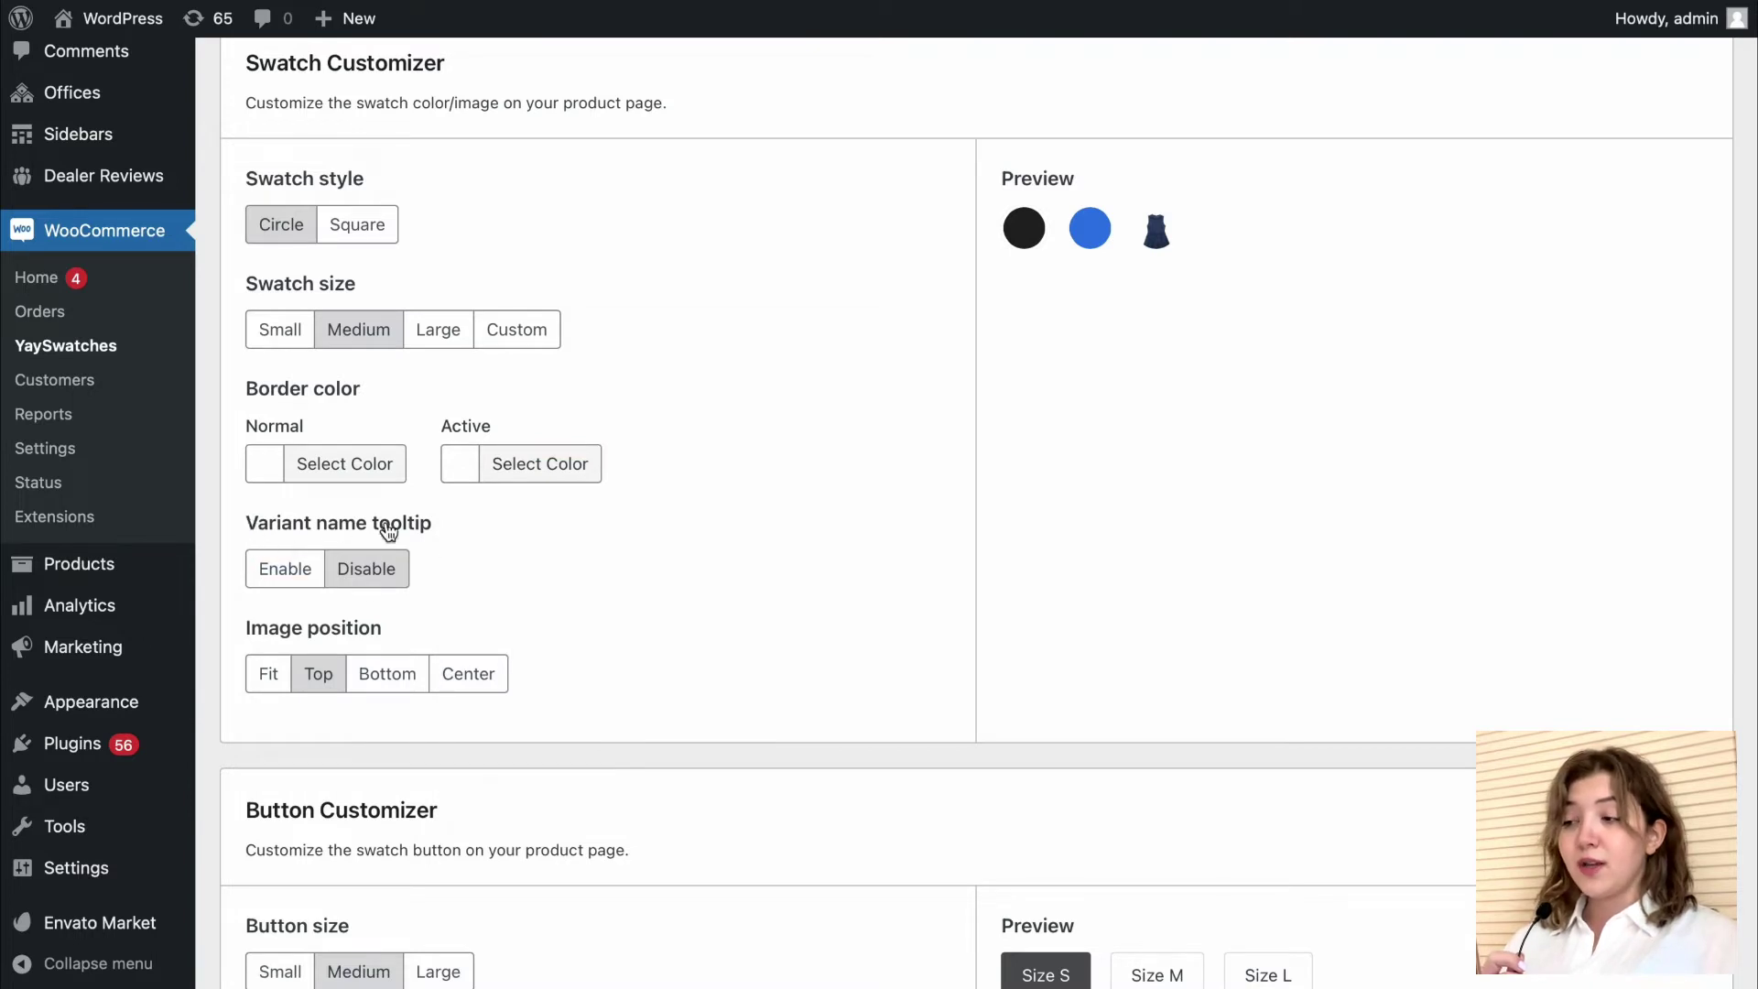
# Step: Keep the variant name tooltip disabled and set the swatch image position to Center
pyautogui.click(294, 577)
pyautogui.click(348, 576)
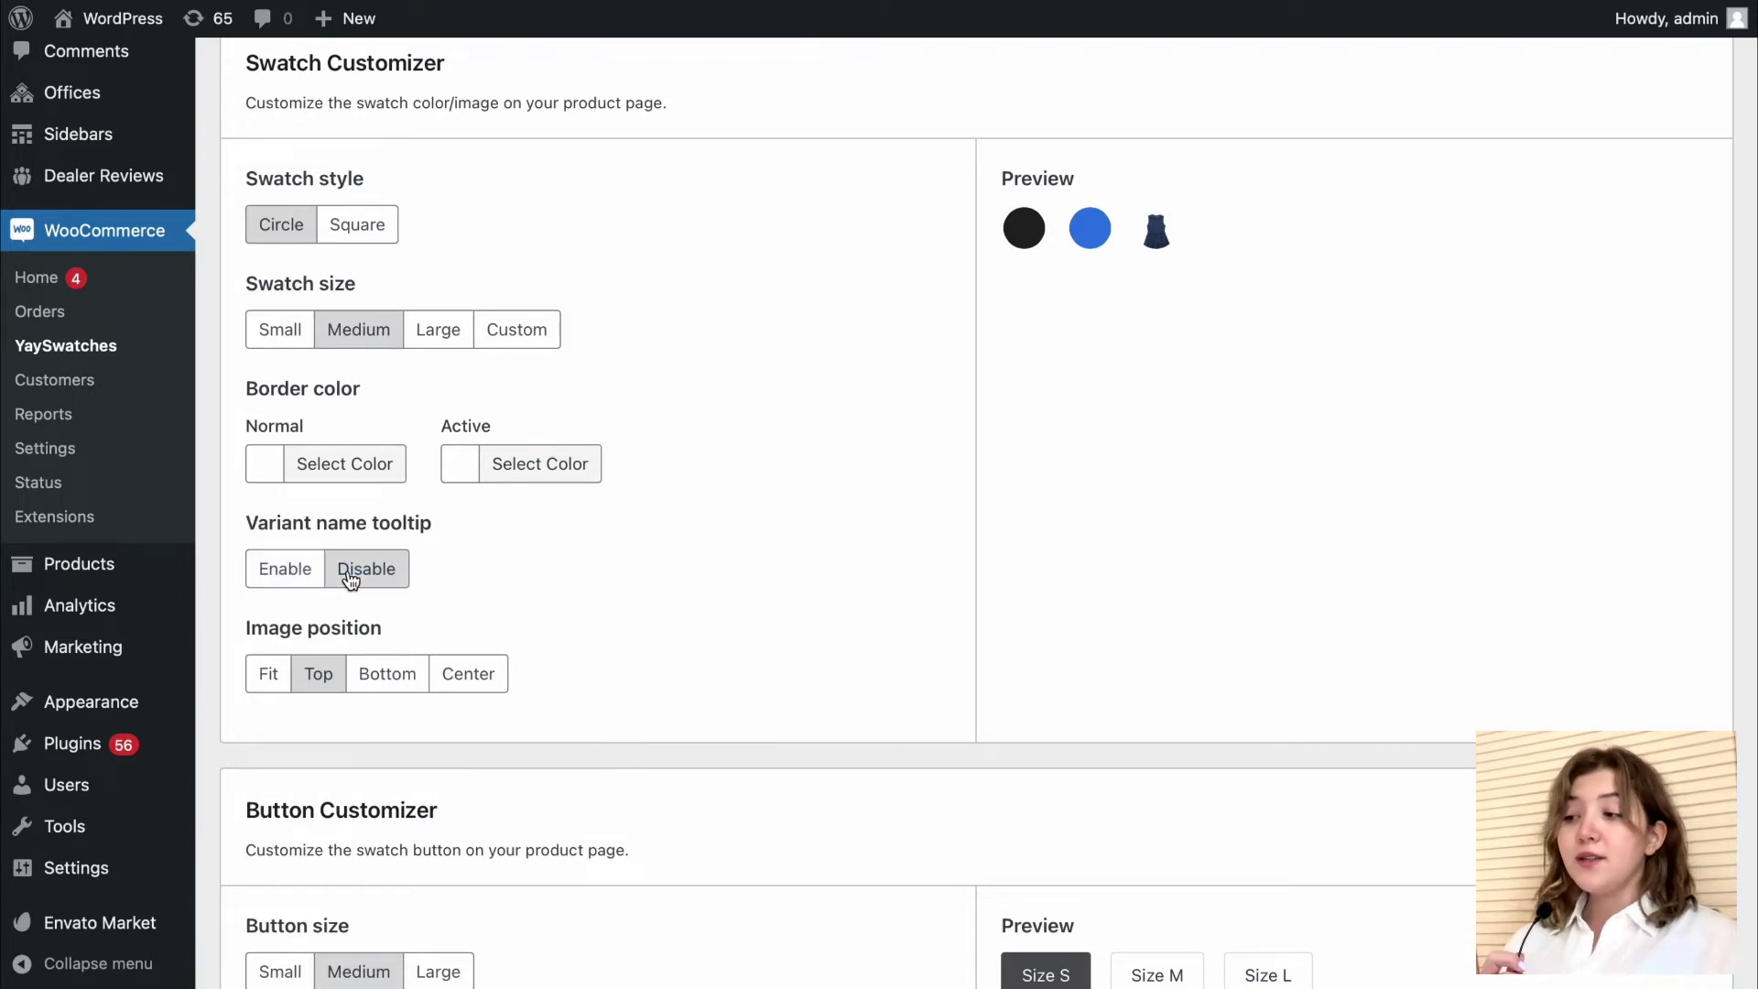
pyautogui.scroll(-2, 420, 615)
pyautogui.scroll(-1, 419, 619)
pyautogui.click(268, 514)
pyautogui.click(383, 514)
pyautogui.click(453, 515)
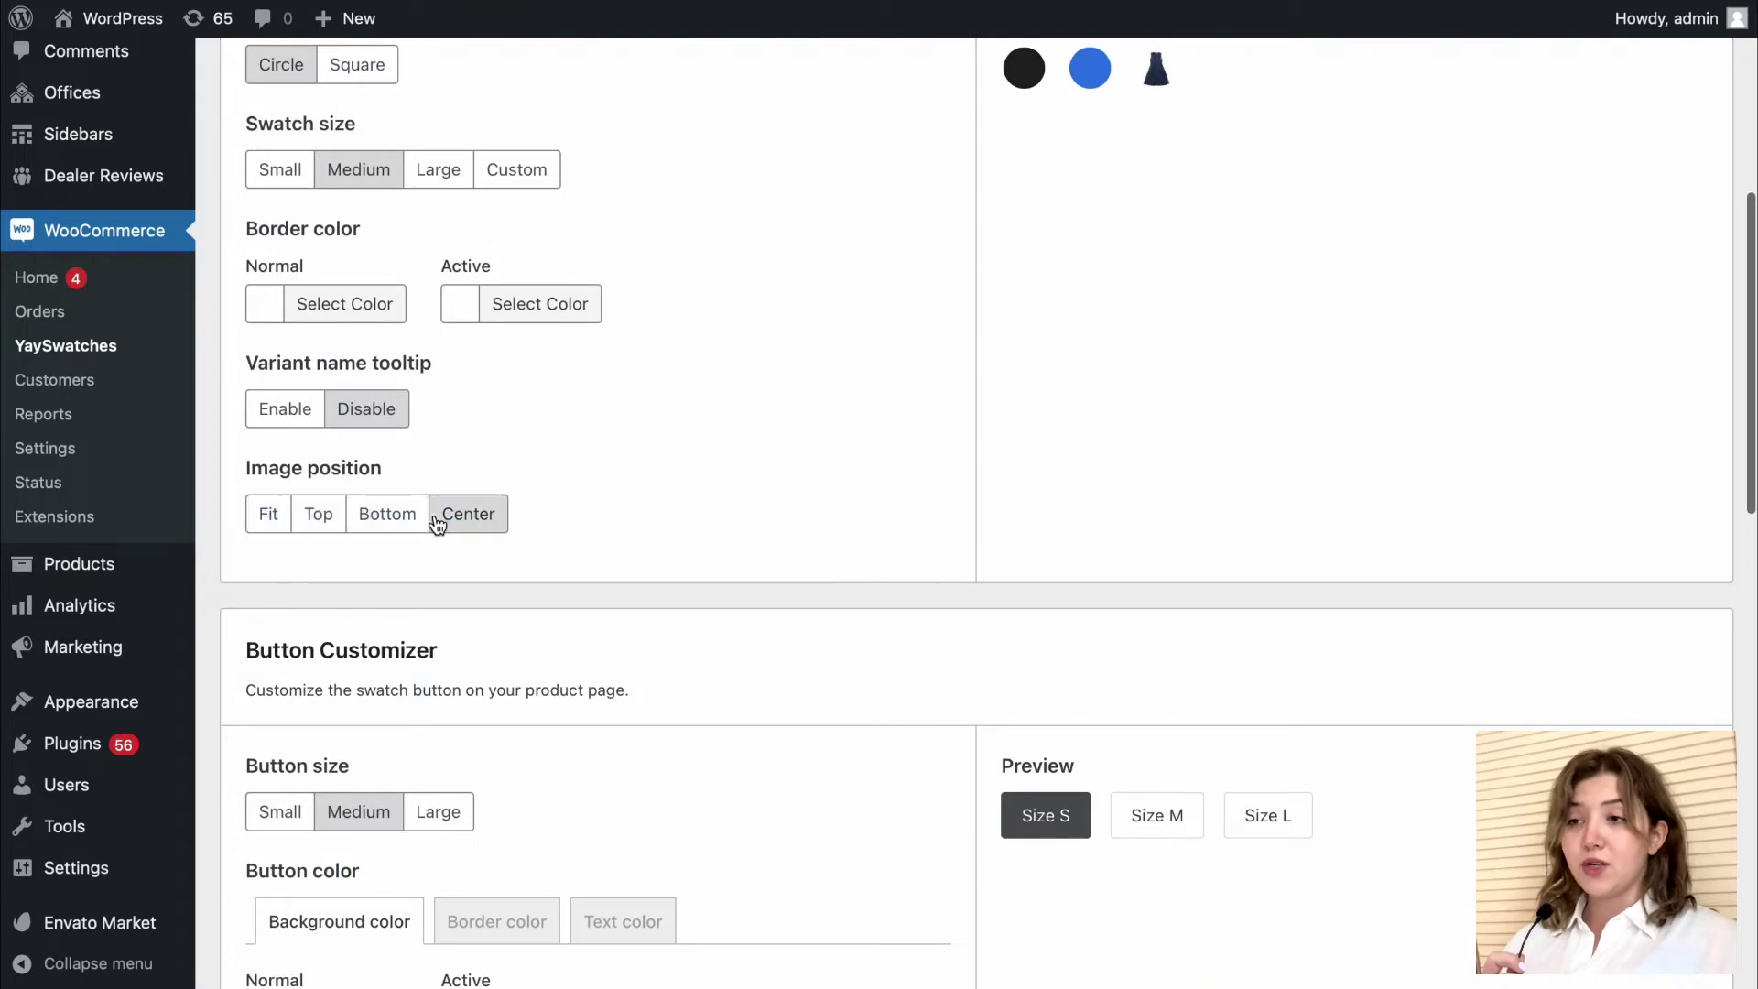
pyautogui.scroll(2, 597, 503)
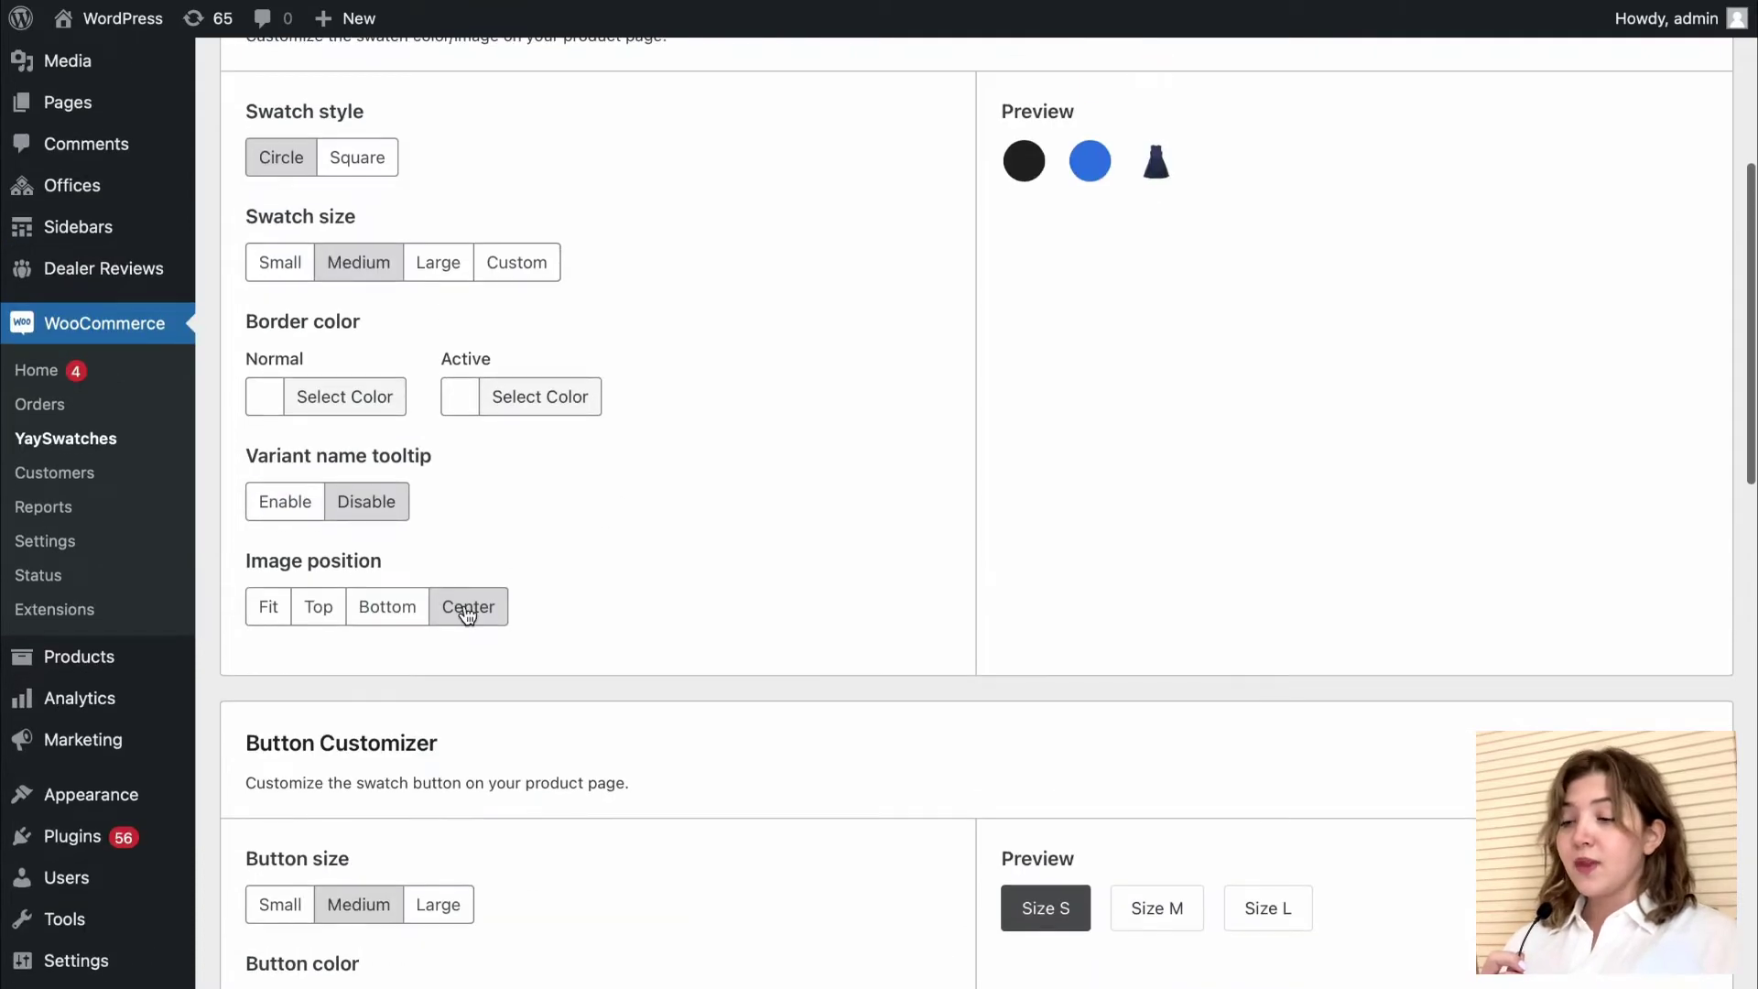
# Step: Try the Small and Large button sizes in the Button Customizer and restore Medium
pyautogui.scroll(-7, 467, 613)
pyautogui.scroll(-1, 249, 395)
pyautogui.moveTo(252, 369); pyautogui.dragTo(629, 379)
pyautogui.click(584, 417)
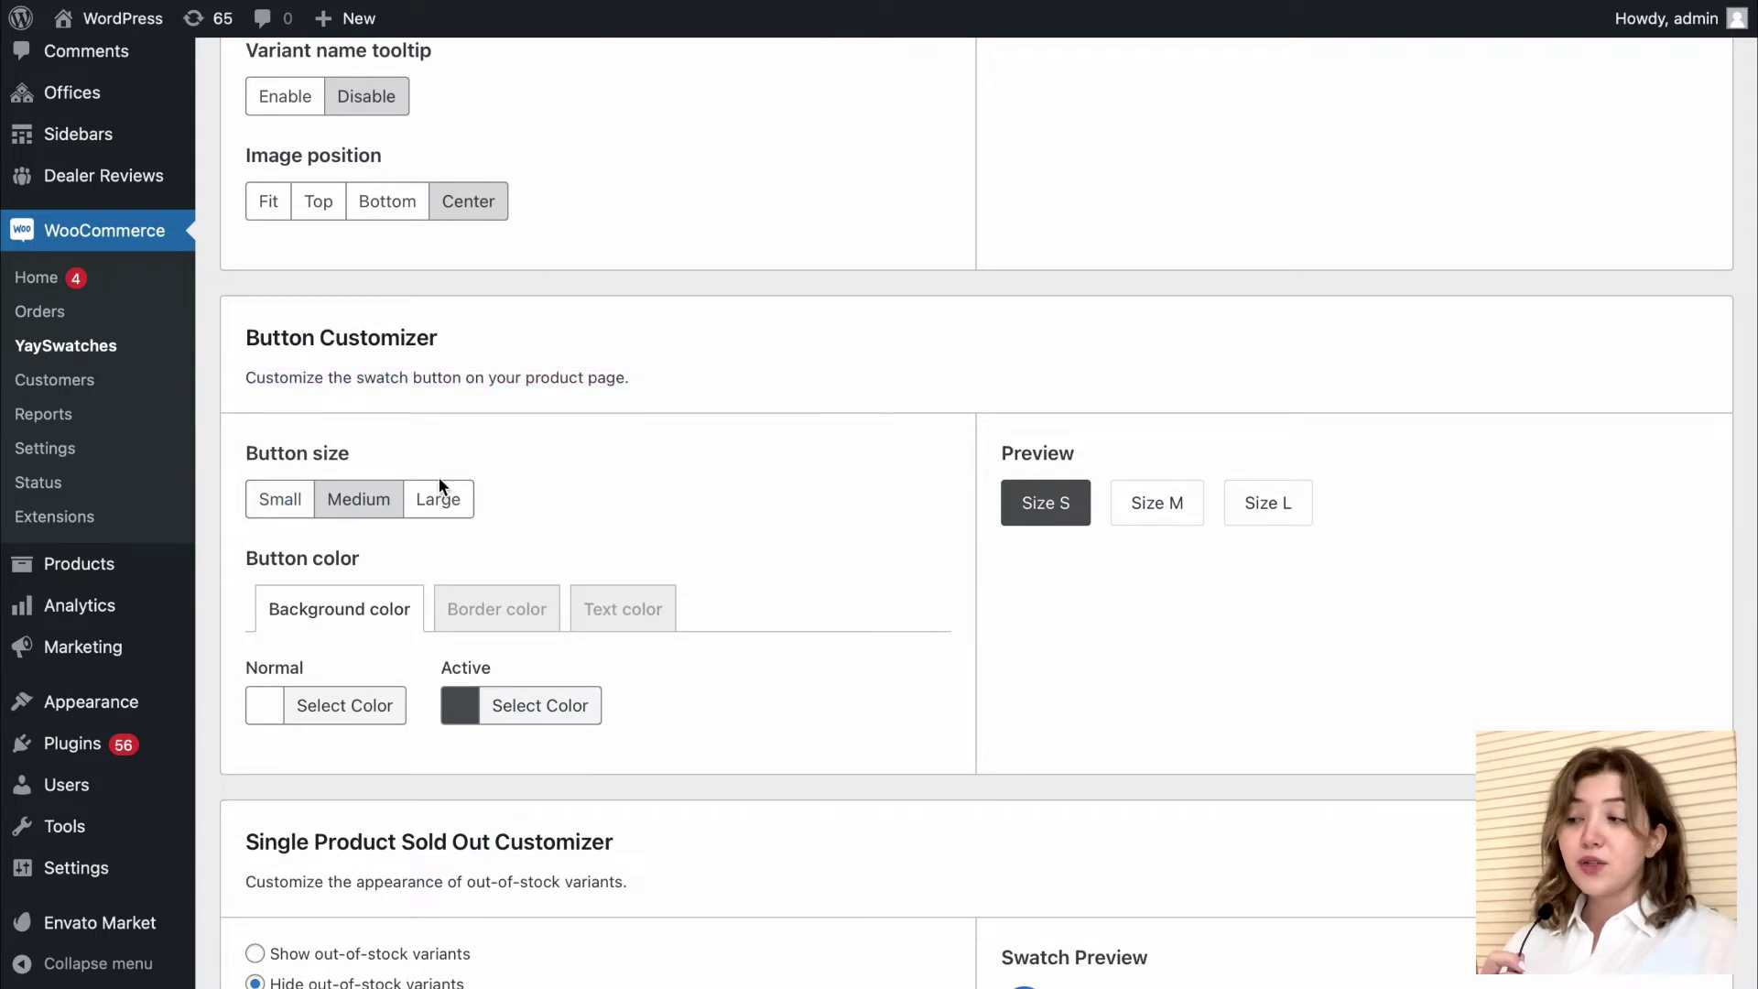
pyautogui.click(309, 500)
pyautogui.click(374, 503)
pyautogui.click(444, 506)
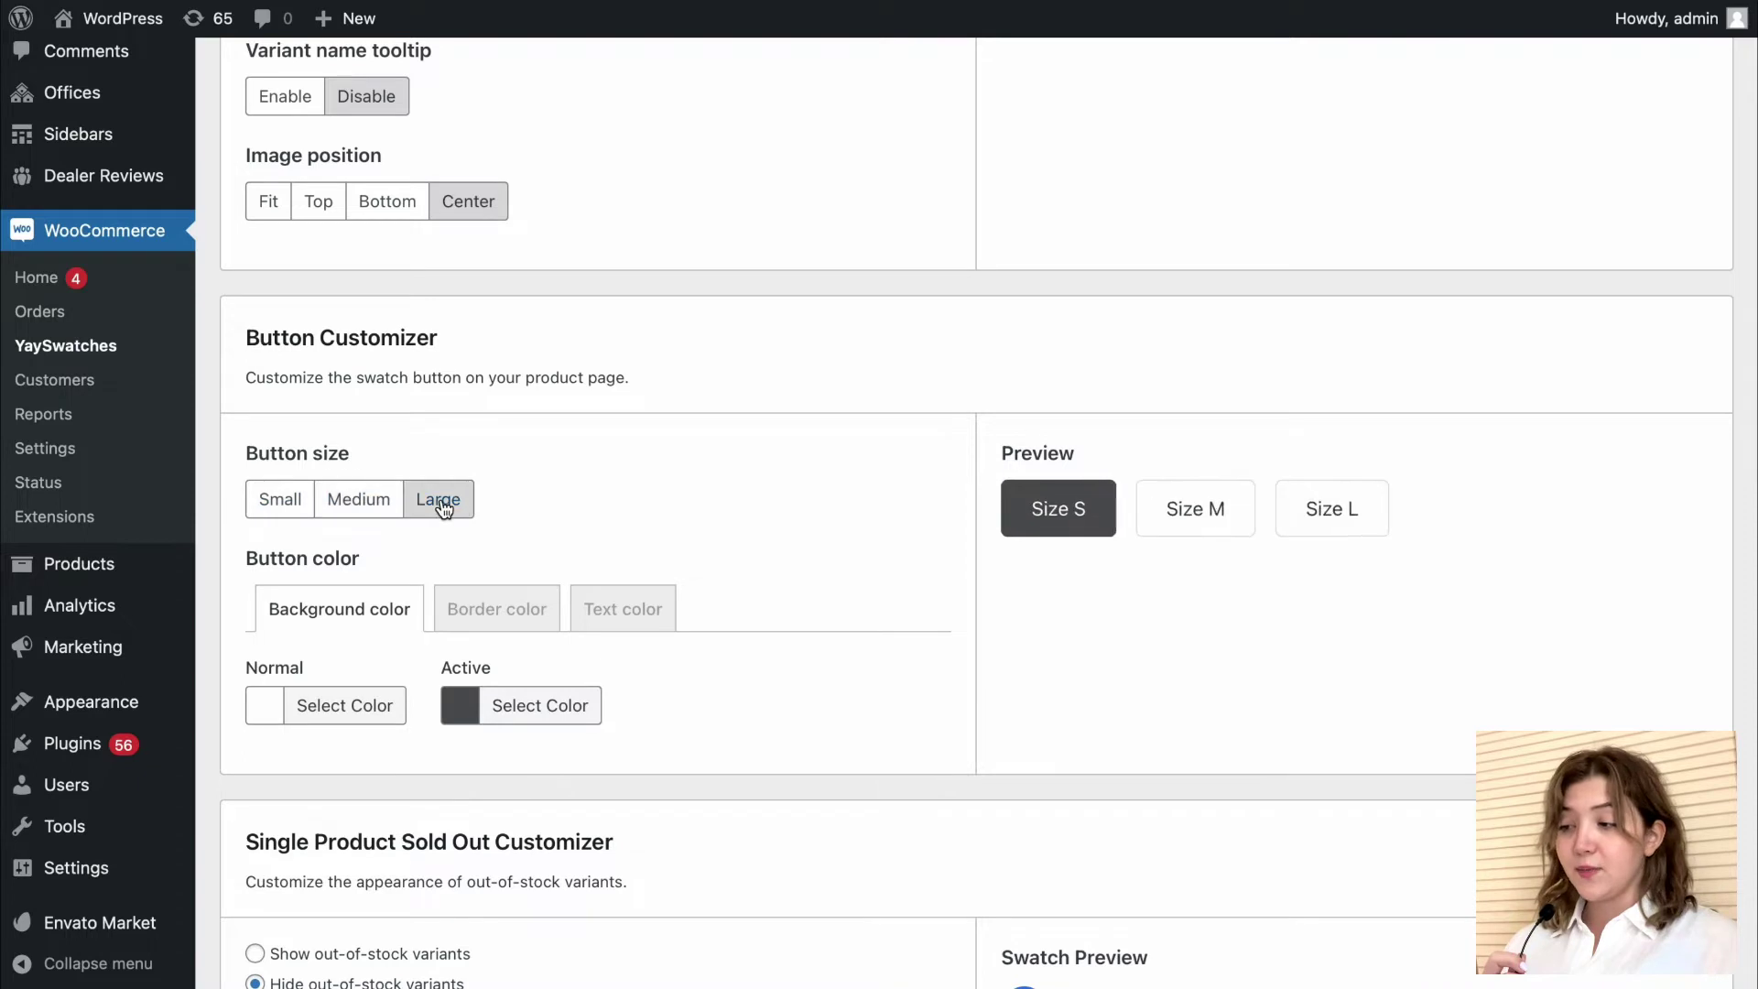
pyautogui.click(358, 511)
# Step: Review the Button Customizer's background, border and text color options, including the active background color
pyautogui.scroll(-2, 462, 618)
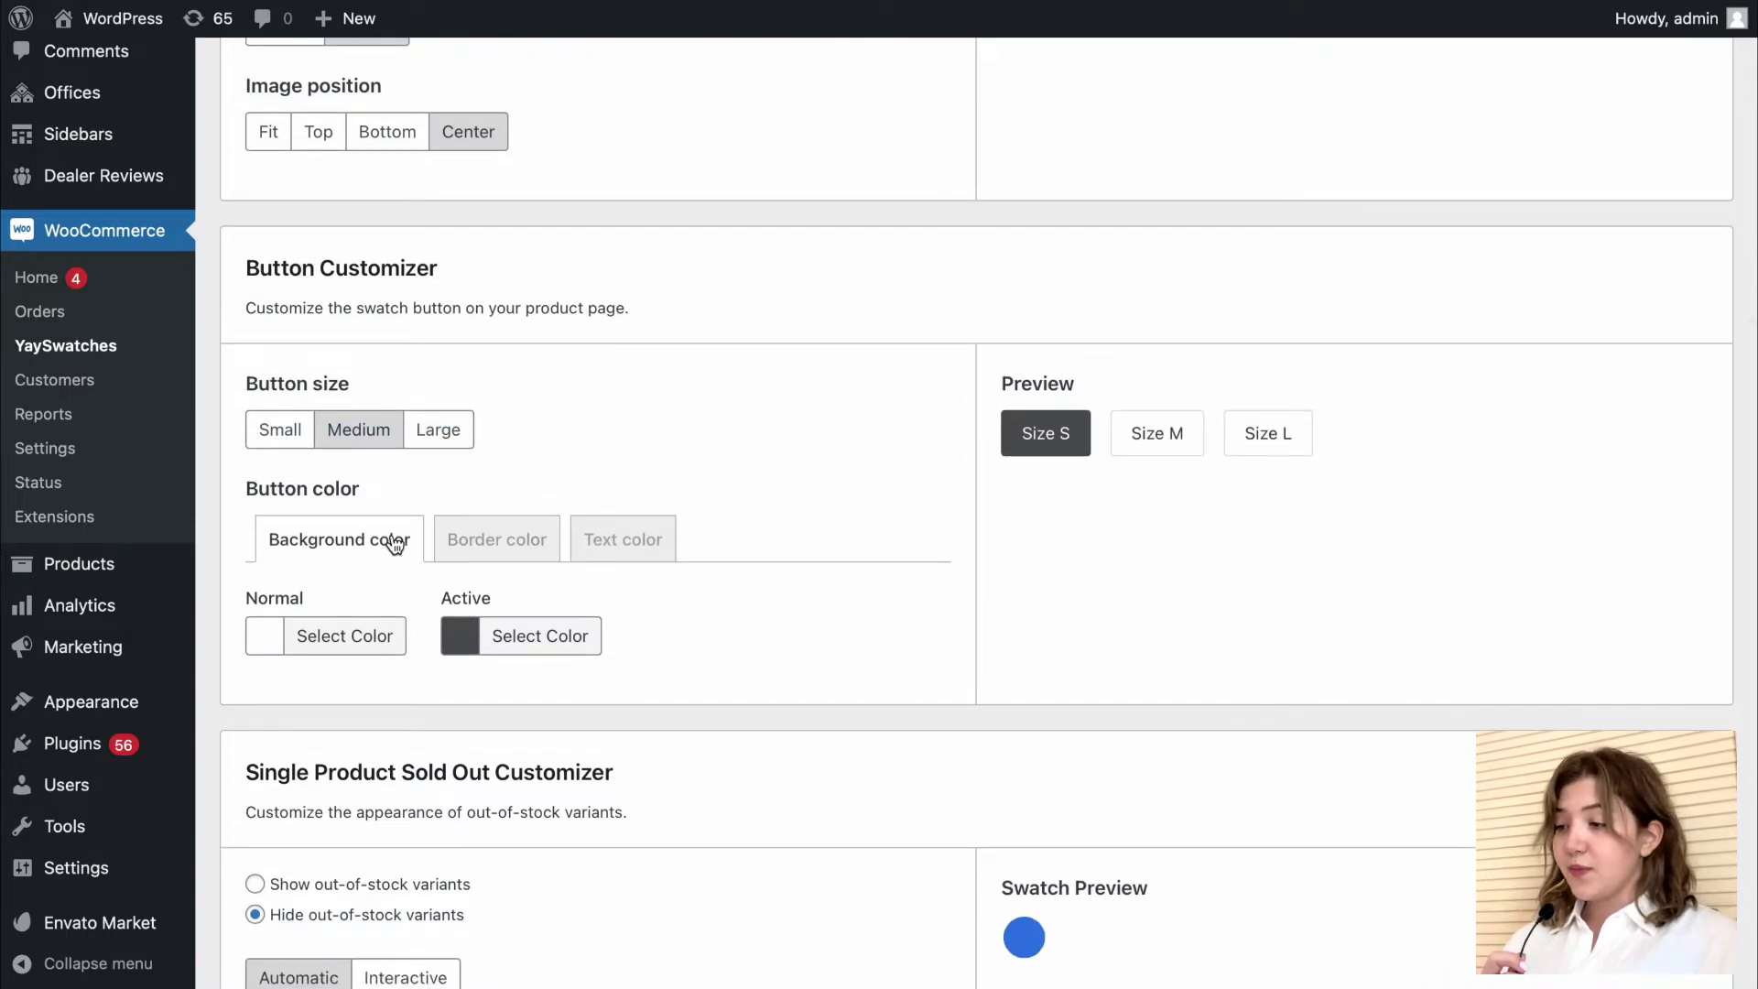
pyautogui.click(476, 636)
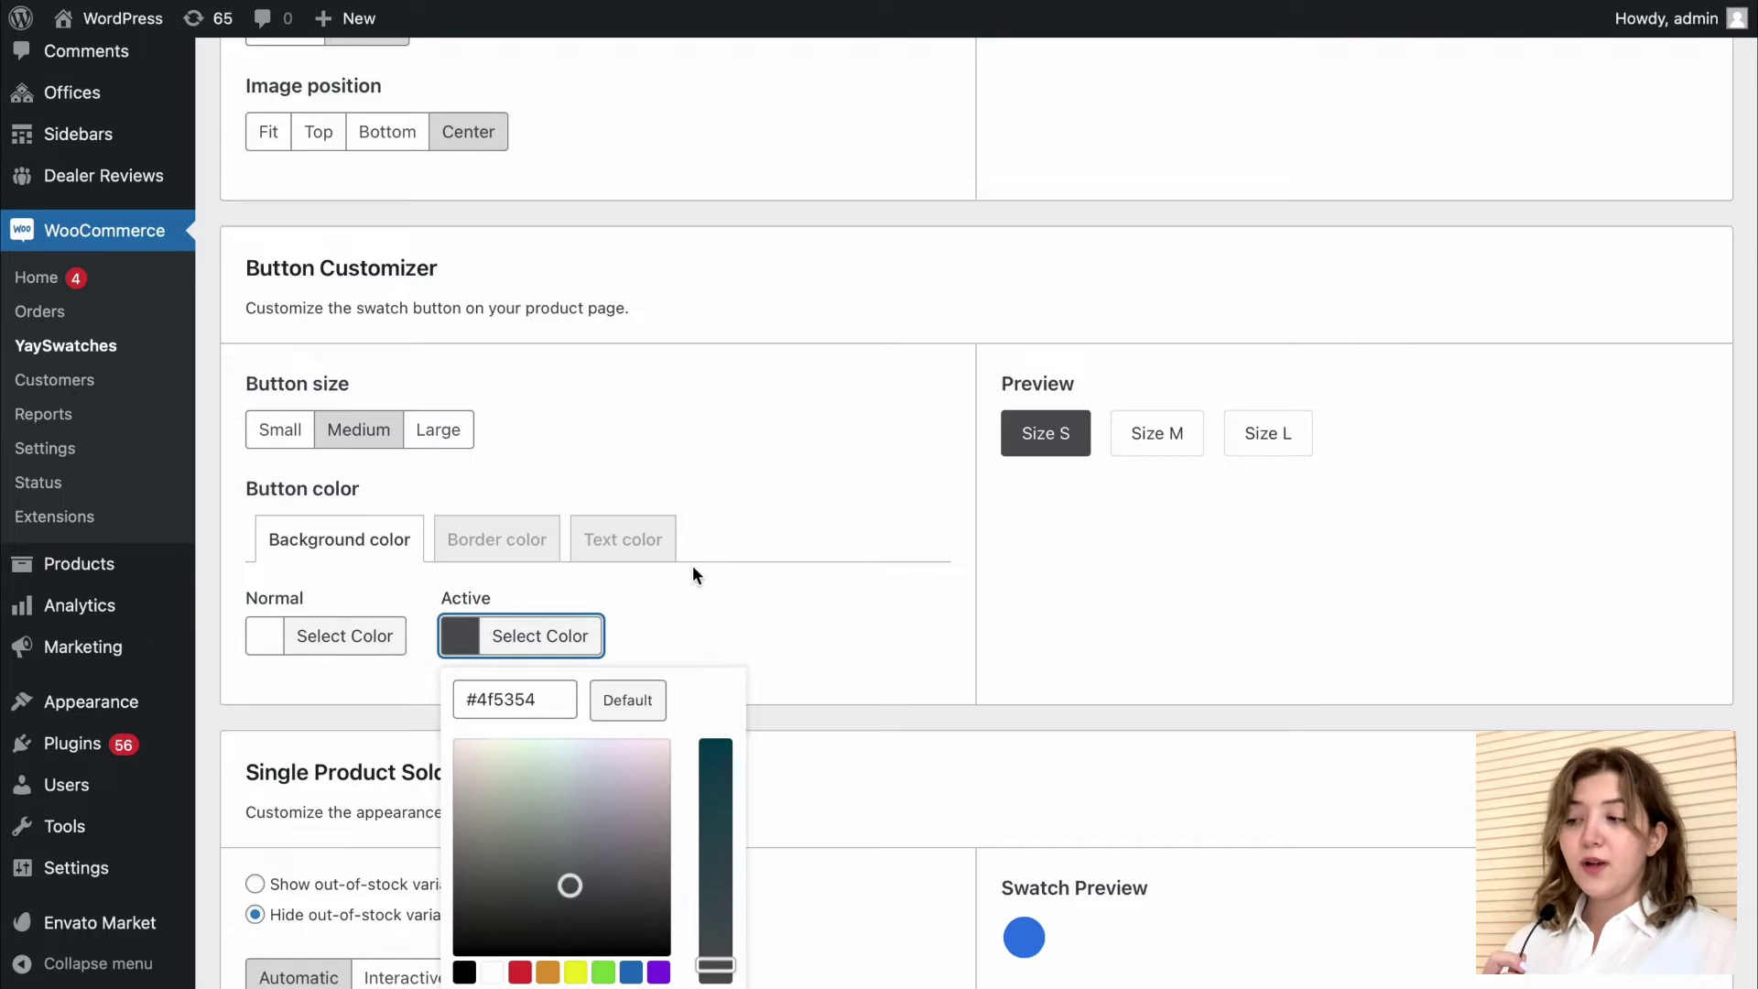
pyautogui.click(529, 550)
pyautogui.click(616, 550)
pyautogui.click(358, 535)
# Step: Set the Single Product Sold Out Customizer to show out-of-stock variants
pyautogui.scroll(-5, 645, 575)
pyautogui.scroll(-1, 645, 577)
pyautogui.moveTo(249, 280); pyautogui.dragTo(612, 286)
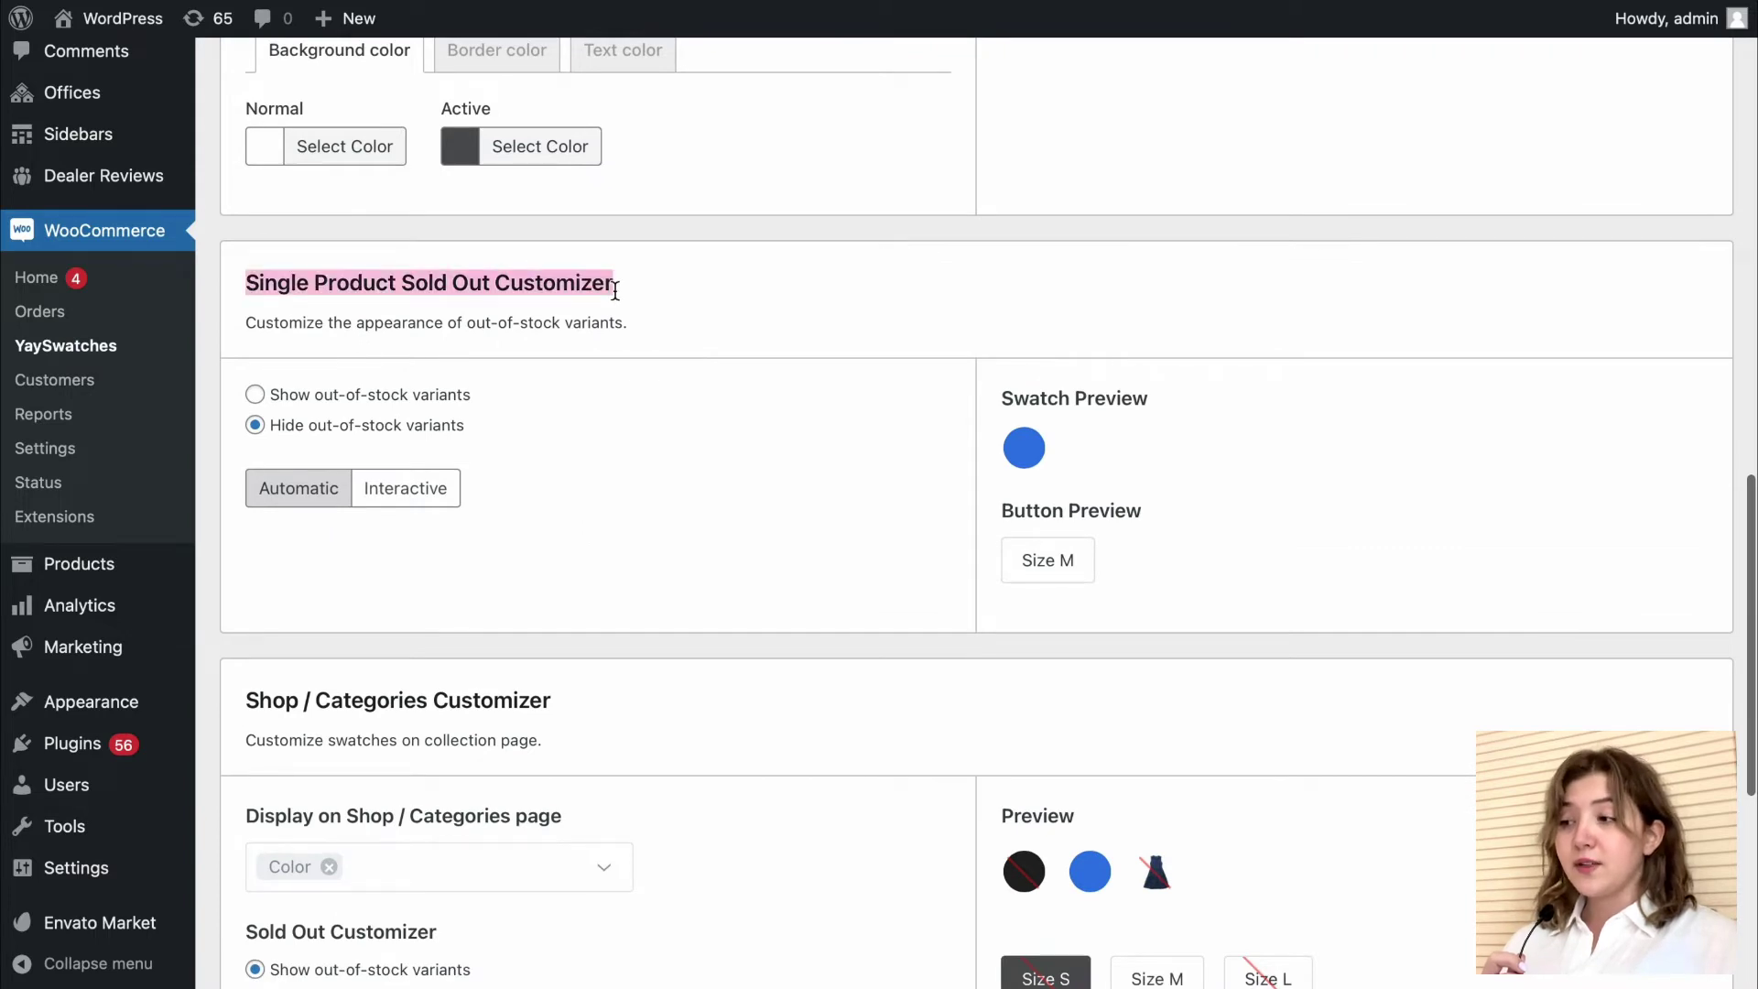
pyautogui.click(456, 331)
pyautogui.moveTo(241, 321); pyautogui.dragTo(623, 323)
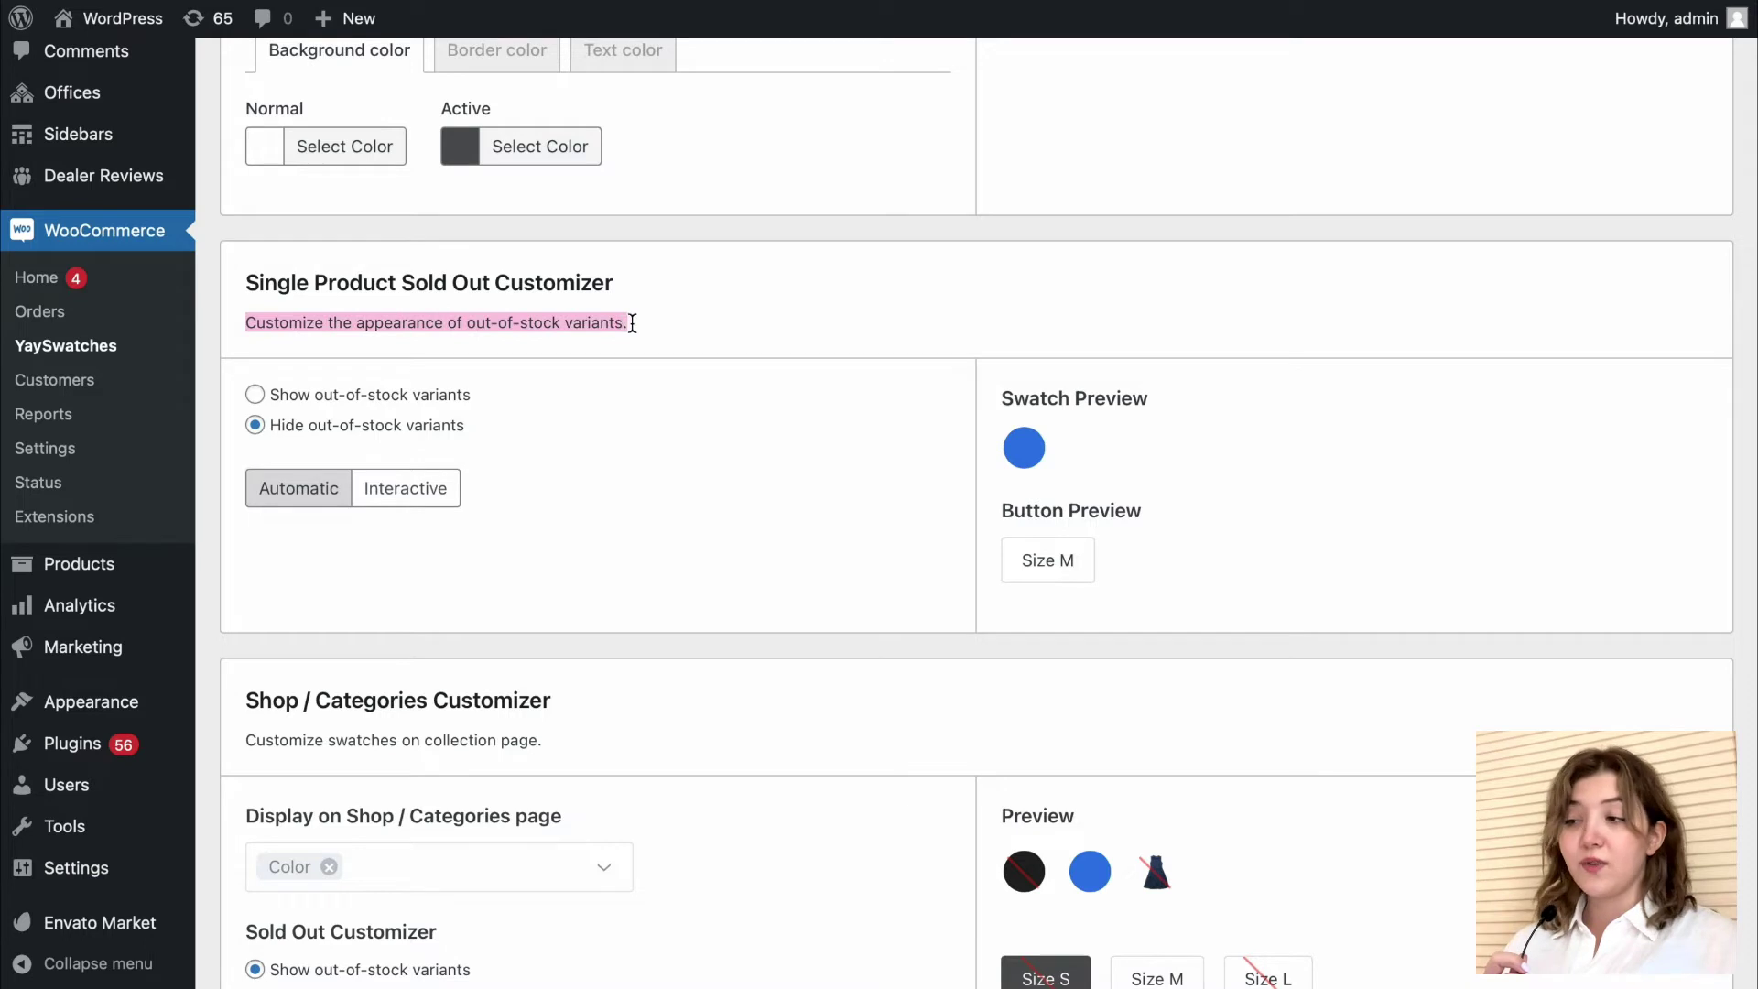
pyautogui.click(496, 407)
pyautogui.click(456, 401)
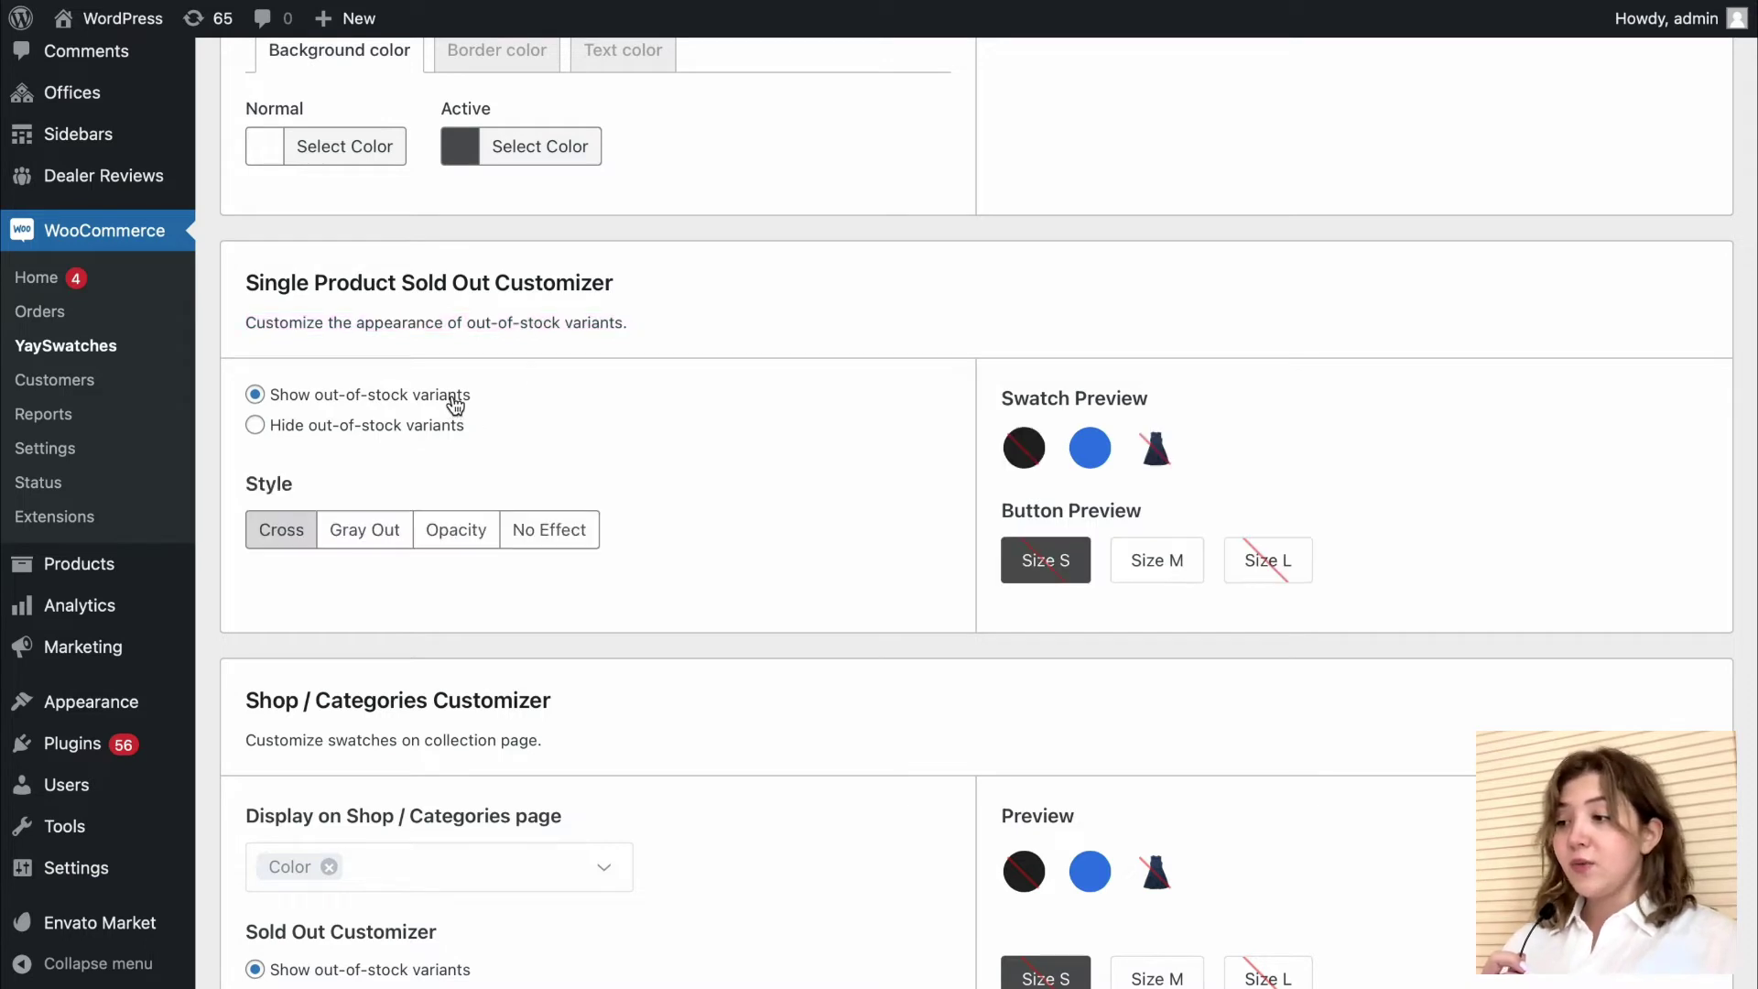
# Step: Set the Single Product Sold Out Customizer to hide out-of-stock variants, trying Interactive mode and returning to Automatic
pyautogui.click(453, 430)
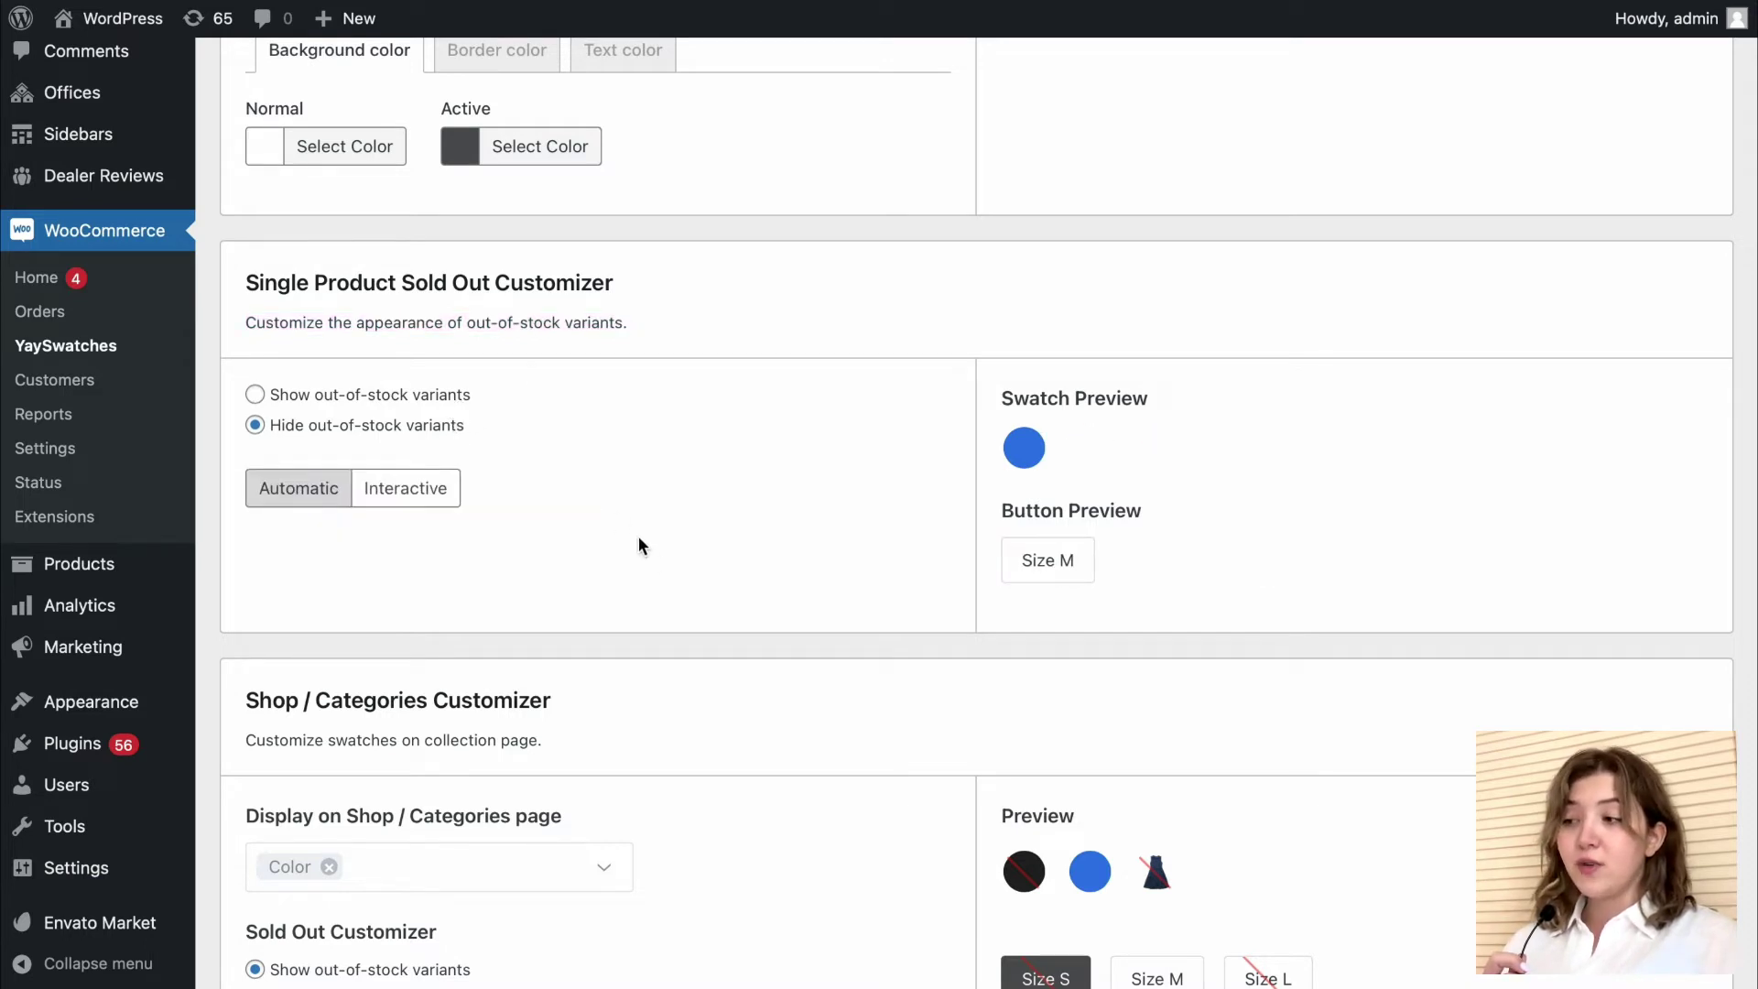
pyautogui.scroll(-2, 662, 564)
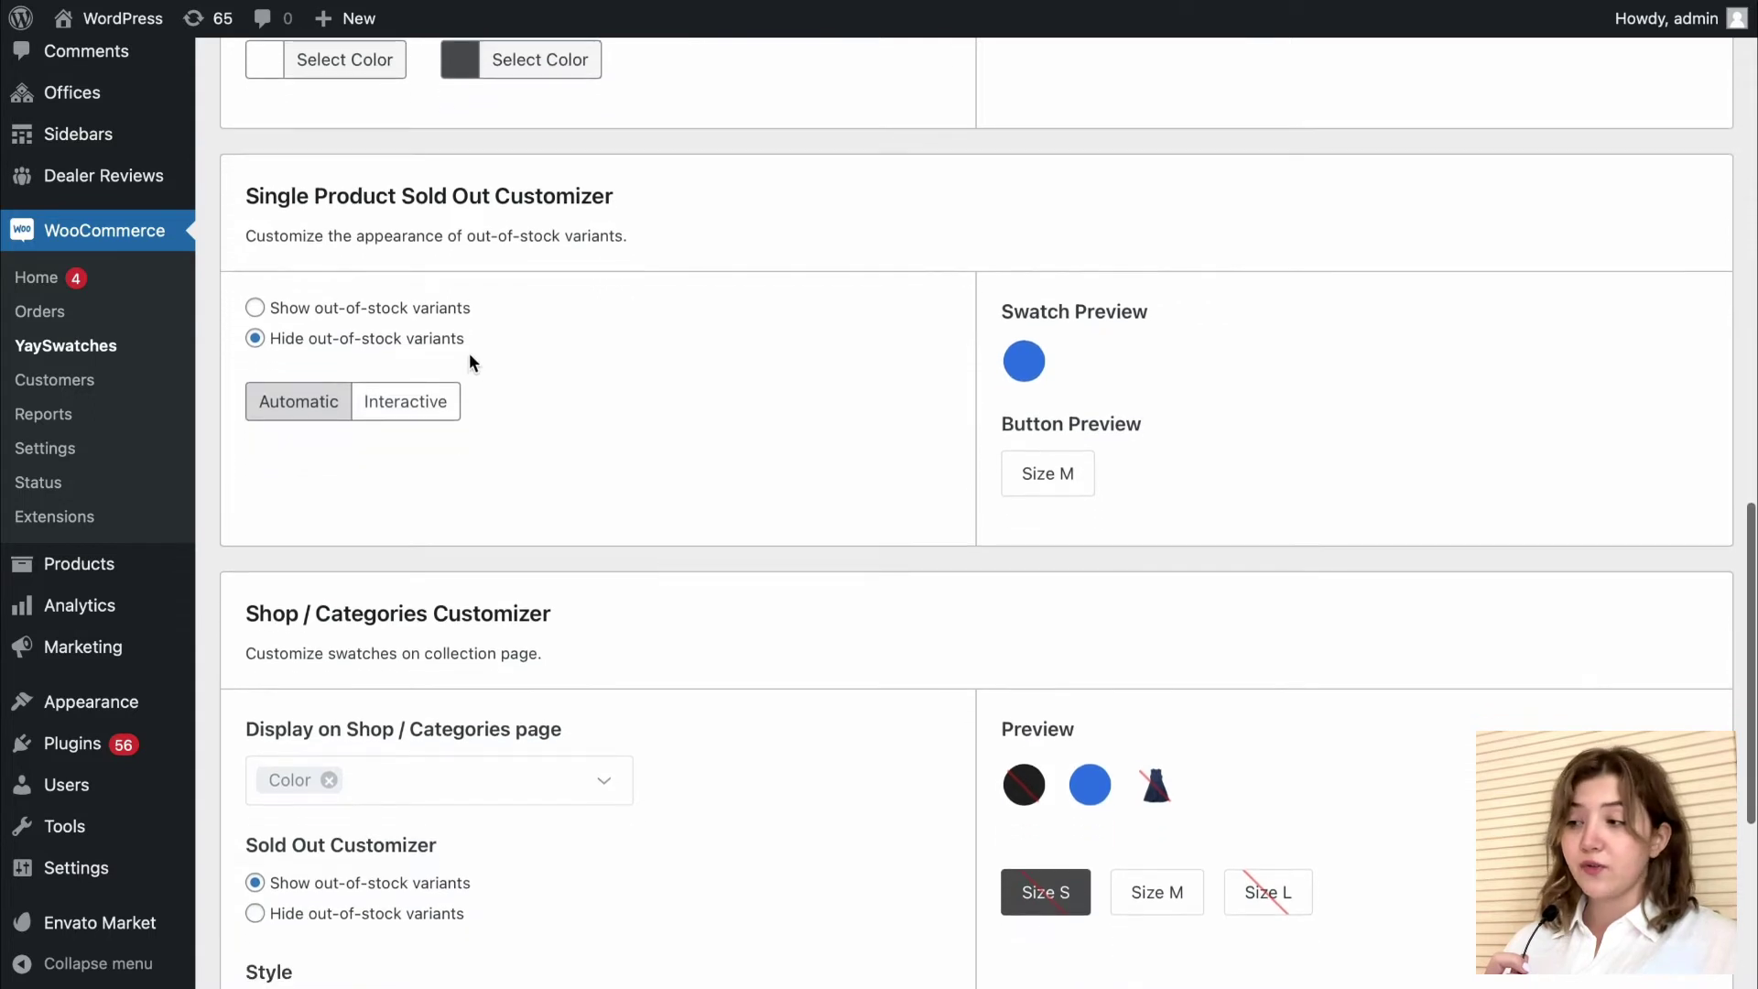
pyautogui.scroll(-1, 527, 648)
pyautogui.click(404, 375)
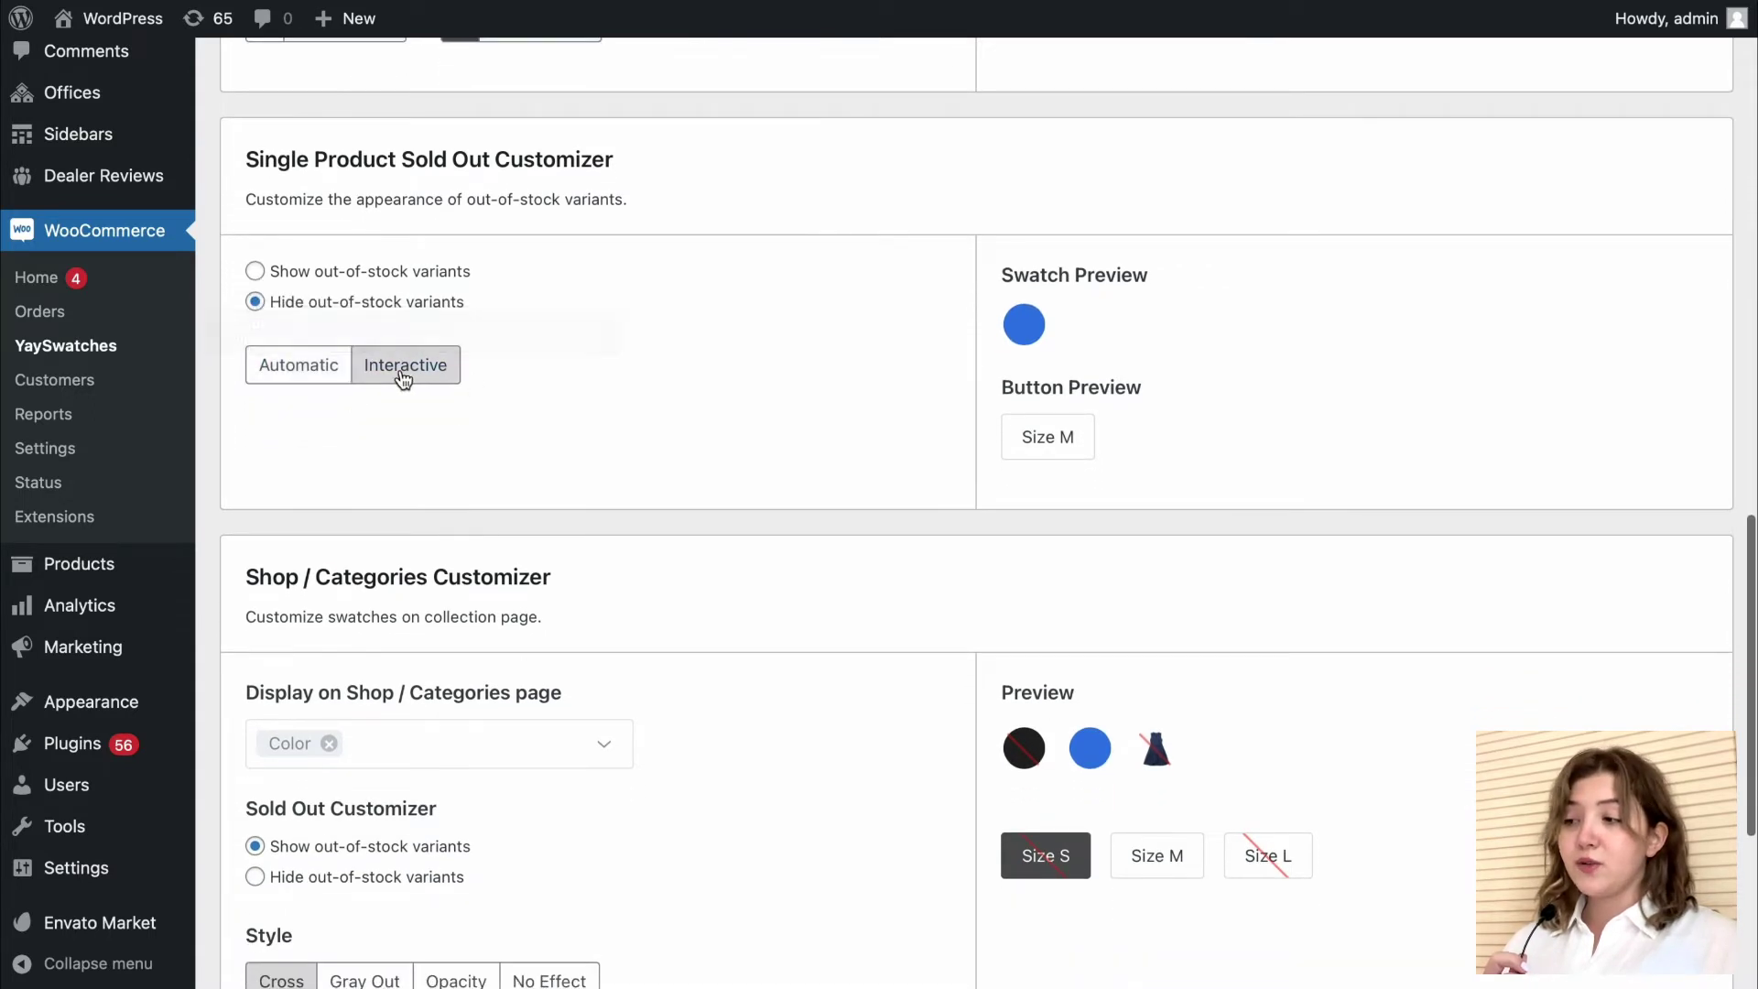
pyautogui.click(319, 370)
# Step: Review the Shop / Categories Customizer description and the attribute choices for display on Shop / Categories pages
pyautogui.scroll(-6, 540, 480)
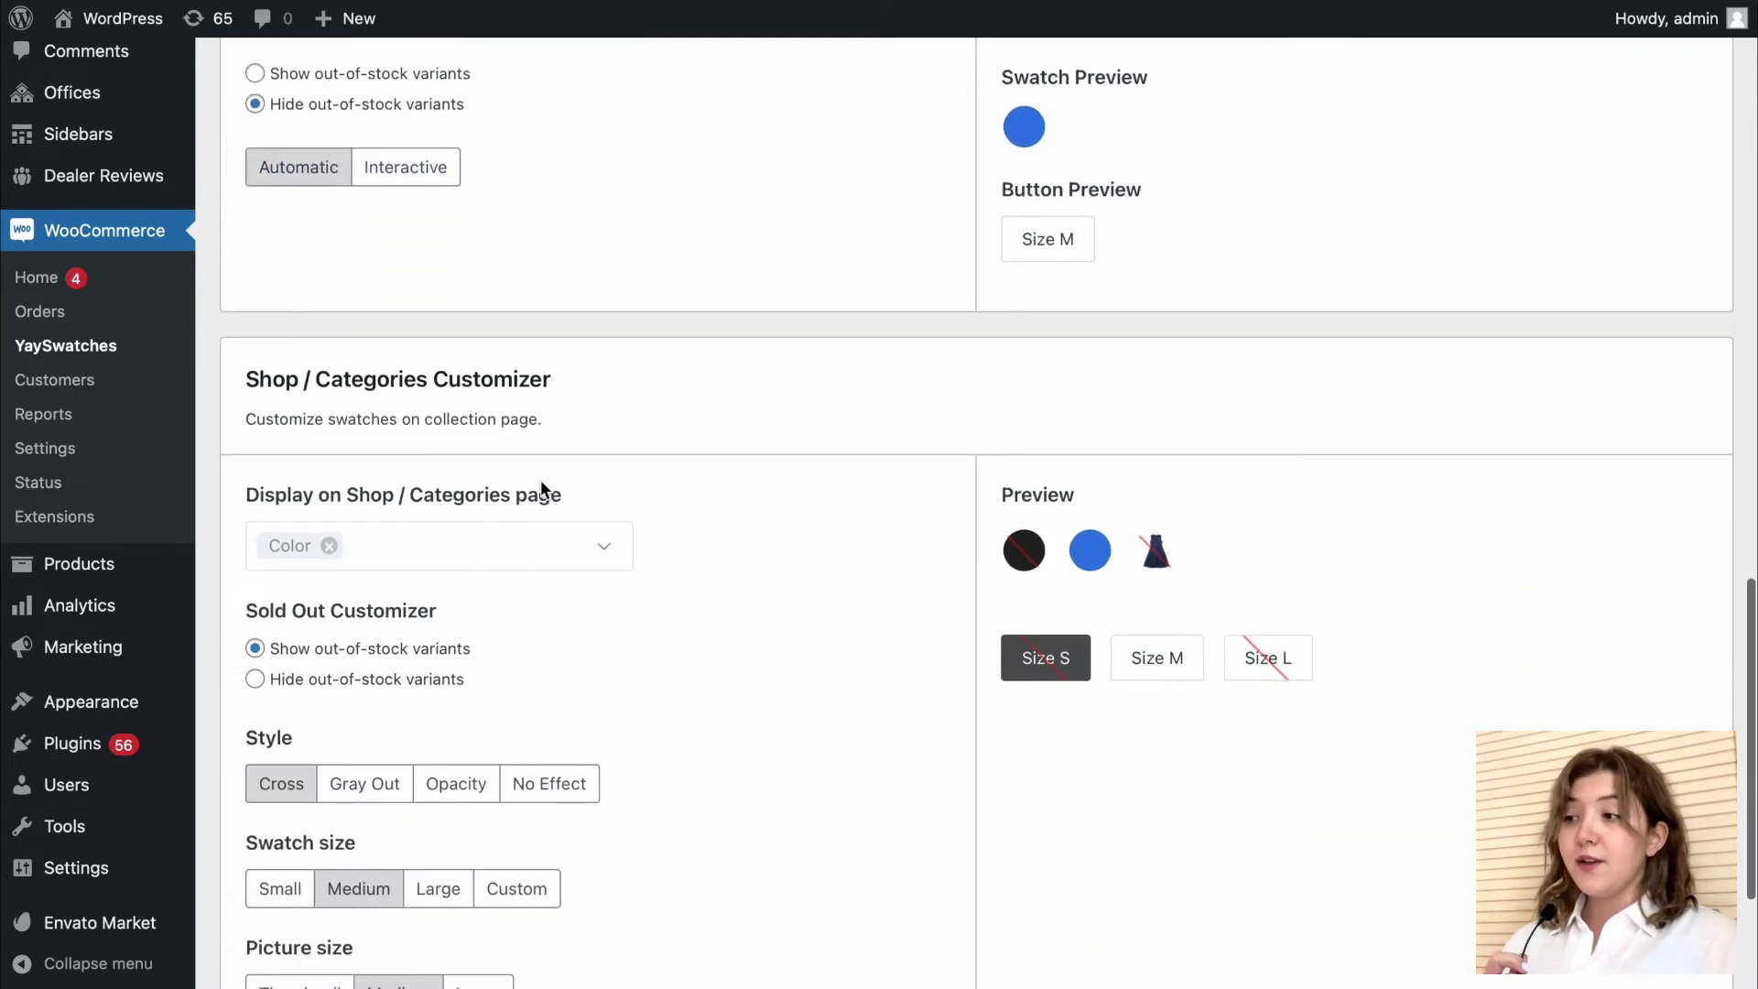
pyautogui.scroll(-3, 297, 298)
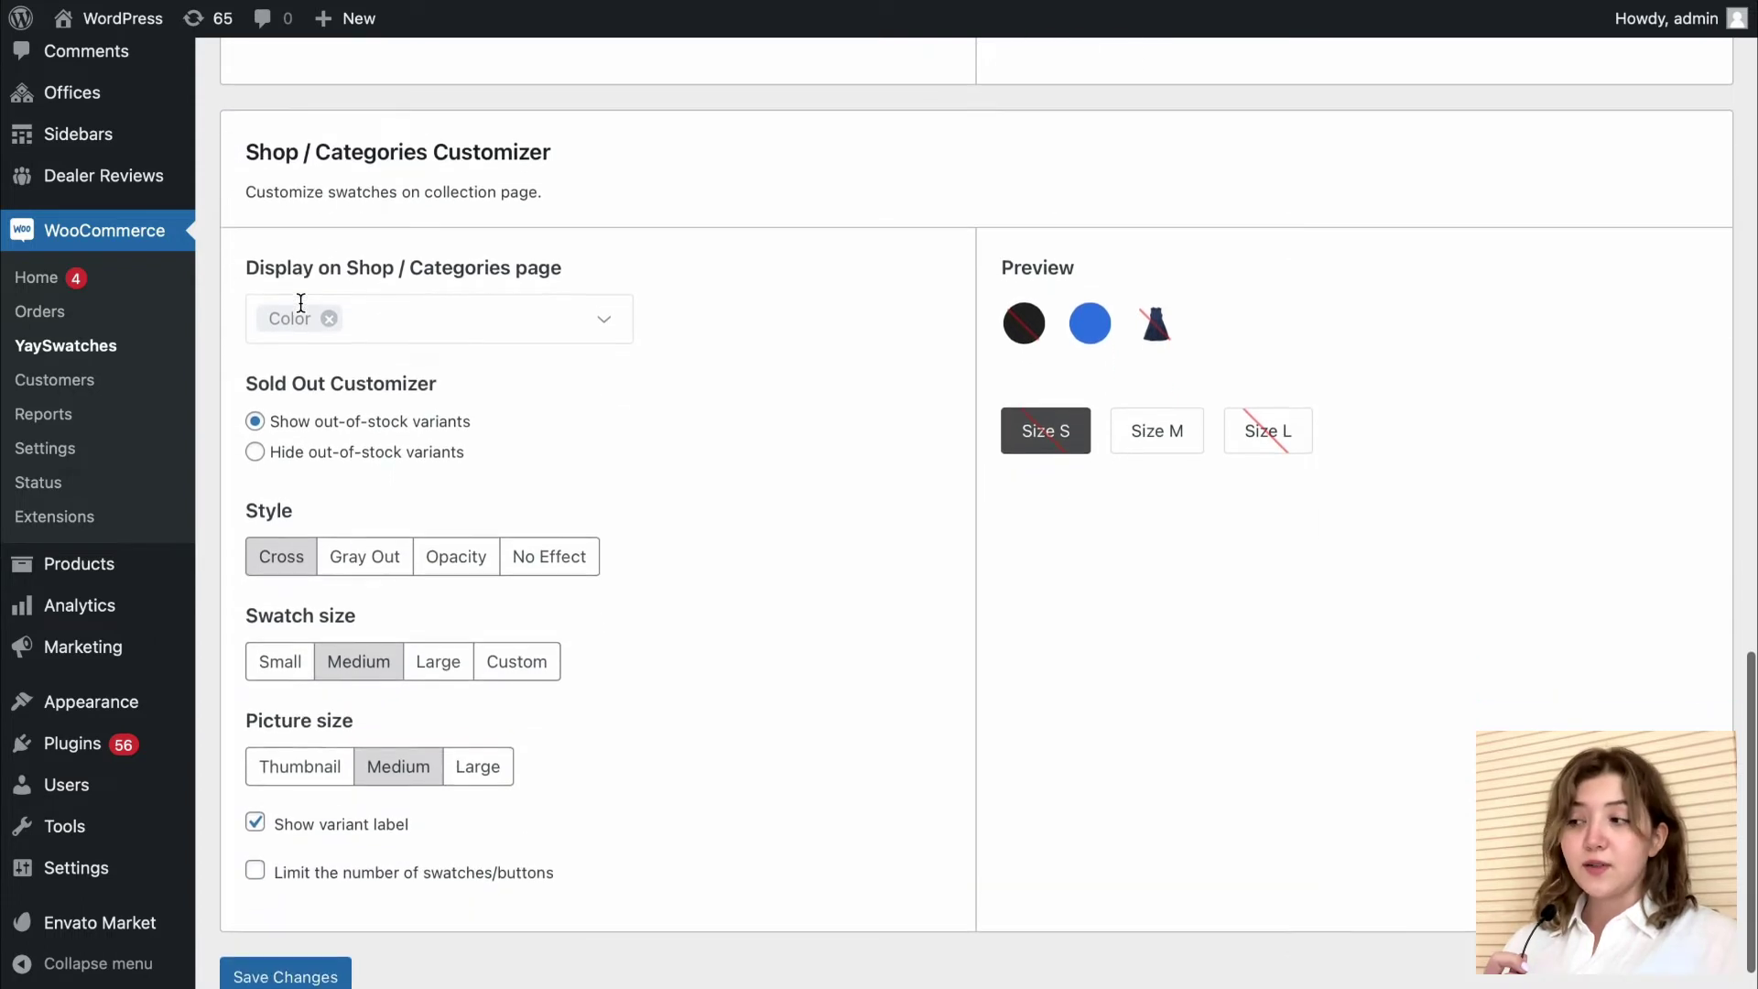
pyautogui.moveTo(248, 192); pyautogui.dragTo(481, 222)
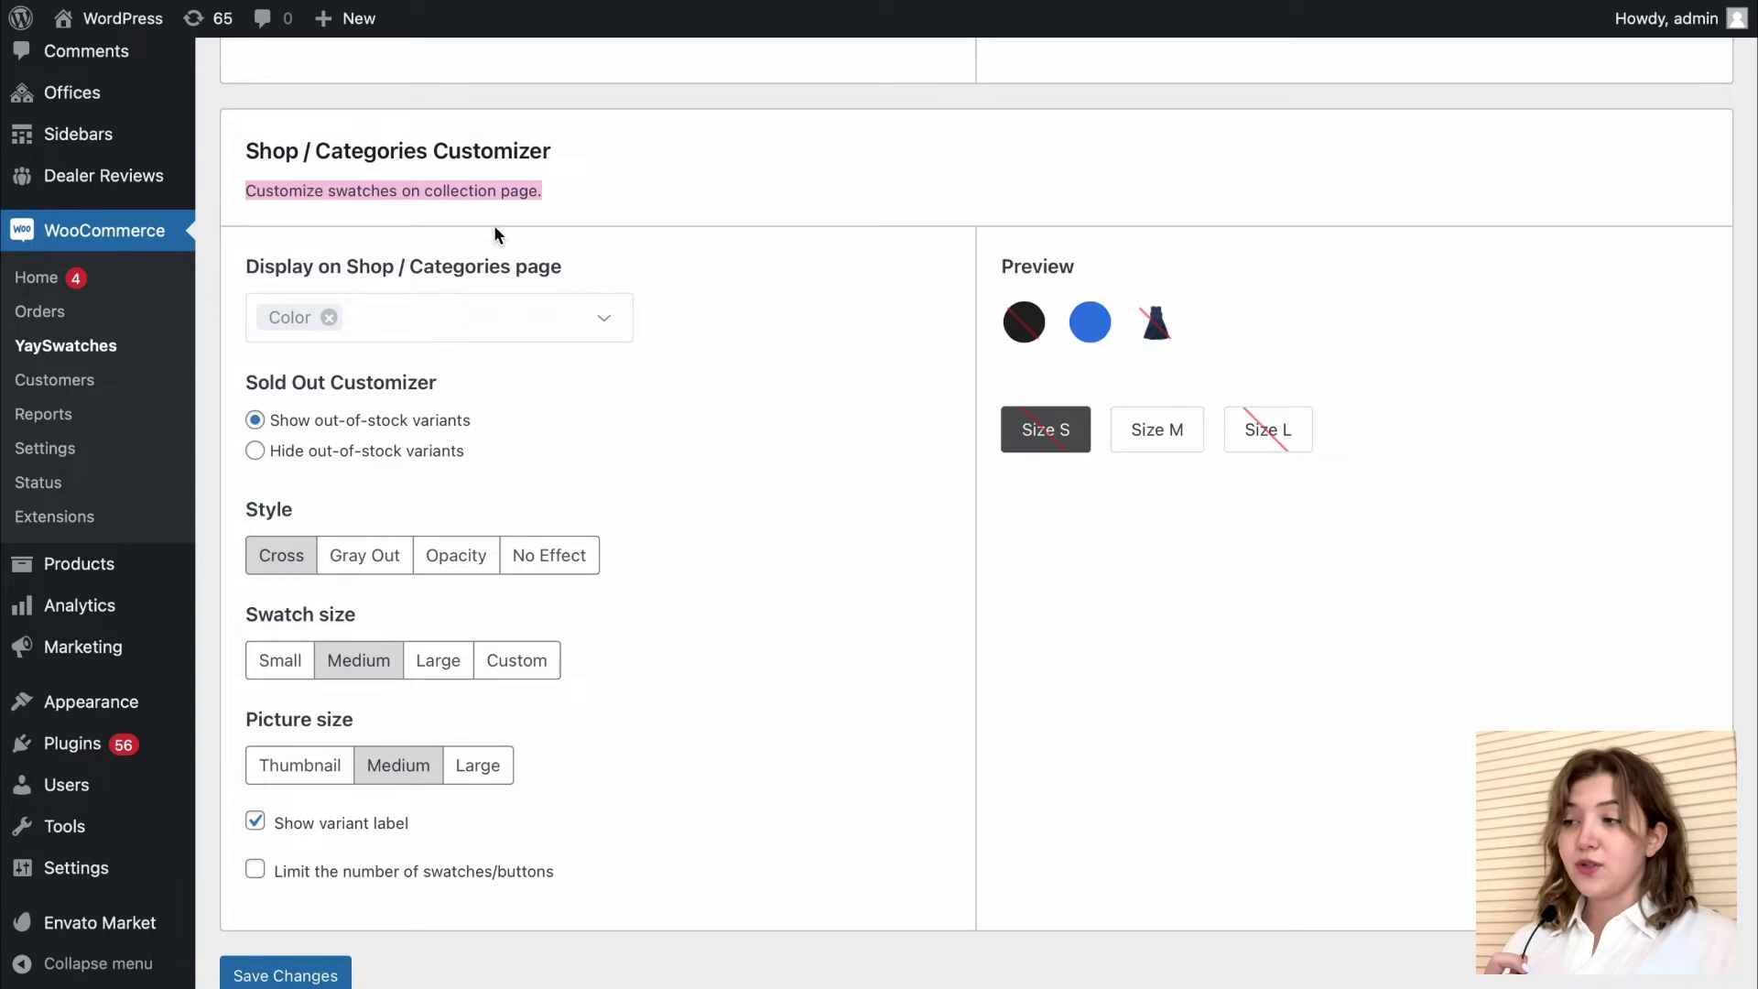
pyautogui.click(812, 440)
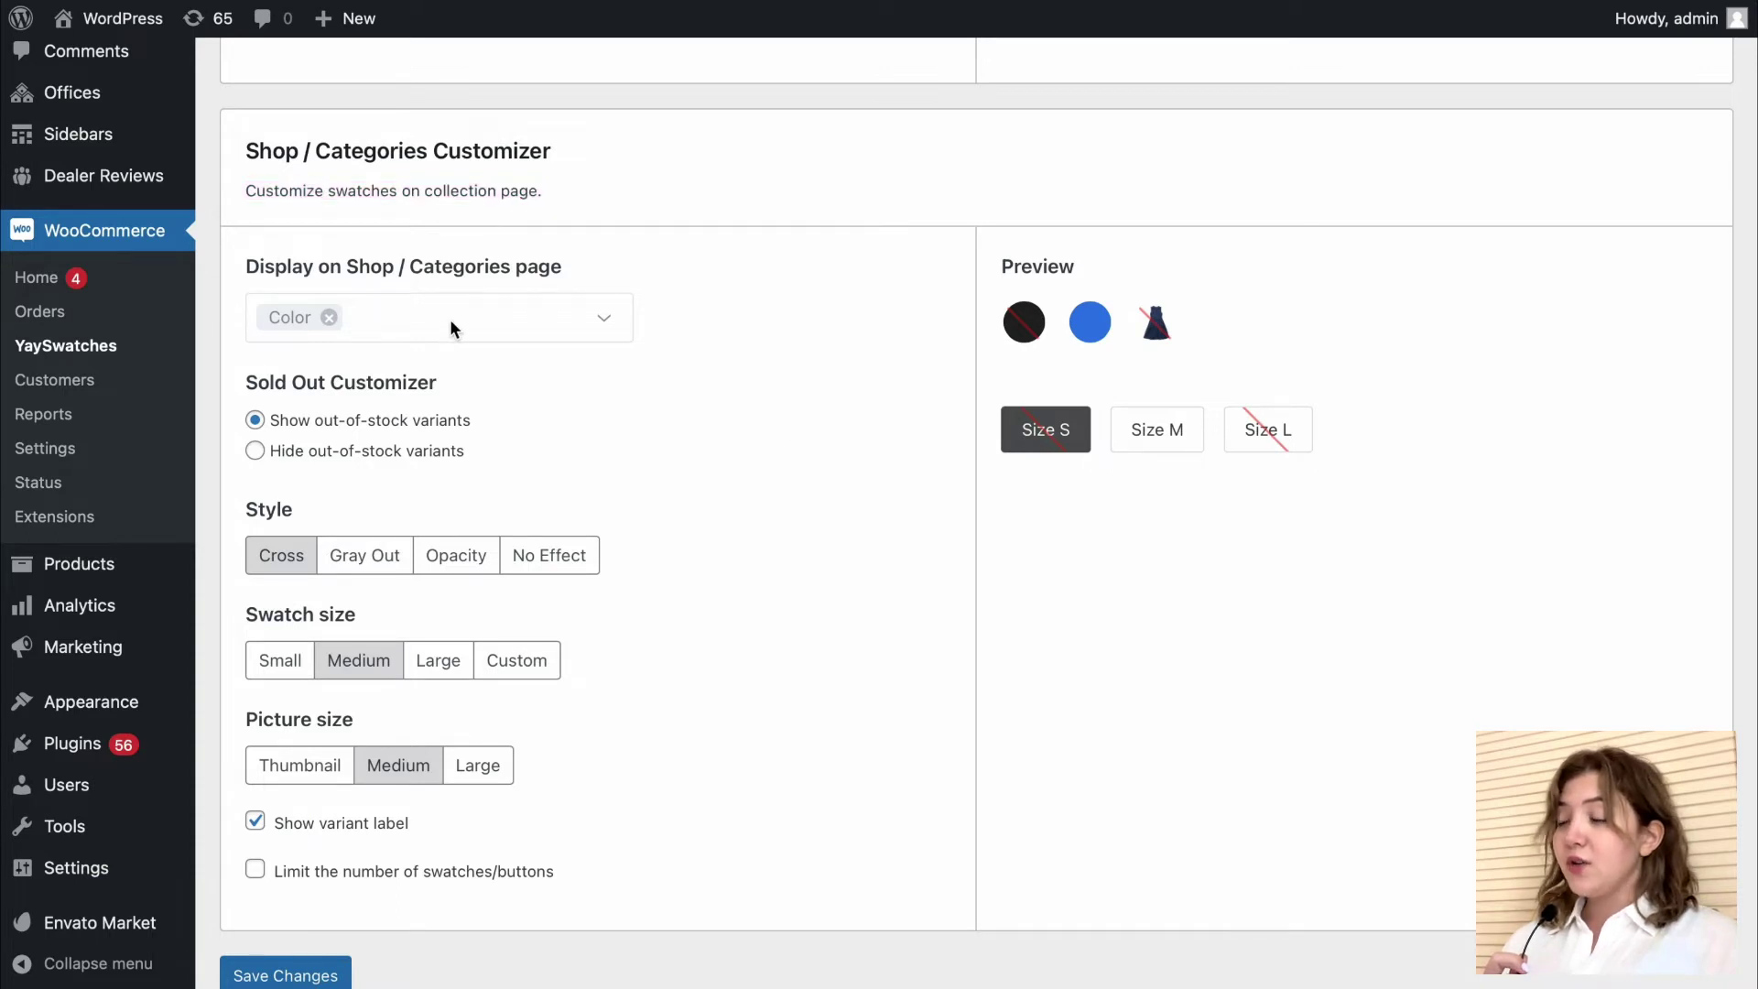
pyautogui.click(603, 321)
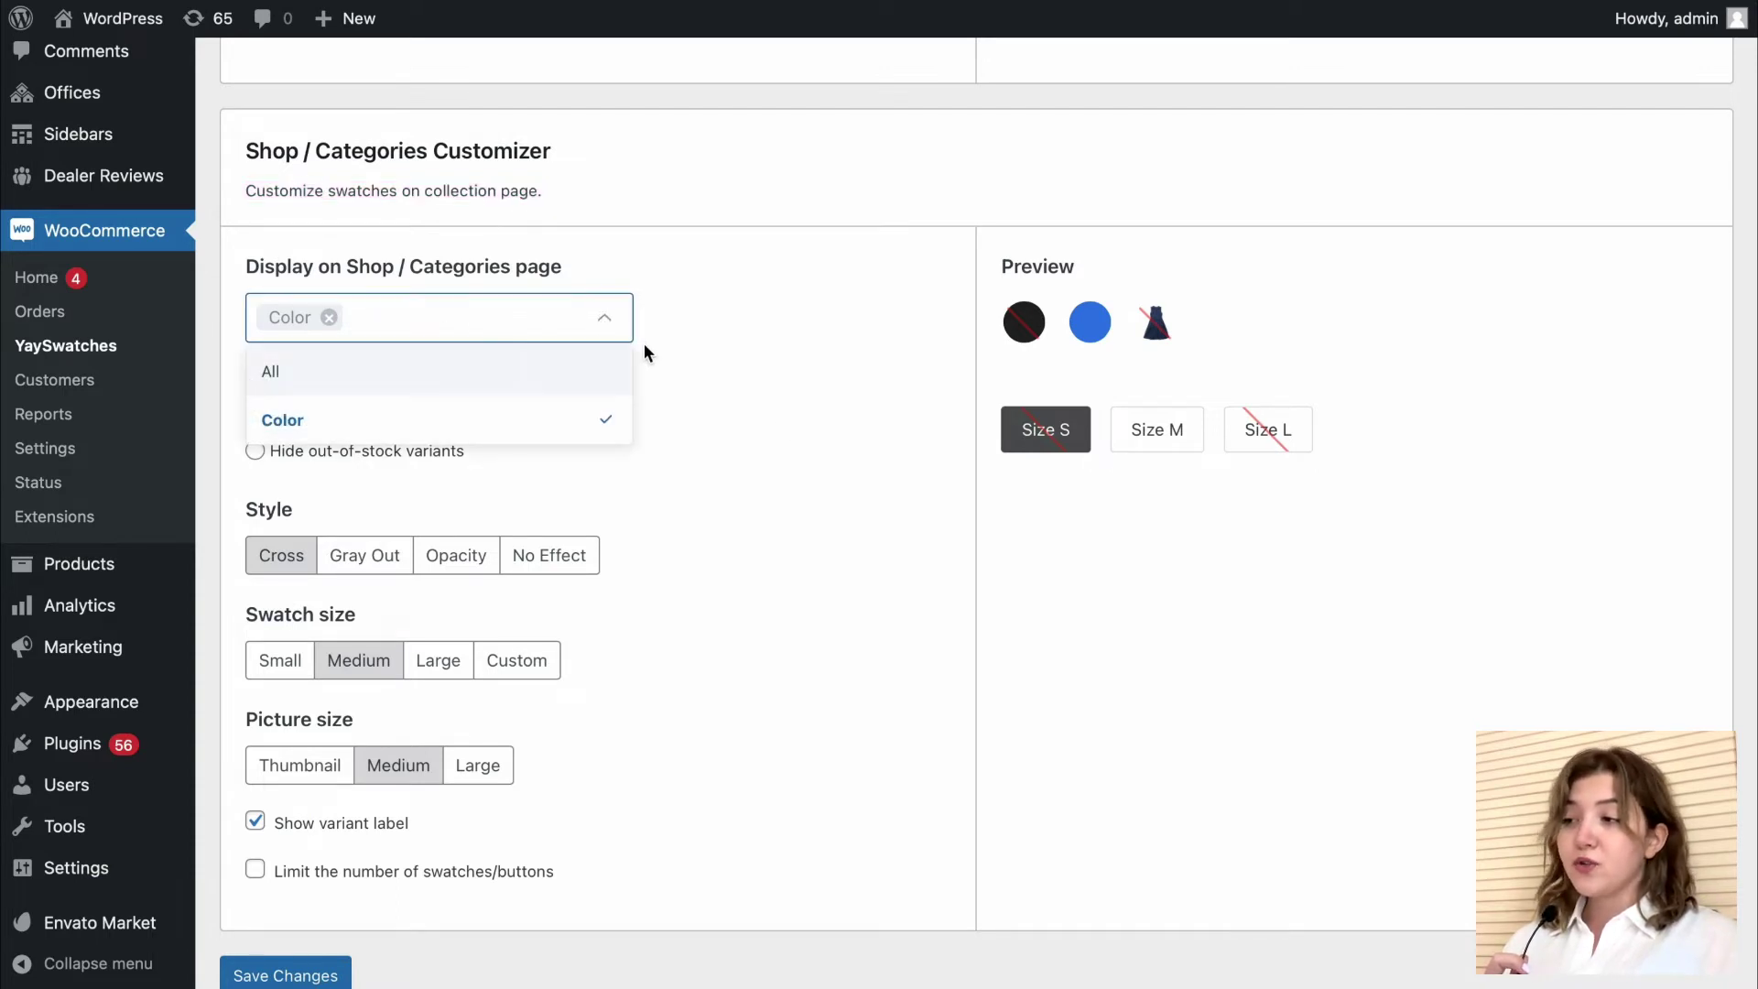
pyautogui.click(732, 337)
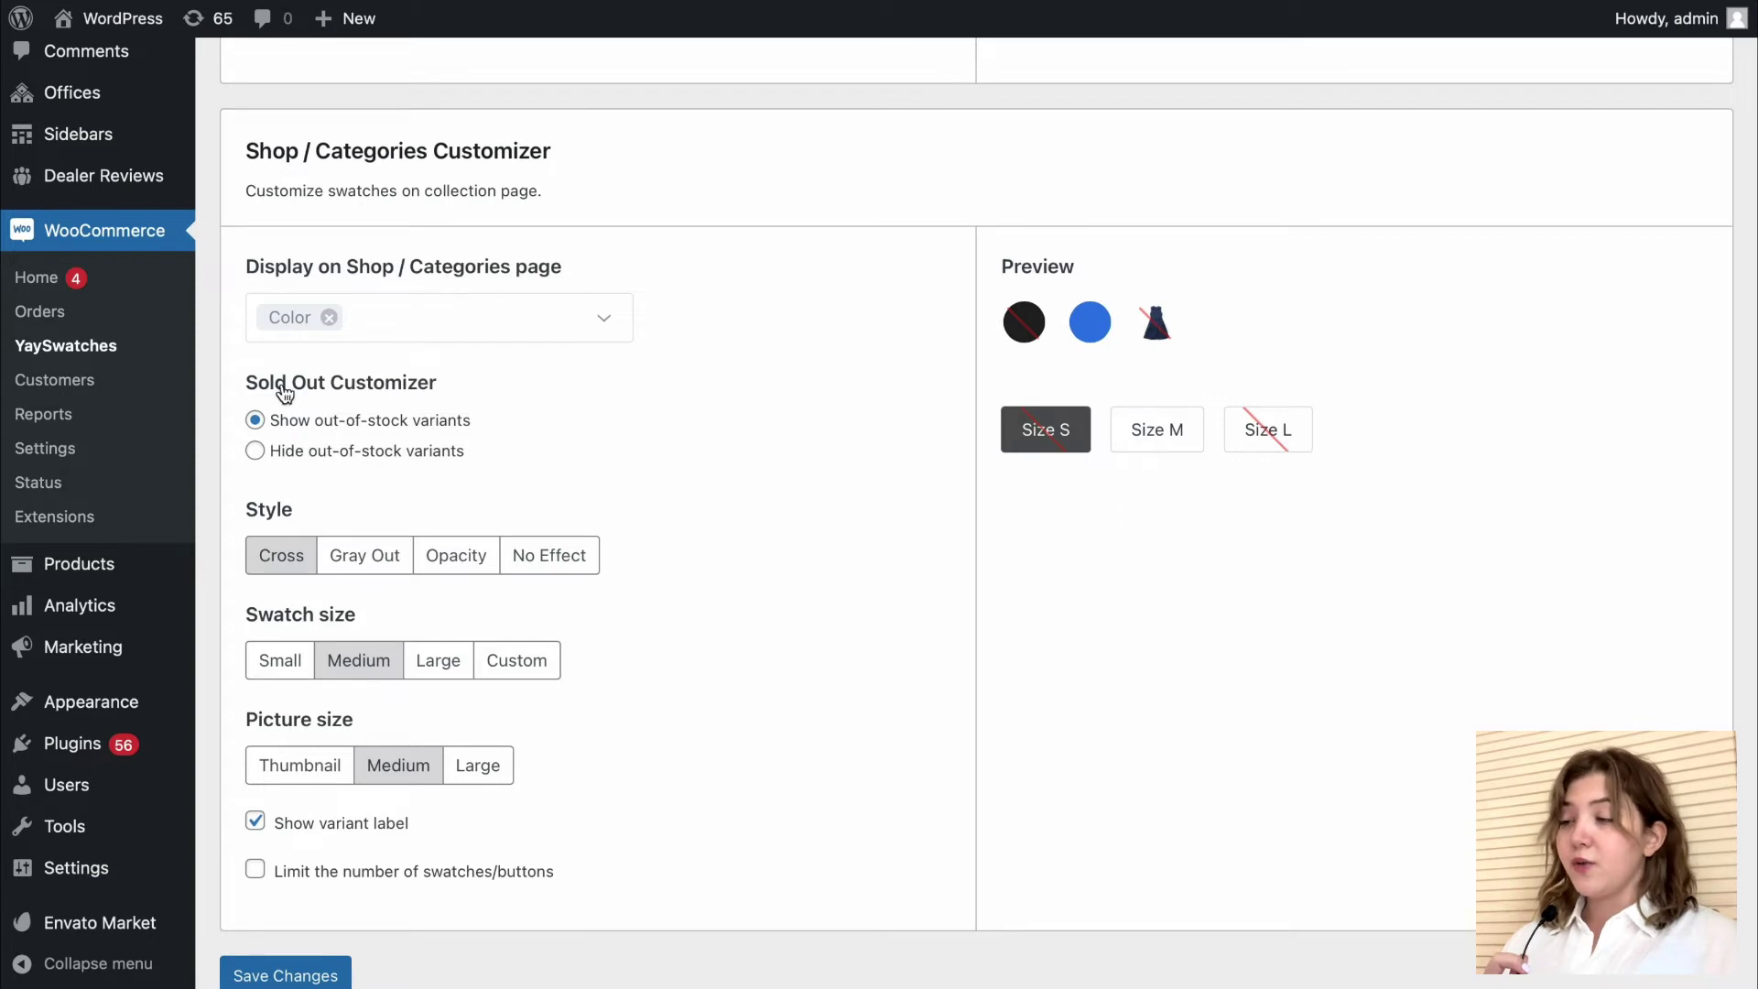
# Step: Try hiding sold-out variants and the Gray Out, Opacity and No Effect styles for shop pages, and restore showing them with Cross
pyautogui.click(434, 458)
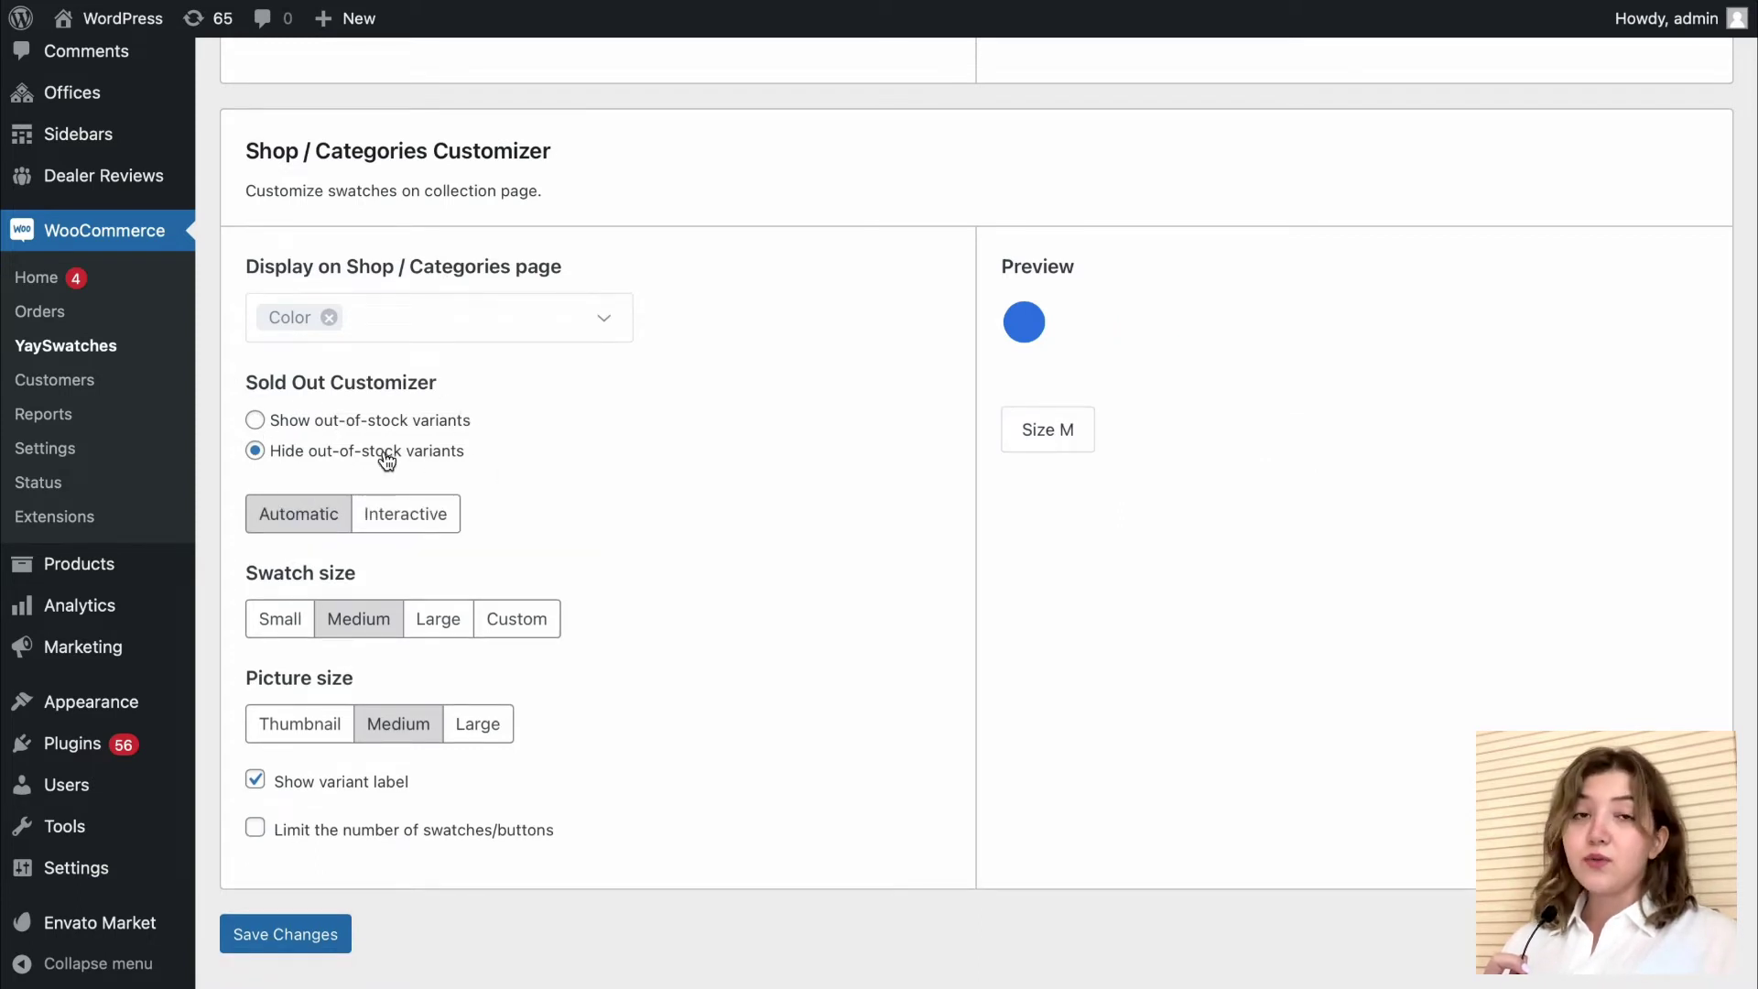
pyautogui.click(395, 423)
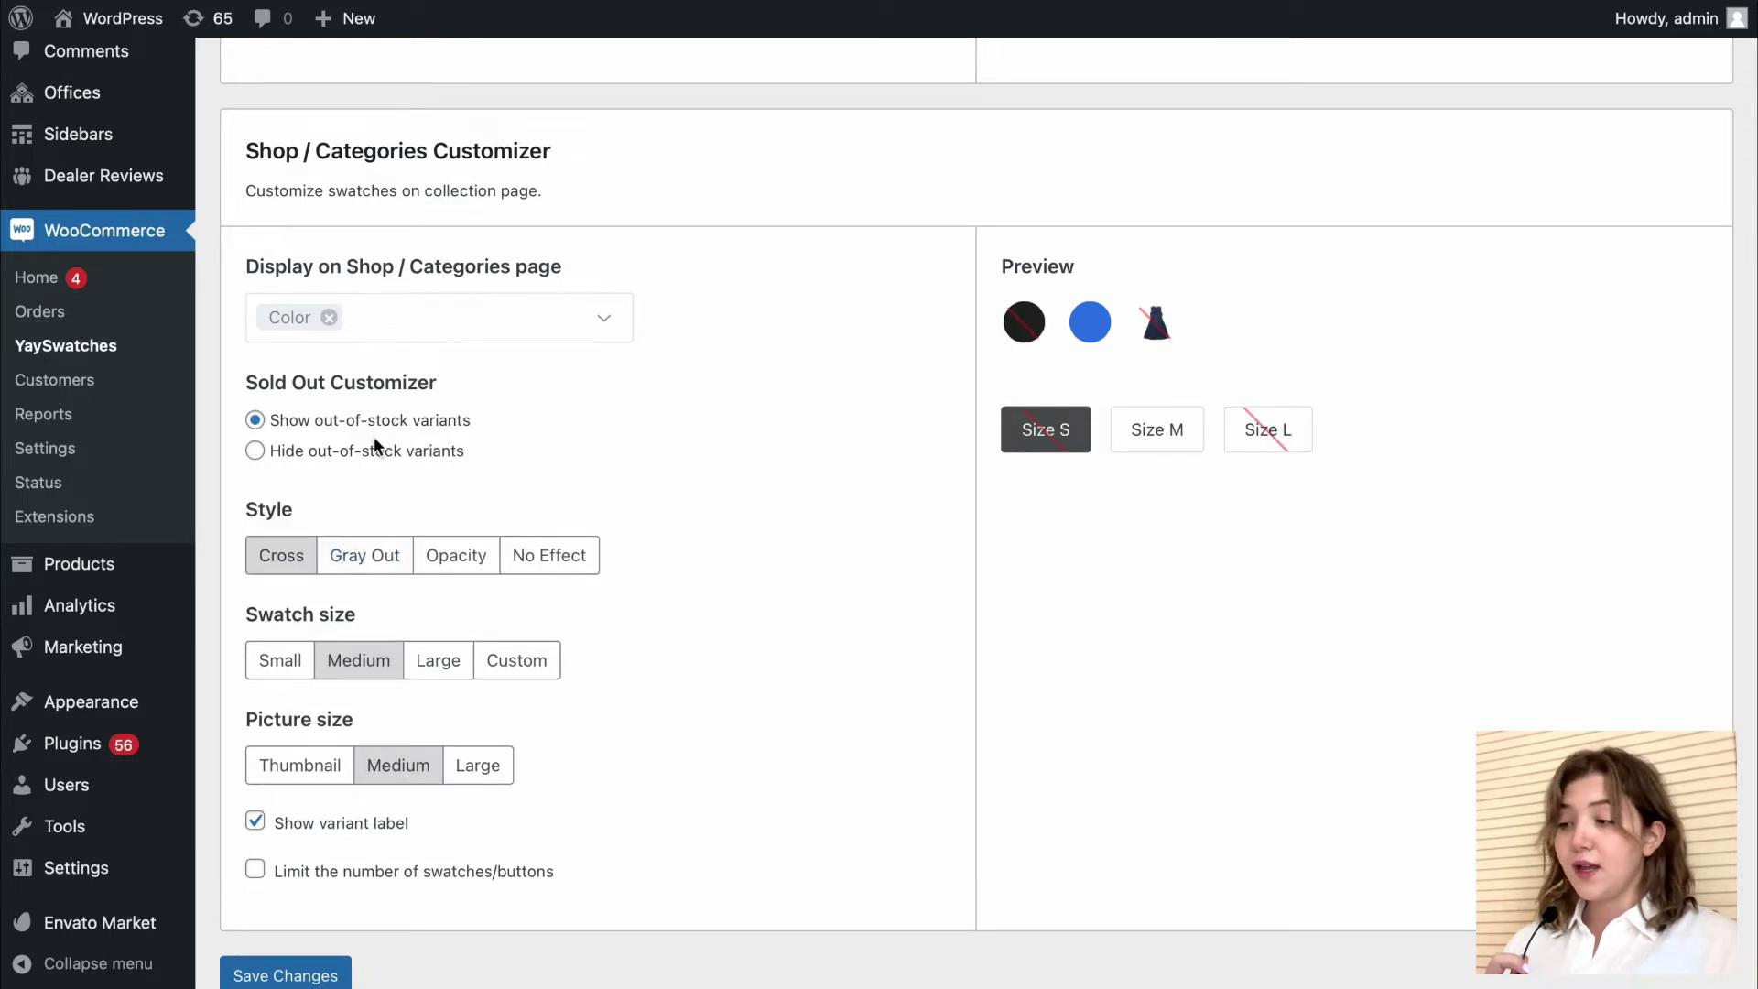
pyautogui.click(394, 565)
pyautogui.click(467, 568)
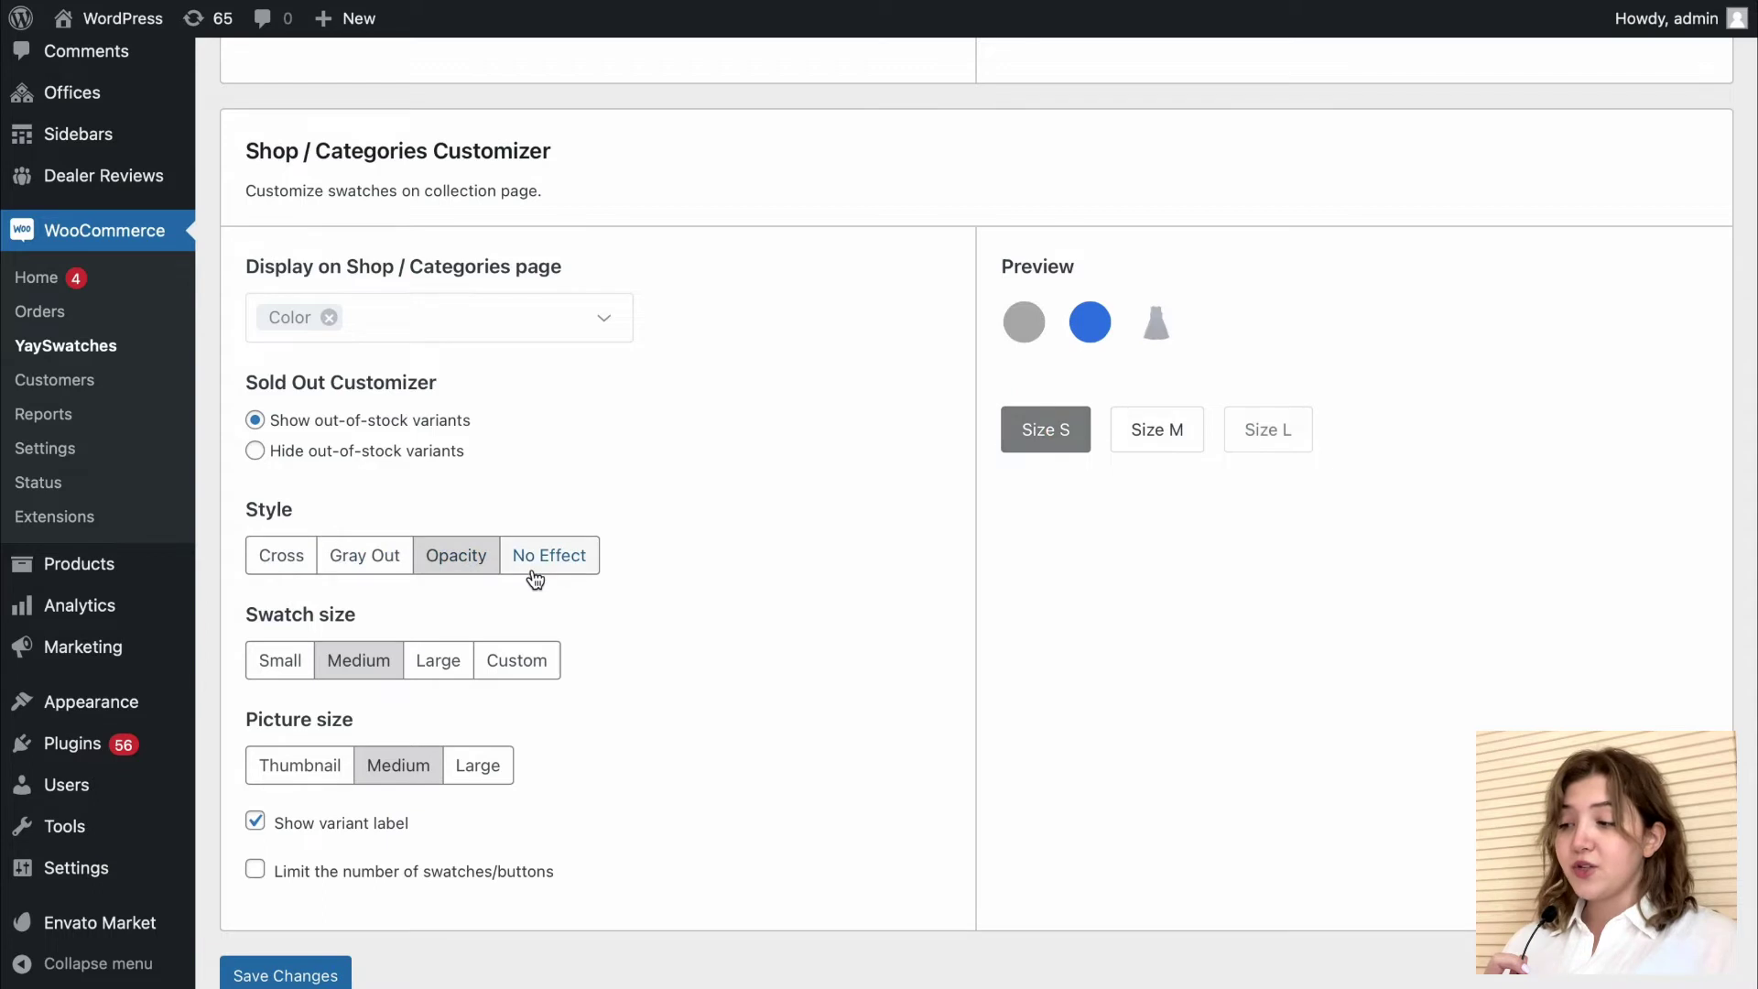
pyautogui.click(531, 569)
pyautogui.click(288, 557)
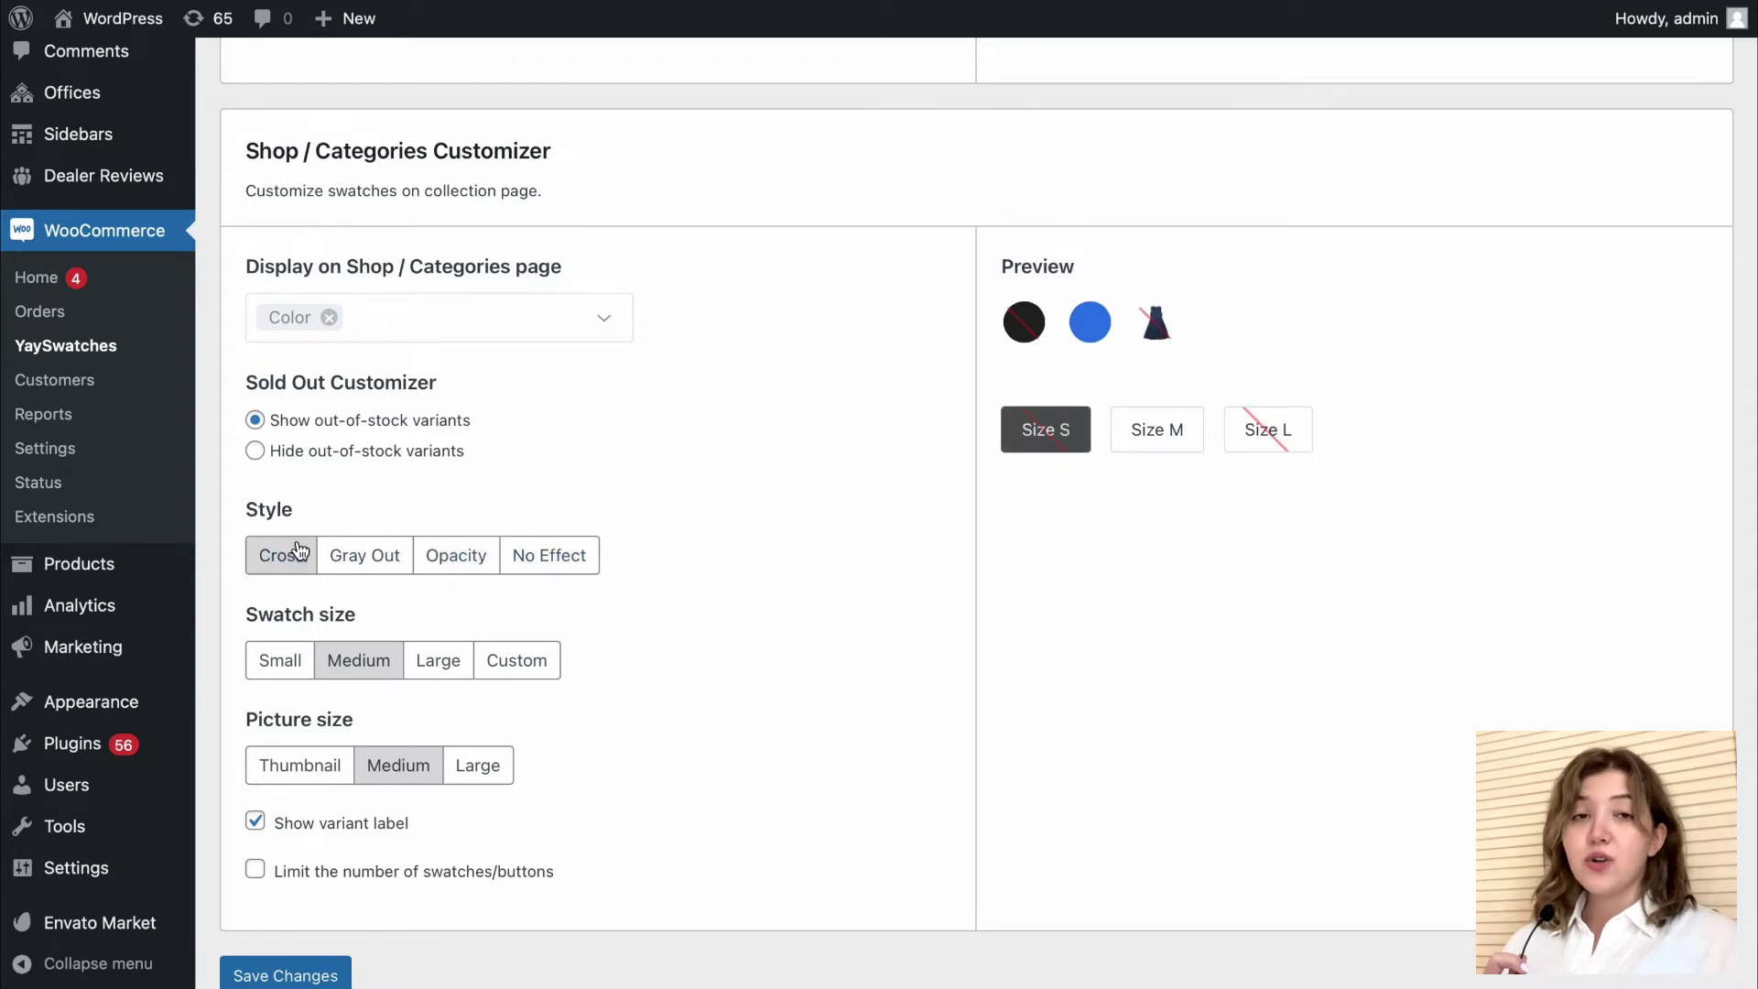
# Step: Try the Small, Large and Custom swatch sizes in the Shop / Categories Customizer and restore Medium
pyautogui.scroll(-2, 266, 573)
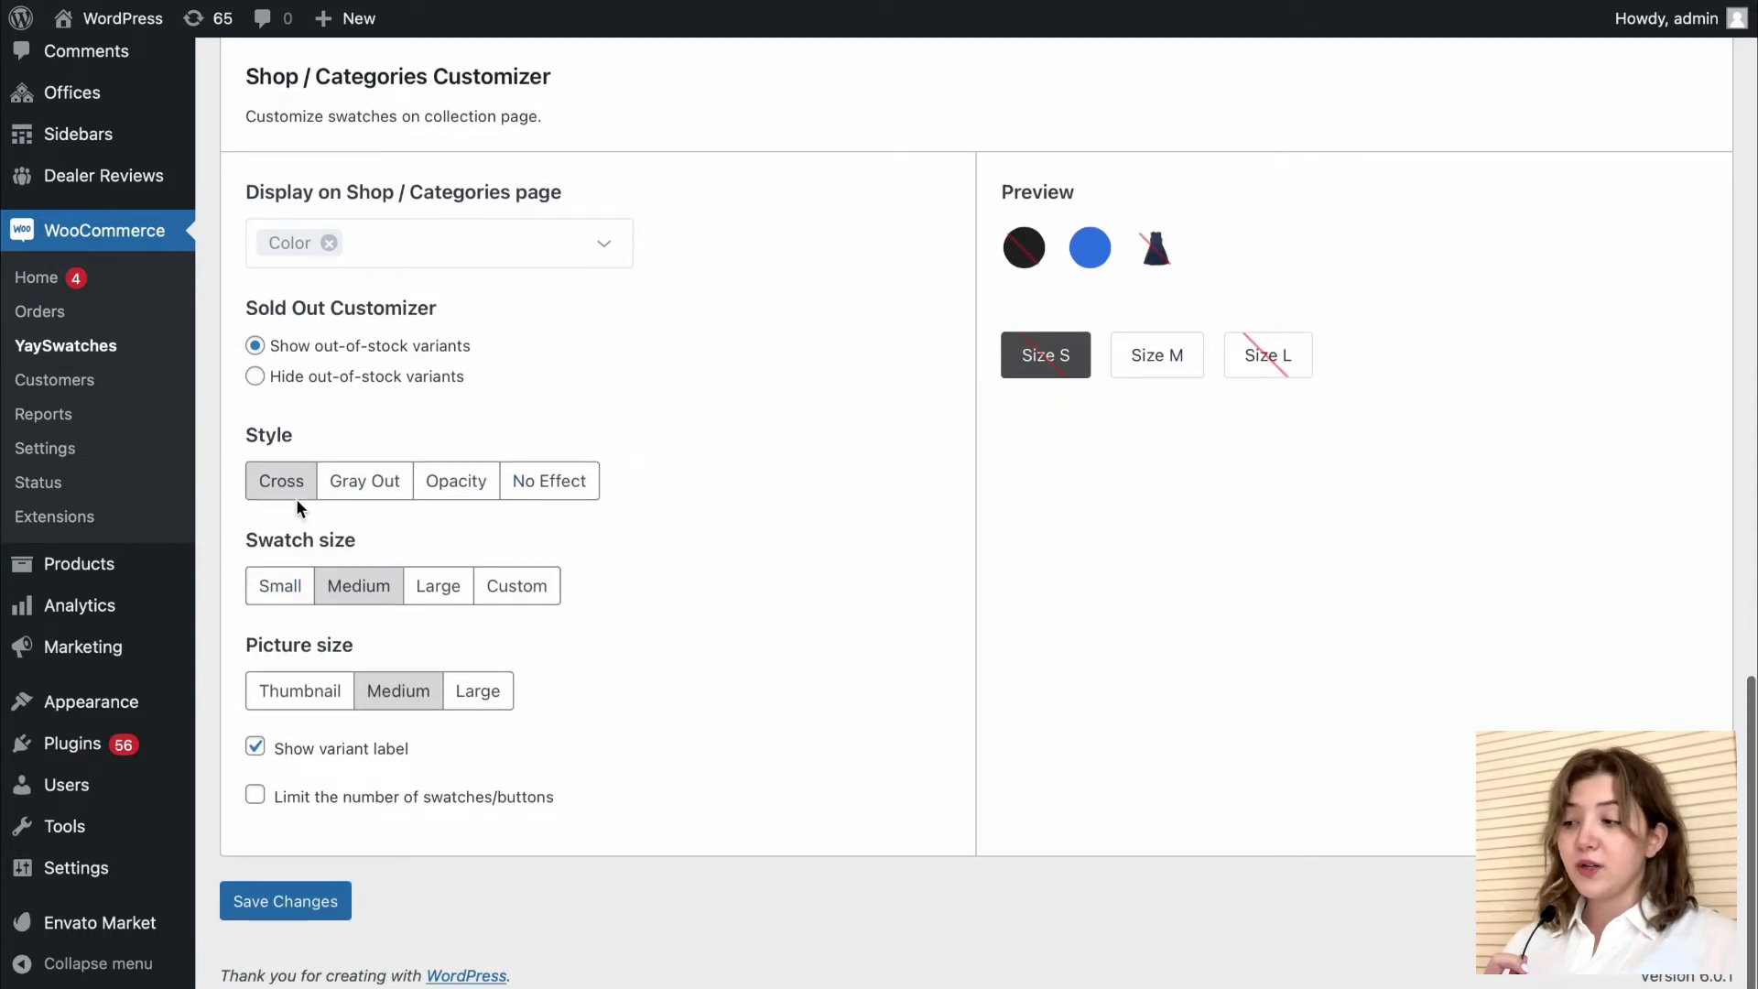
pyautogui.click(303, 591)
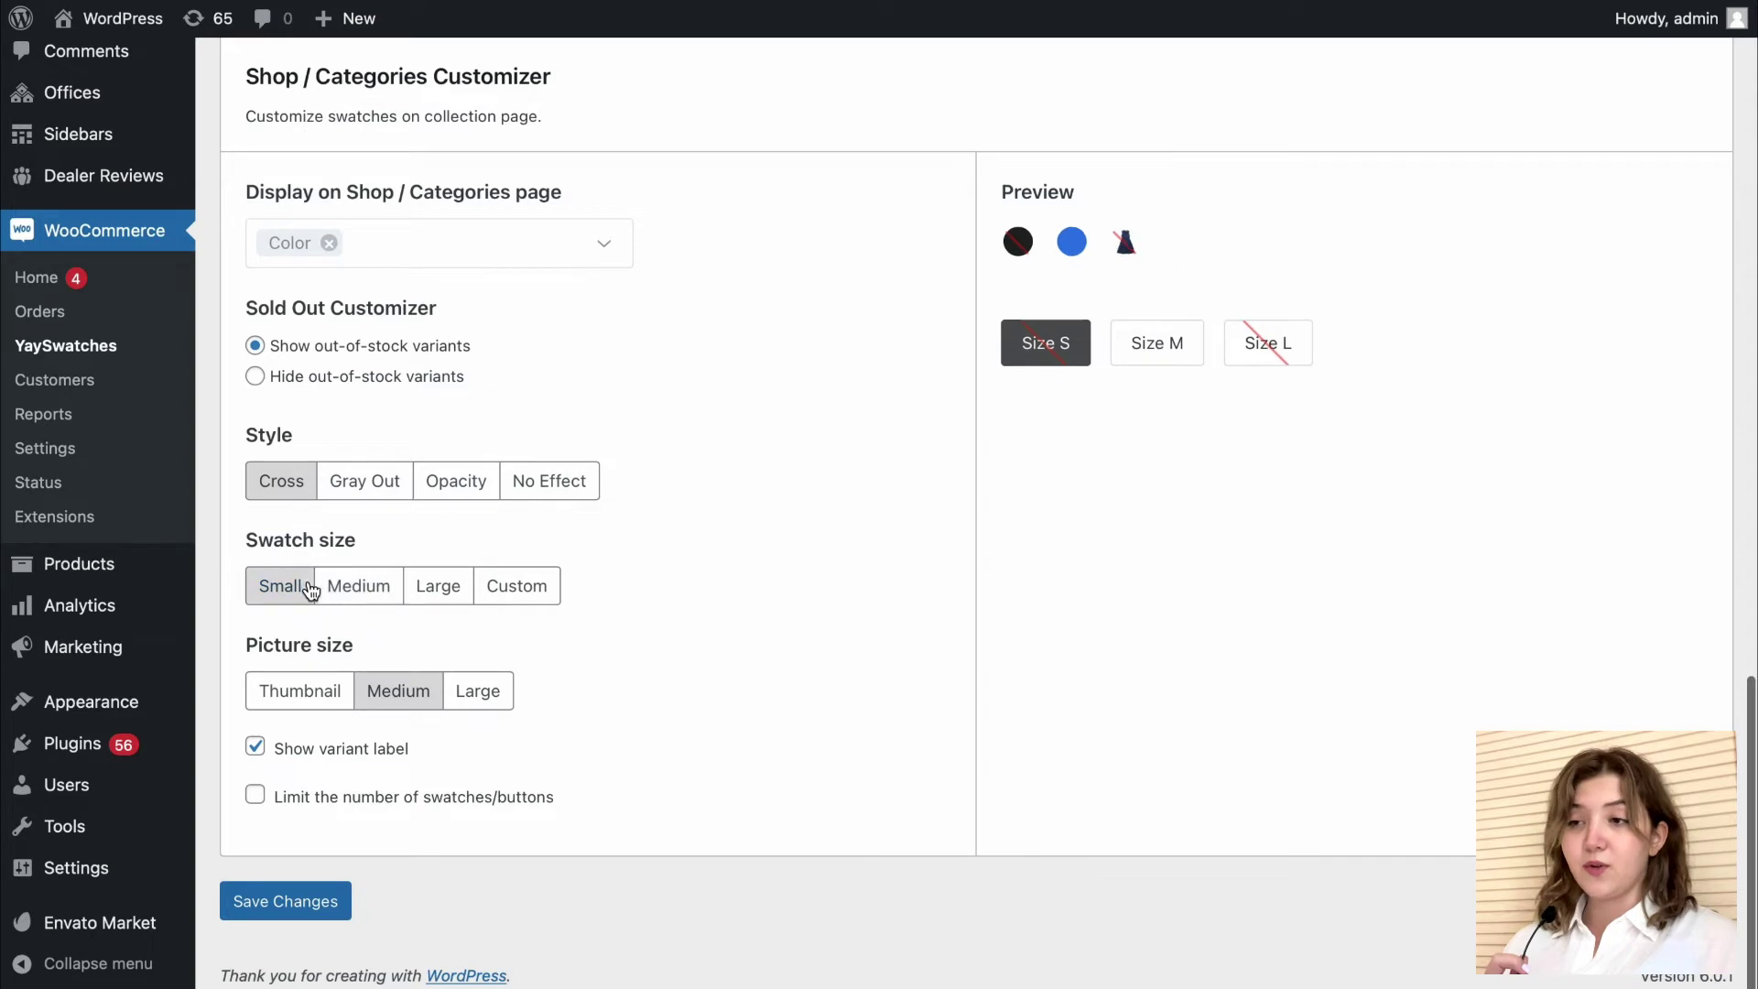
pyautogui.click(463, 595)
pyautogui.click(490, 590)
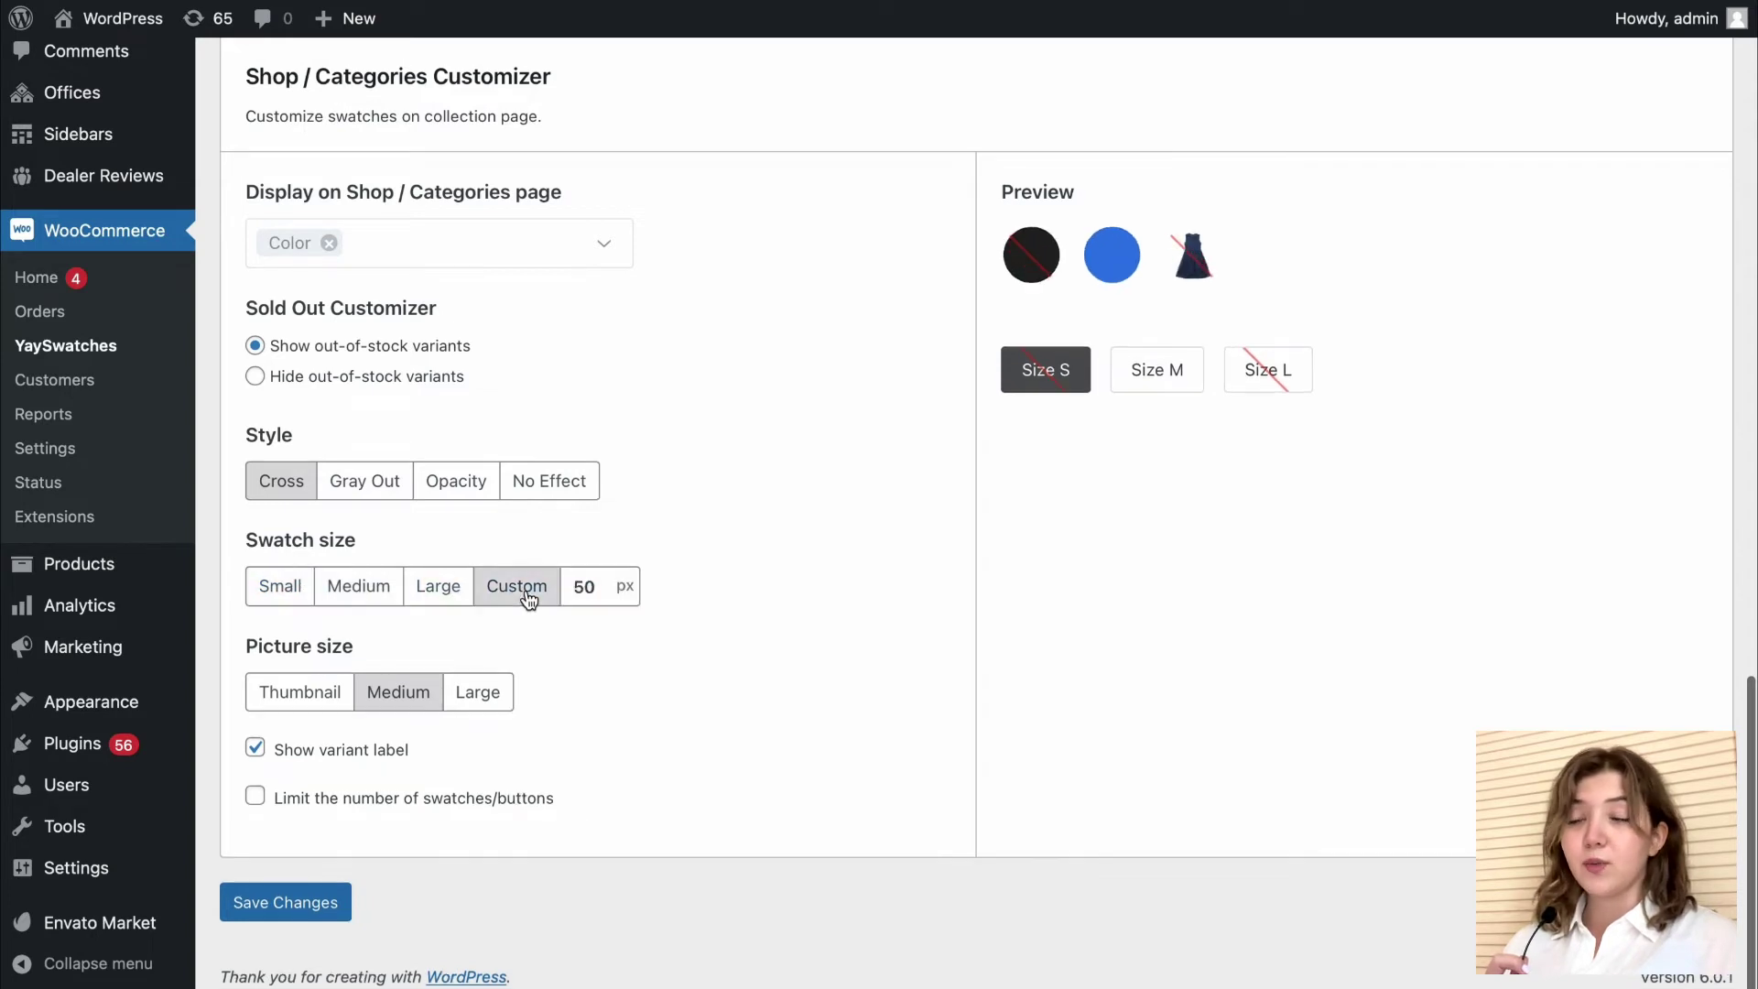
pyautogui.click(382, 588)
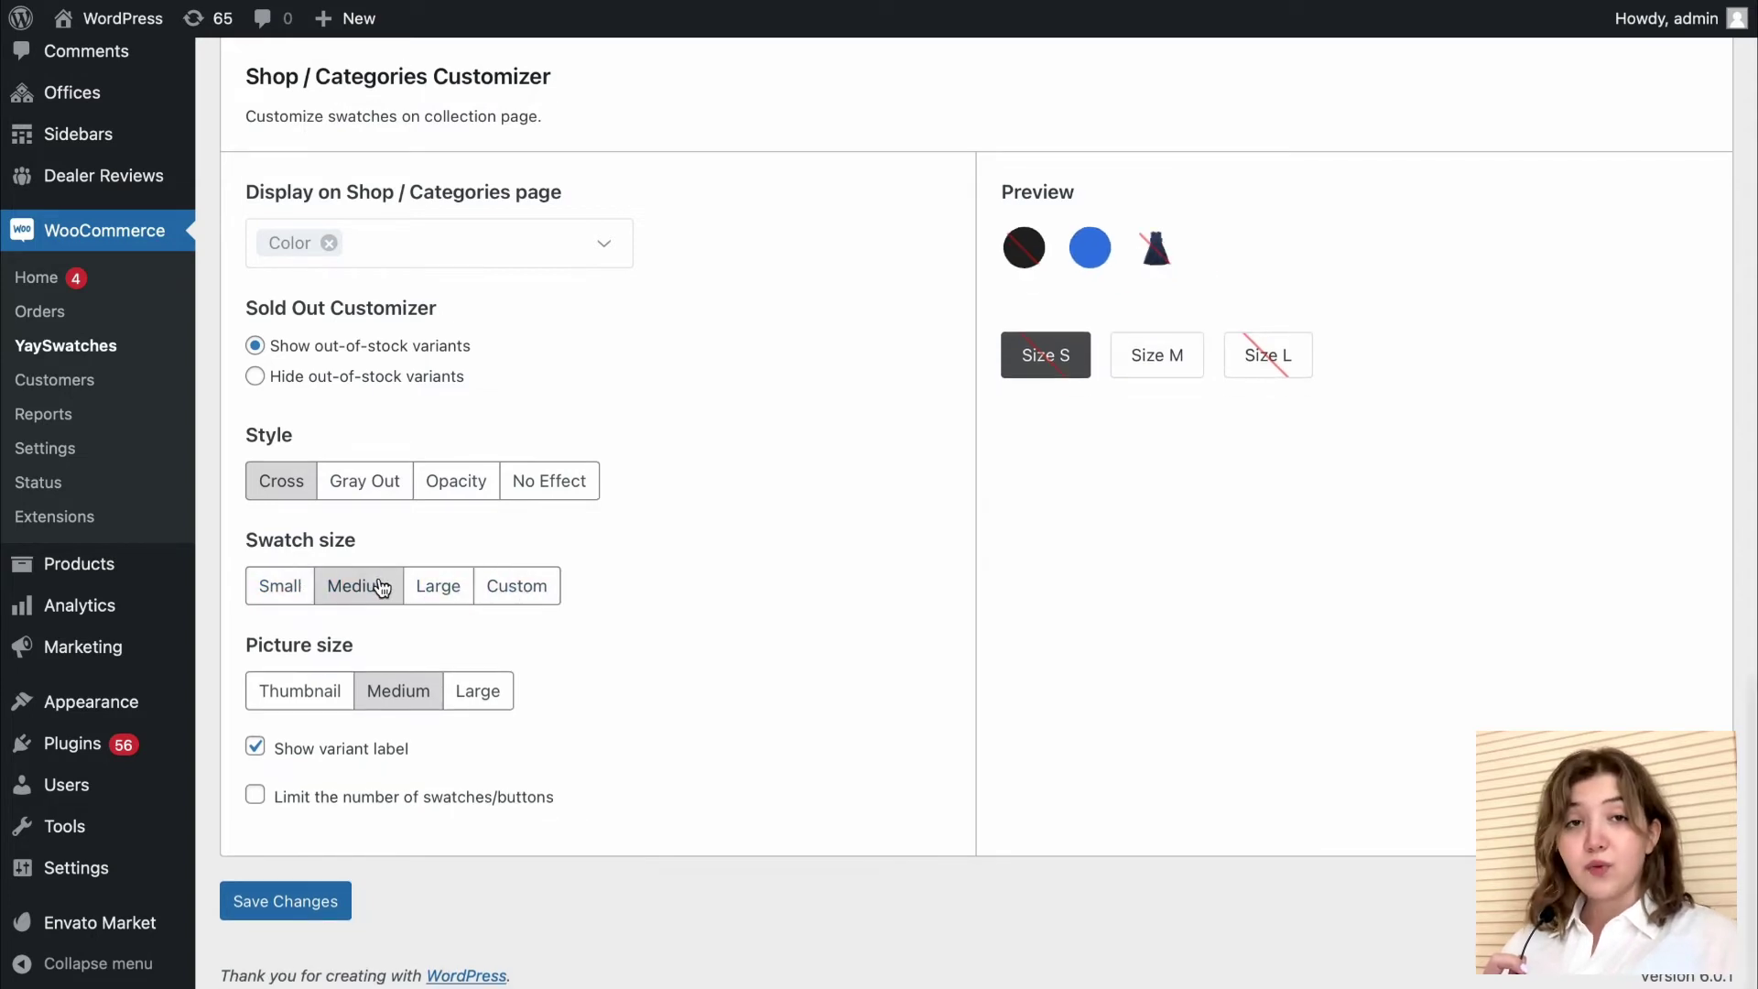
# Step: Try the Thumbnail and Large picture sizes in the Shop / Categories Customizer and restore Medium
pyautogui.click(326, 701)
pyautogui.click(398, 696)
pyautogui.click(455, 696)
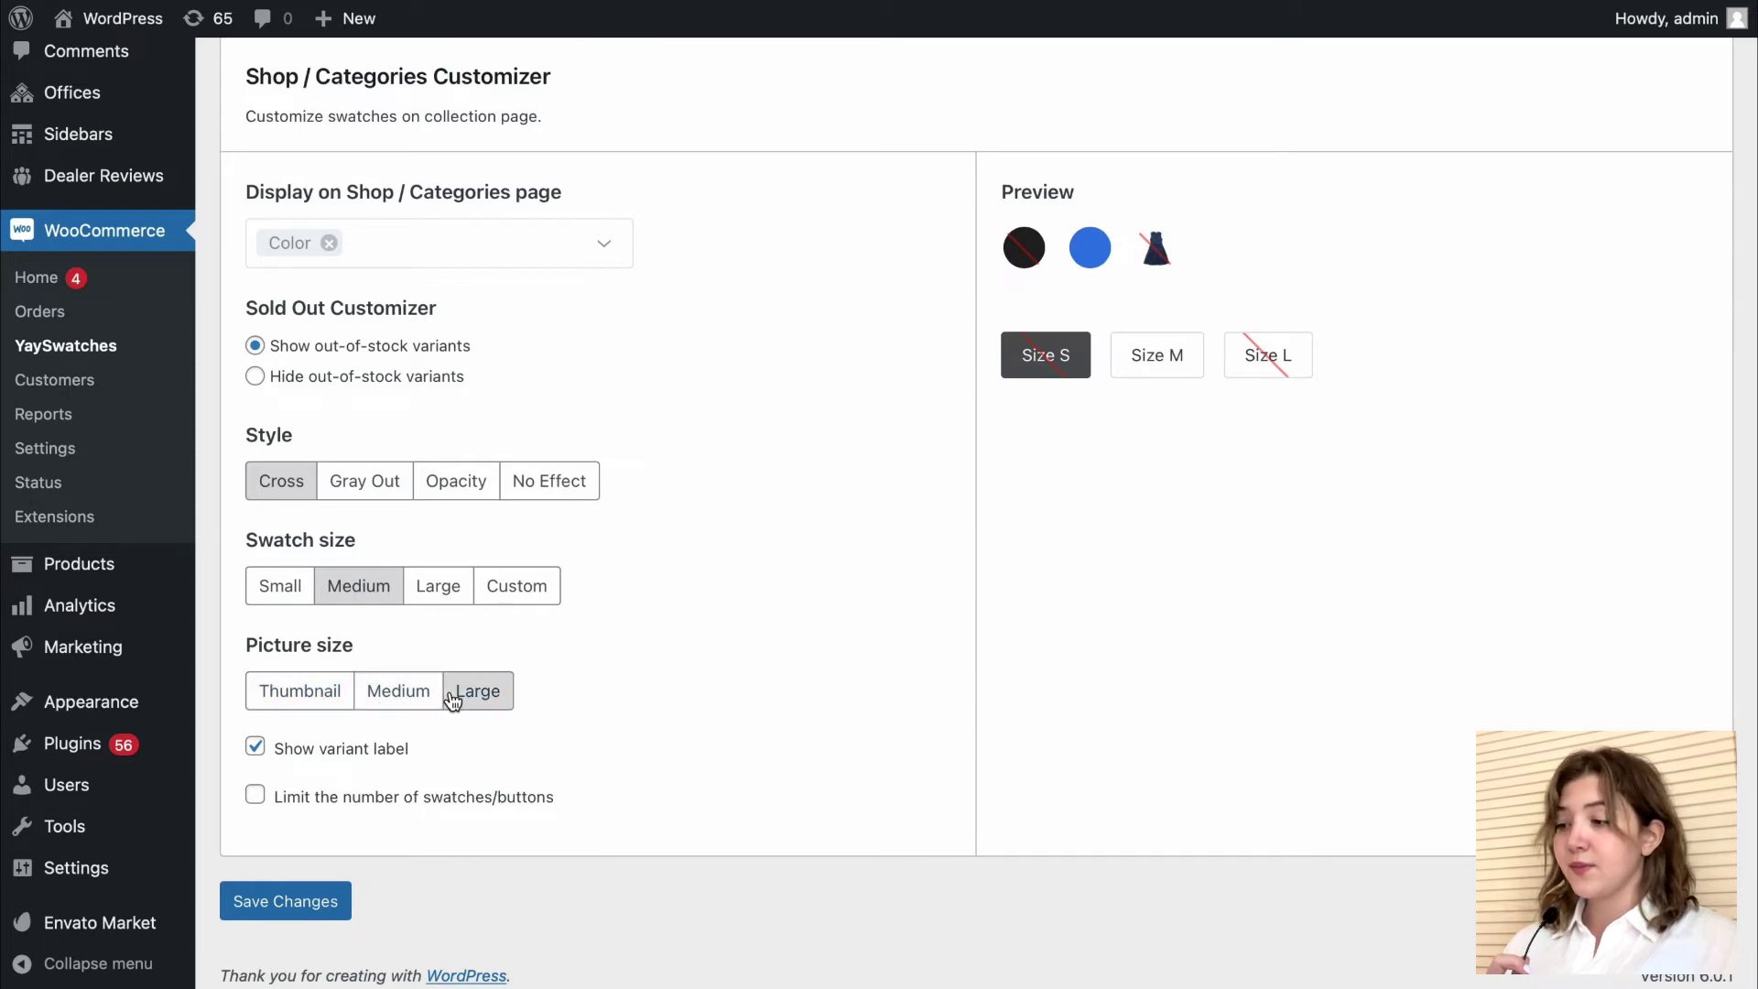
pyautogui.click(392, 703)
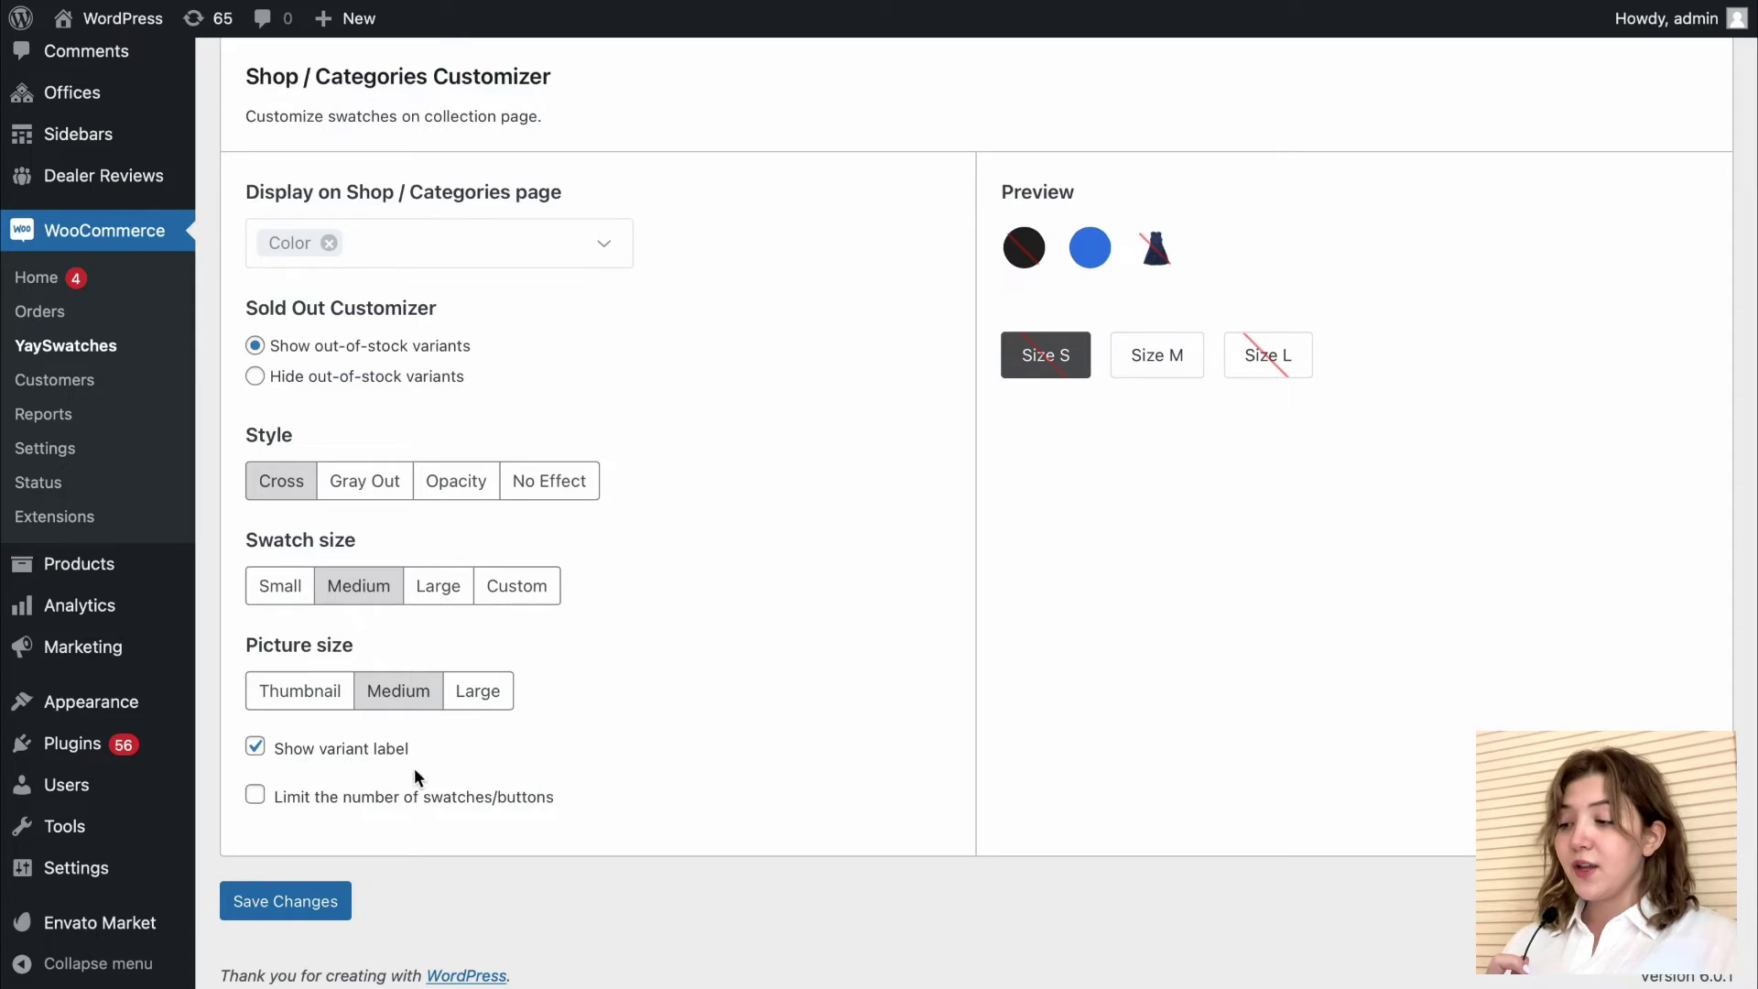
# Step: Check the options for limiting the number of swatches/buttons, turn the limit back off, and save the plugin settings
pyautogui.click(397, 800)
pyautogui.scroll(-5, 414, 815)
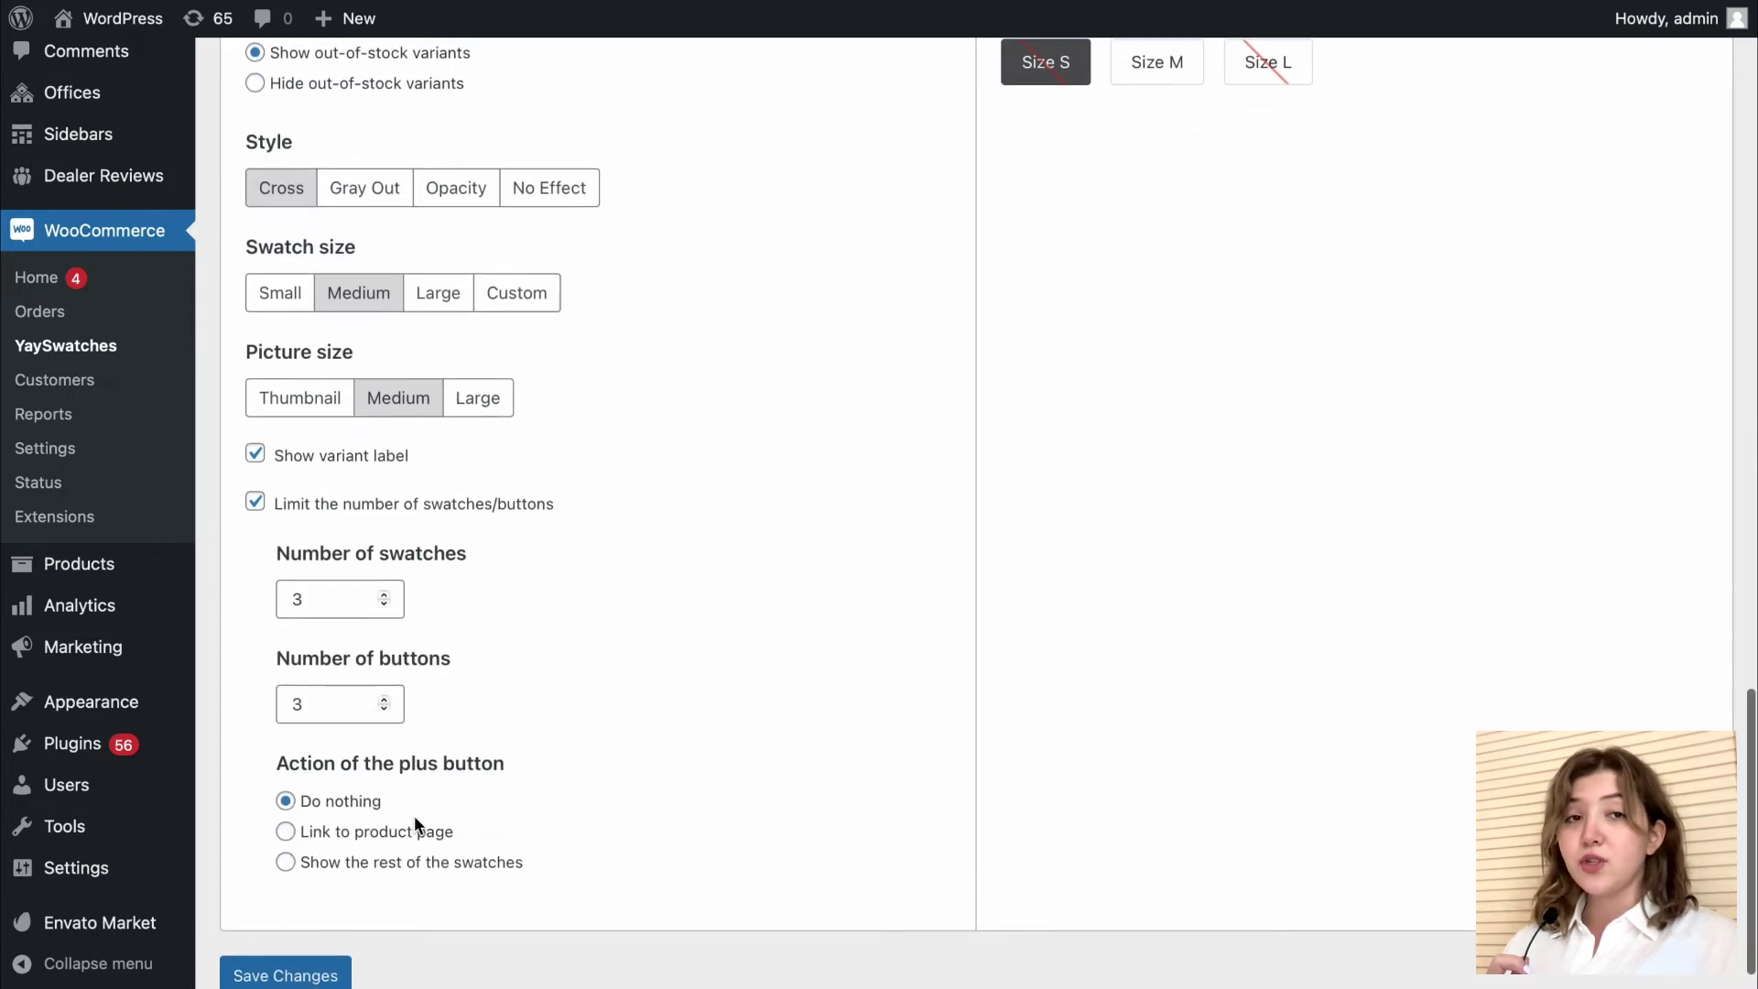
pyautogui.click(368, 470)
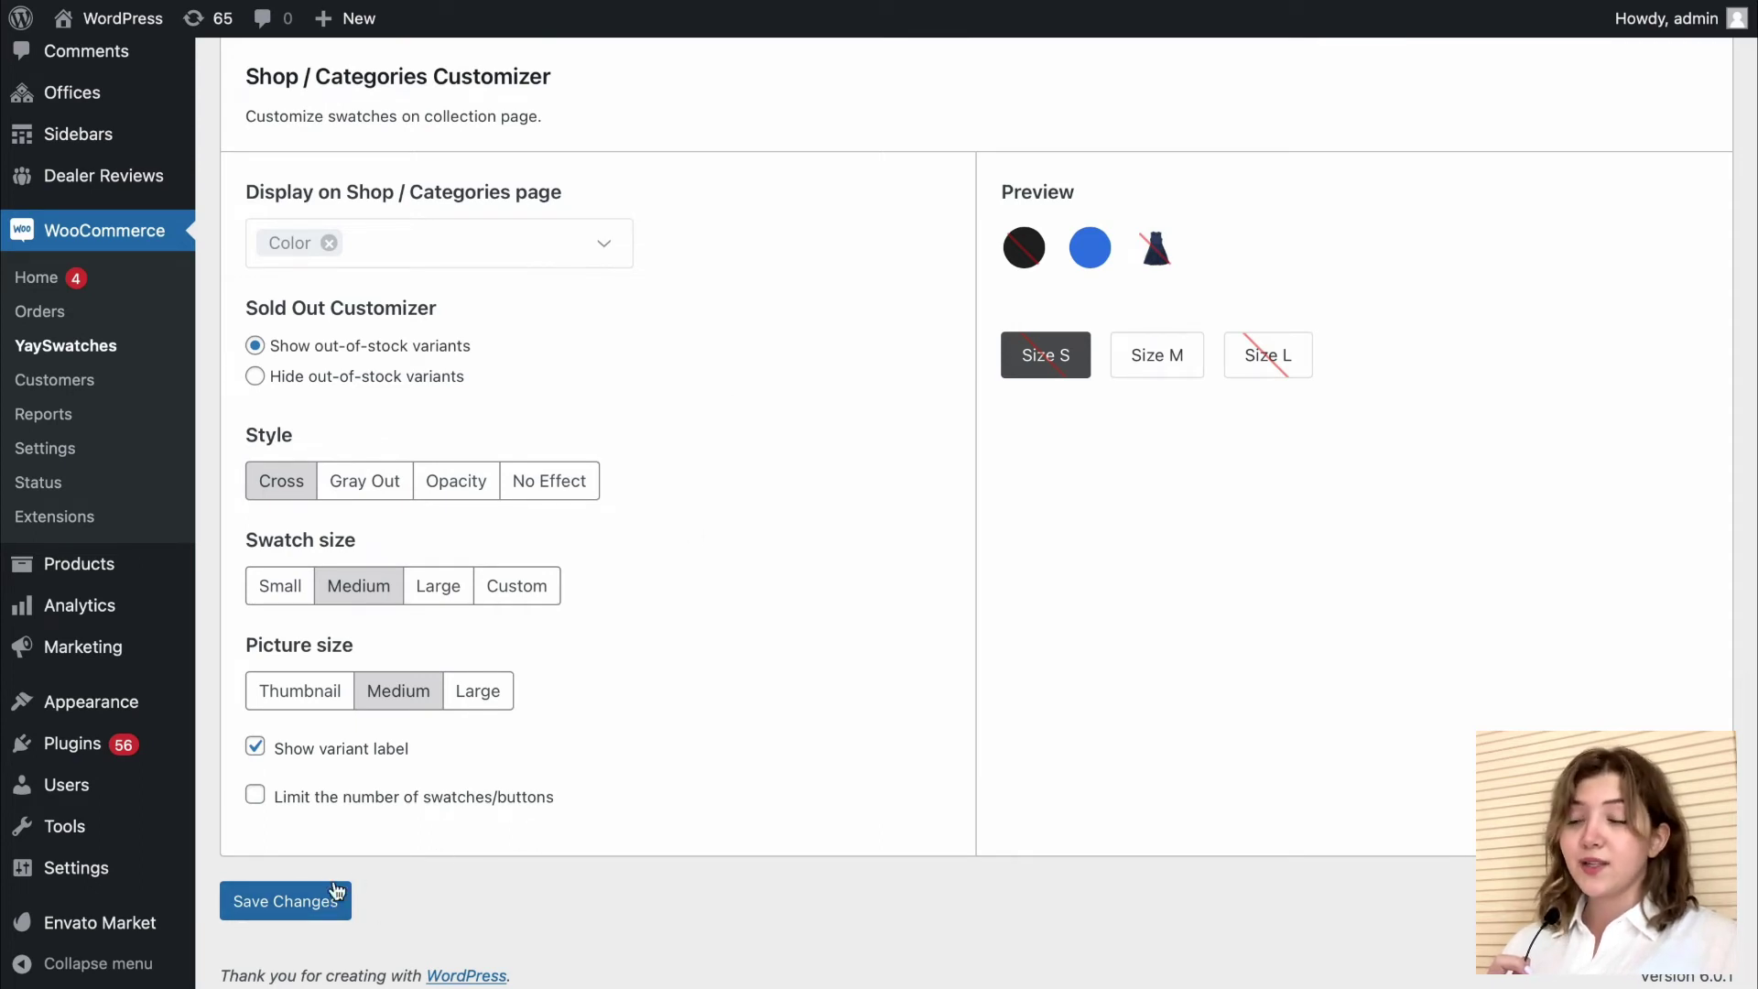
pyautogui.click(327, 902)
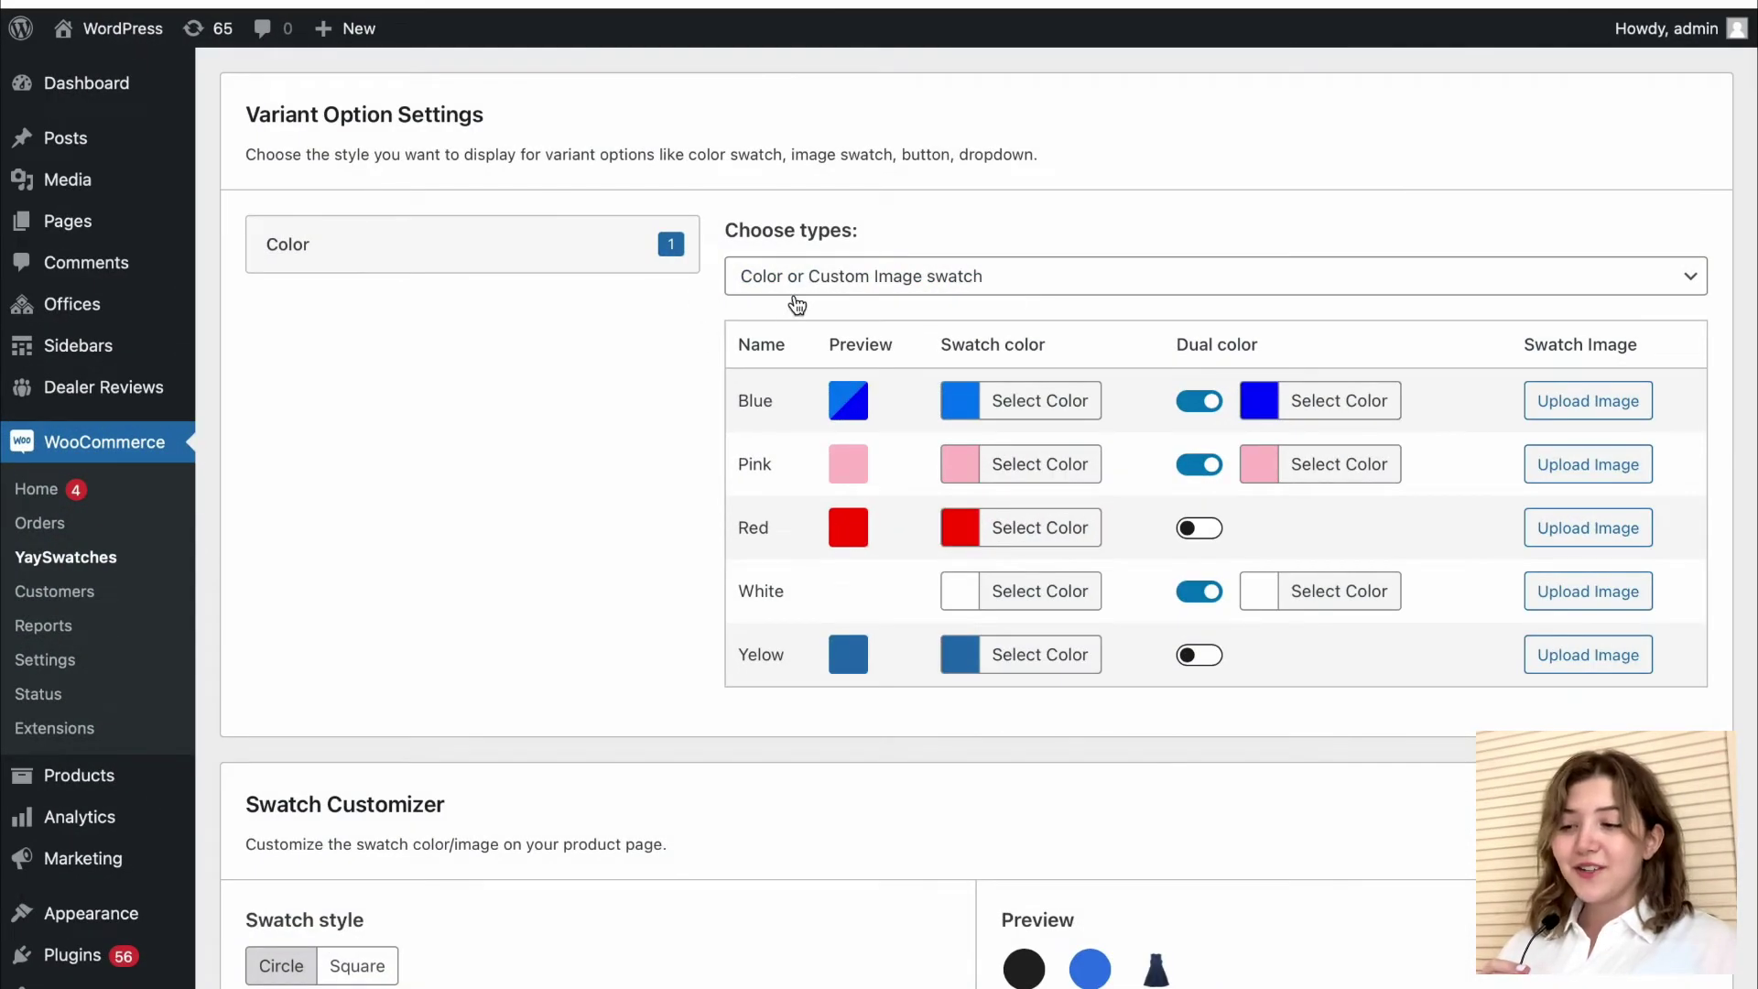
# Step: Try the Dropdown List type for the Color attribute and restore Color or Custom Image swatch
pyautogui.click(803, 274)
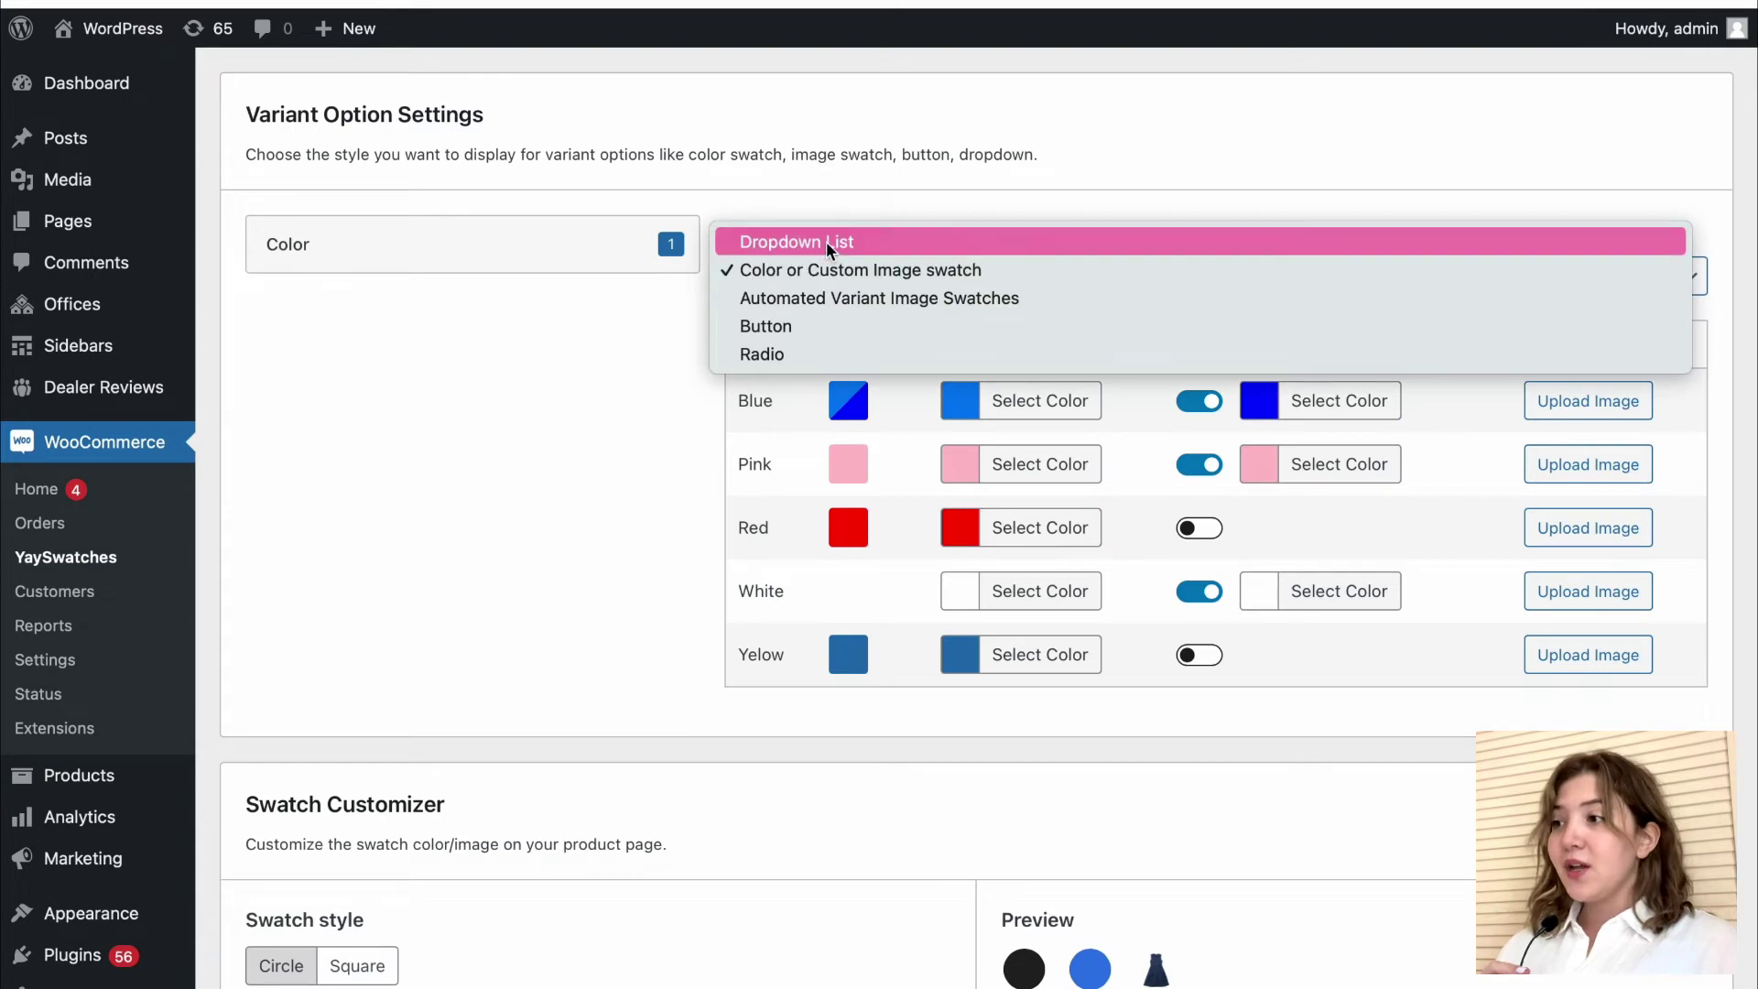
pyautogui.click(833, 241)
pyautogui.click(830, 285)
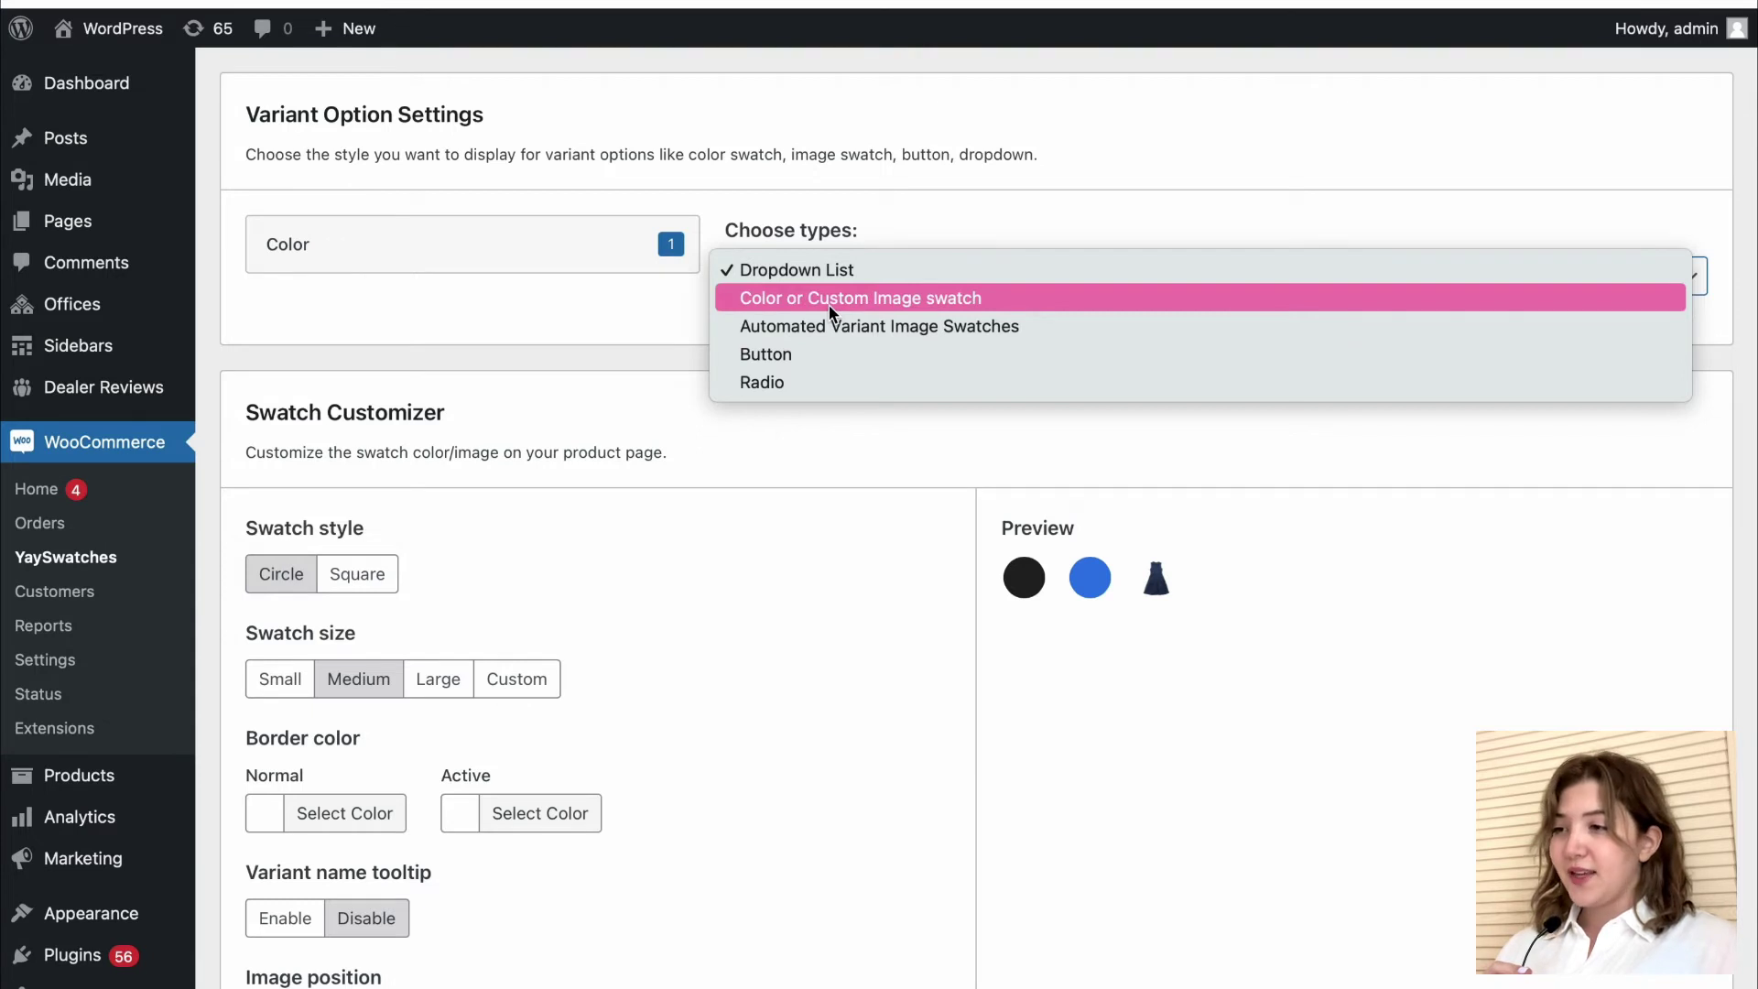
pyautogui.click(833, 302)
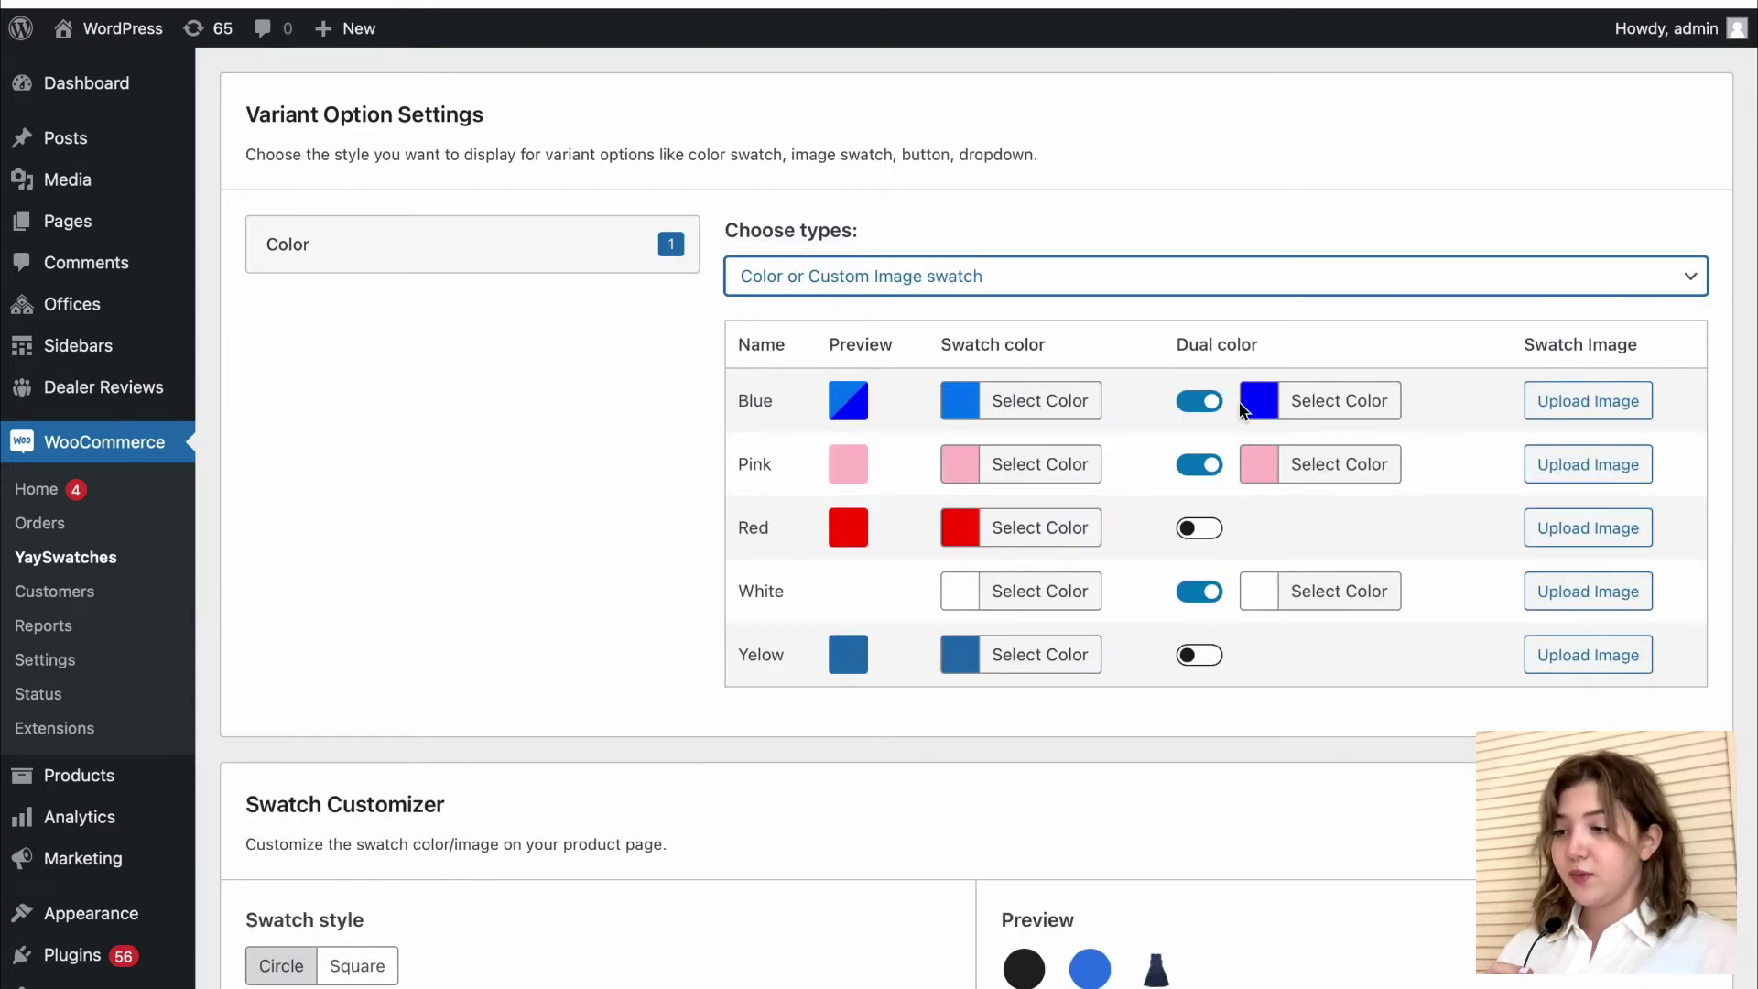
# Step: Try #007fff as the dual color of the Blue variant
pyautogui.click(1245, 403)
pyautogui.moveTo(1395, 505)
pyautogui.mouseDown()
pyautogui.moveTo(1377, 521)
pyautogui.moveTo(1377, 506)
pyautogui.mouseUp()
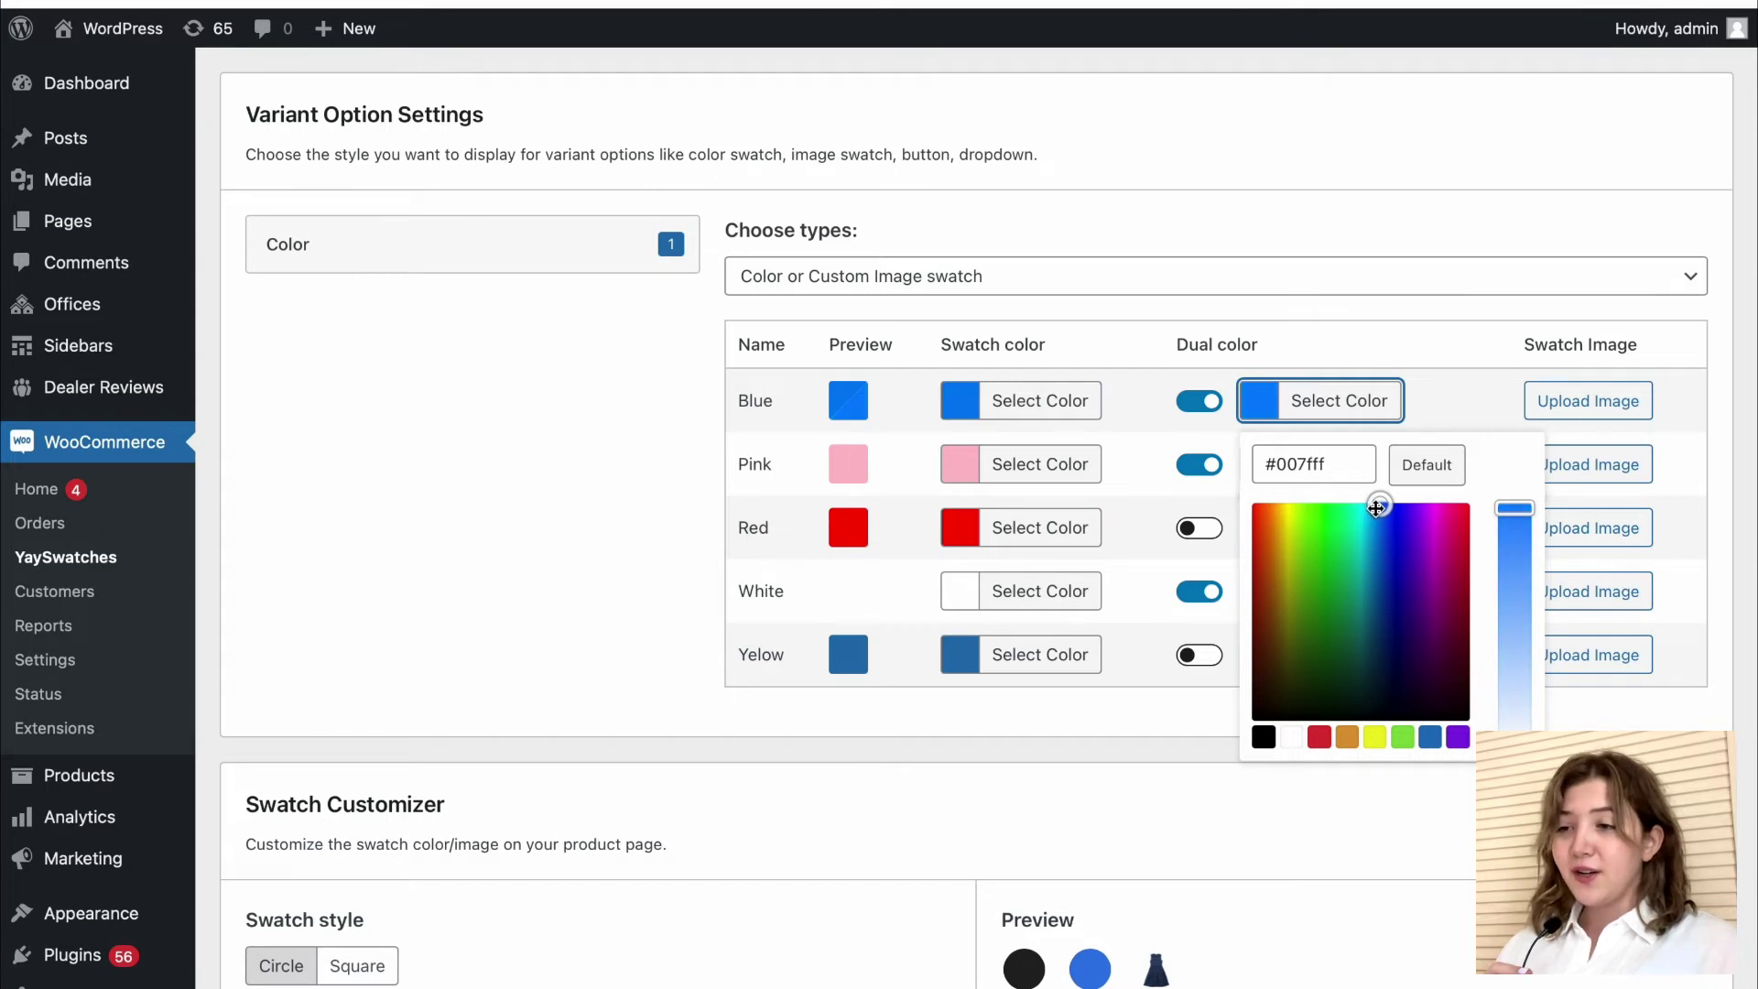
pyautogui.moveTo(1376, 510); pyautogui.dragTo(1377, 506)
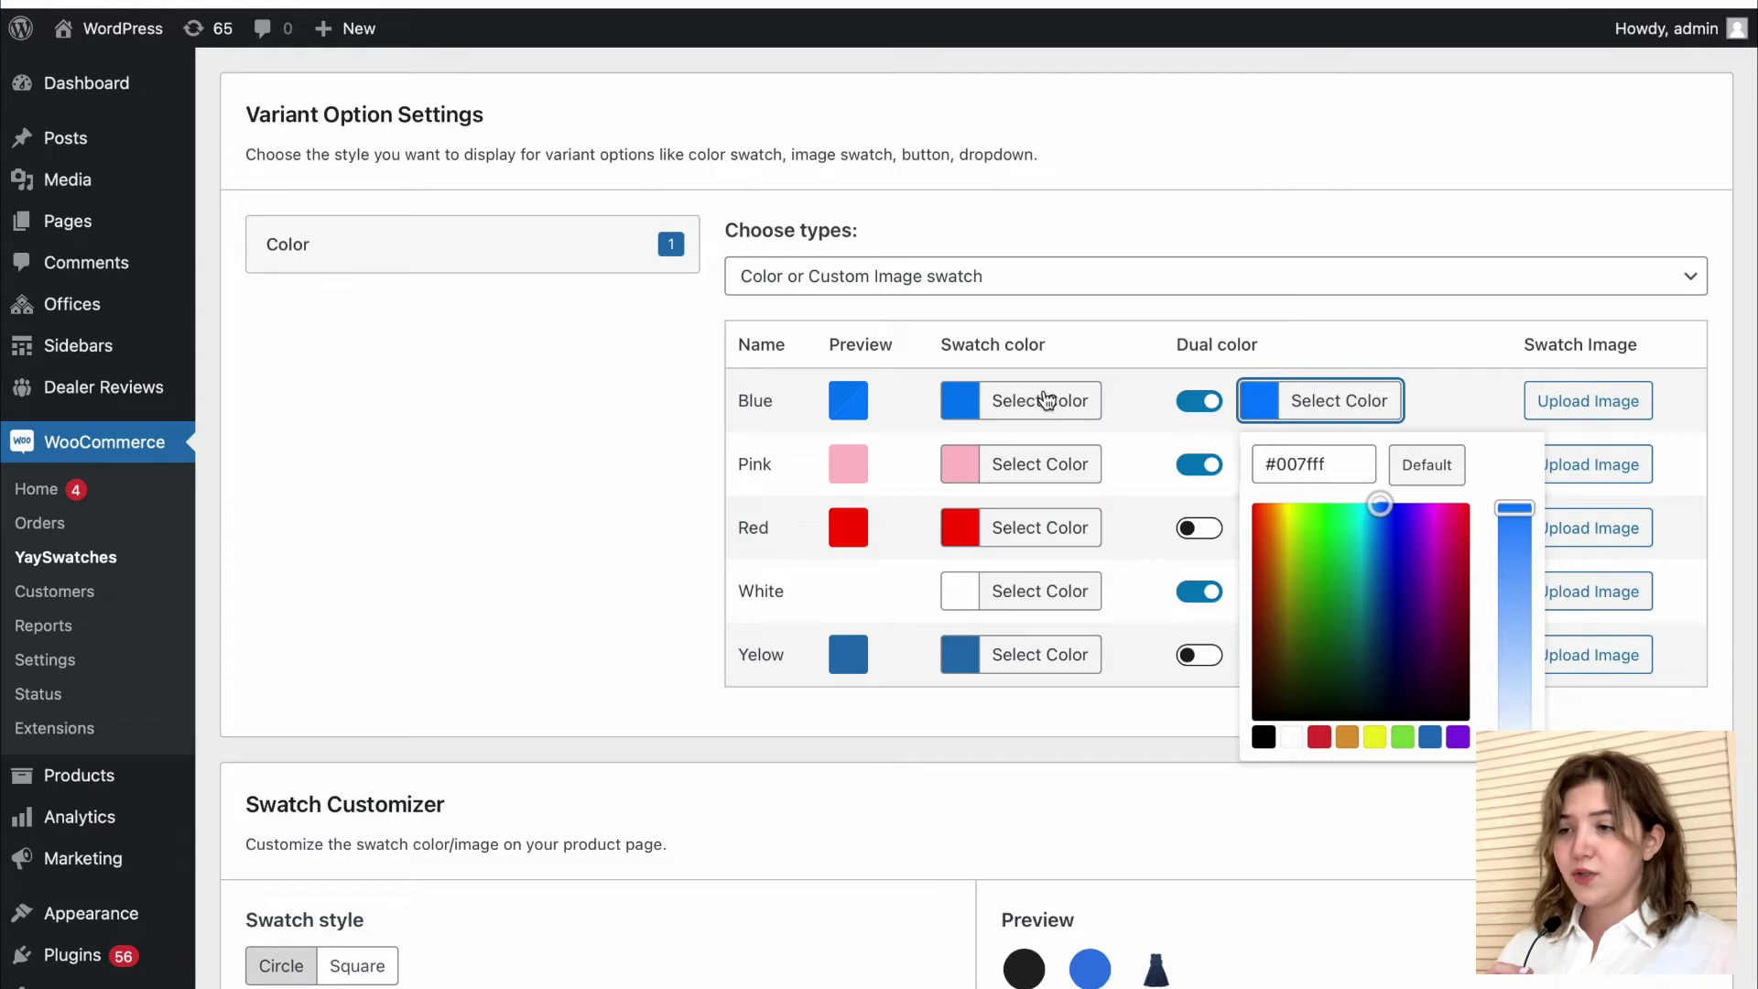
# Step: Match the Blue variant's dual color to its swatch color by setting it to #007df2
pyautogui.click(1046, 400)
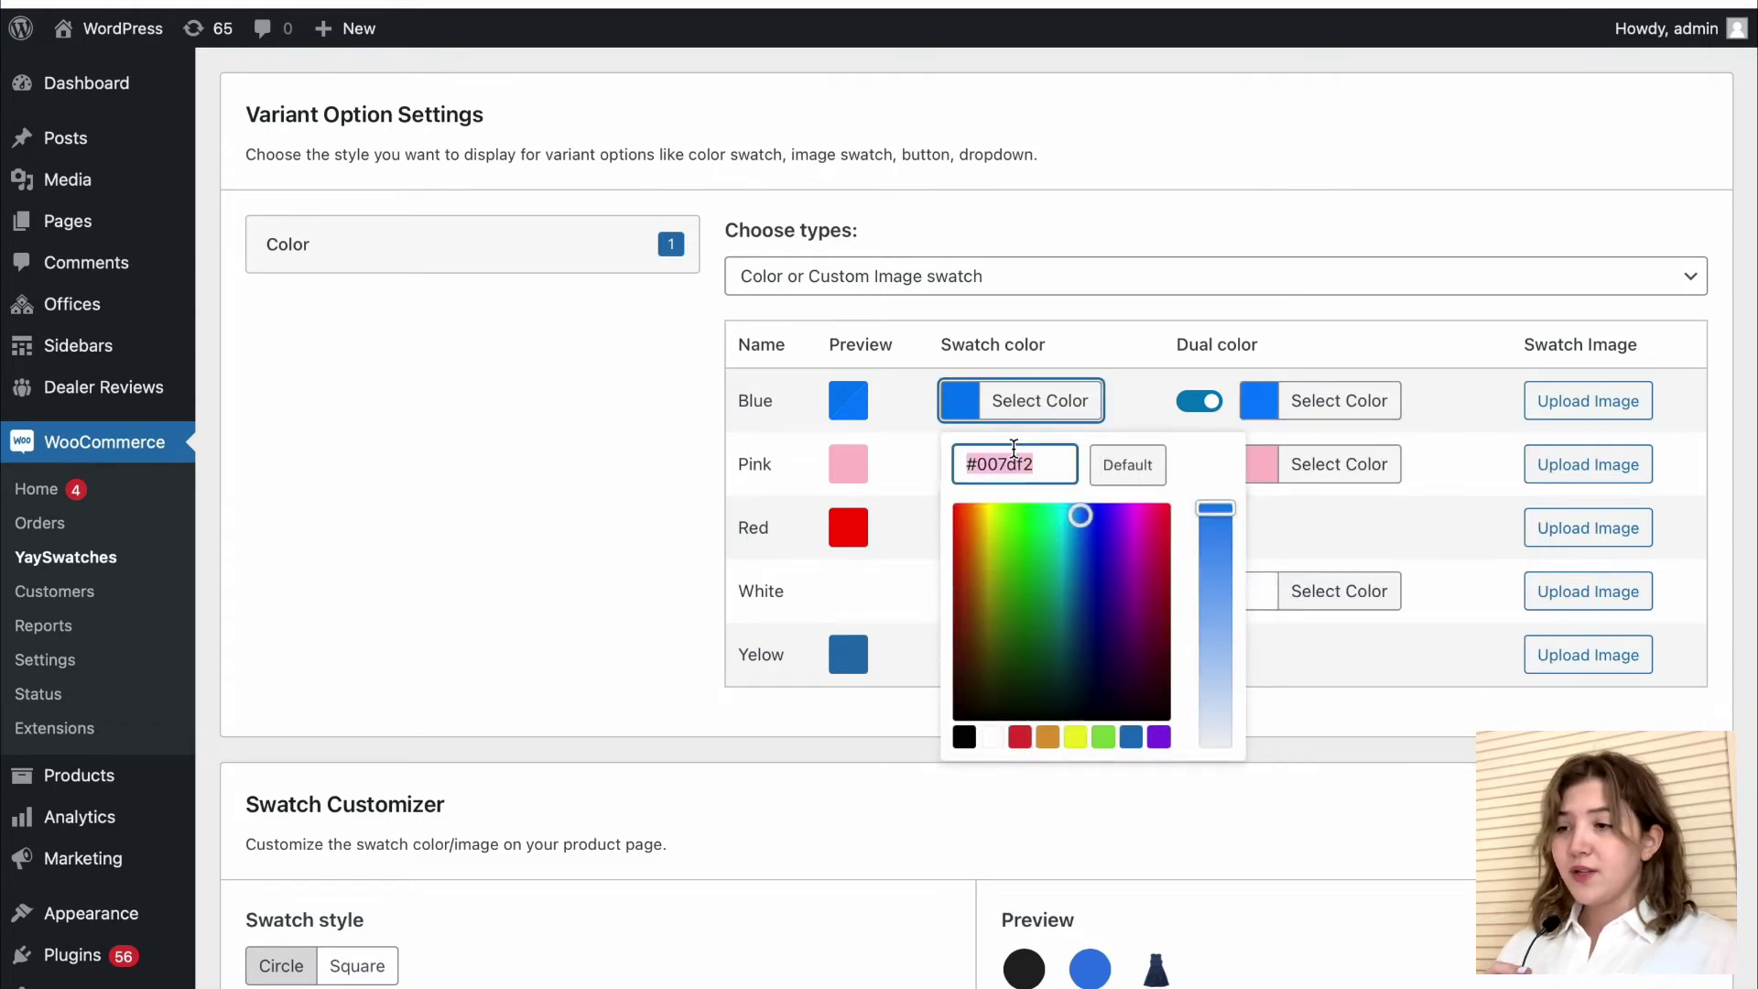
pyautogui.click(1334, 408)
pyautogui.click(1349, 450)
pyautogui.press('BackSpace')
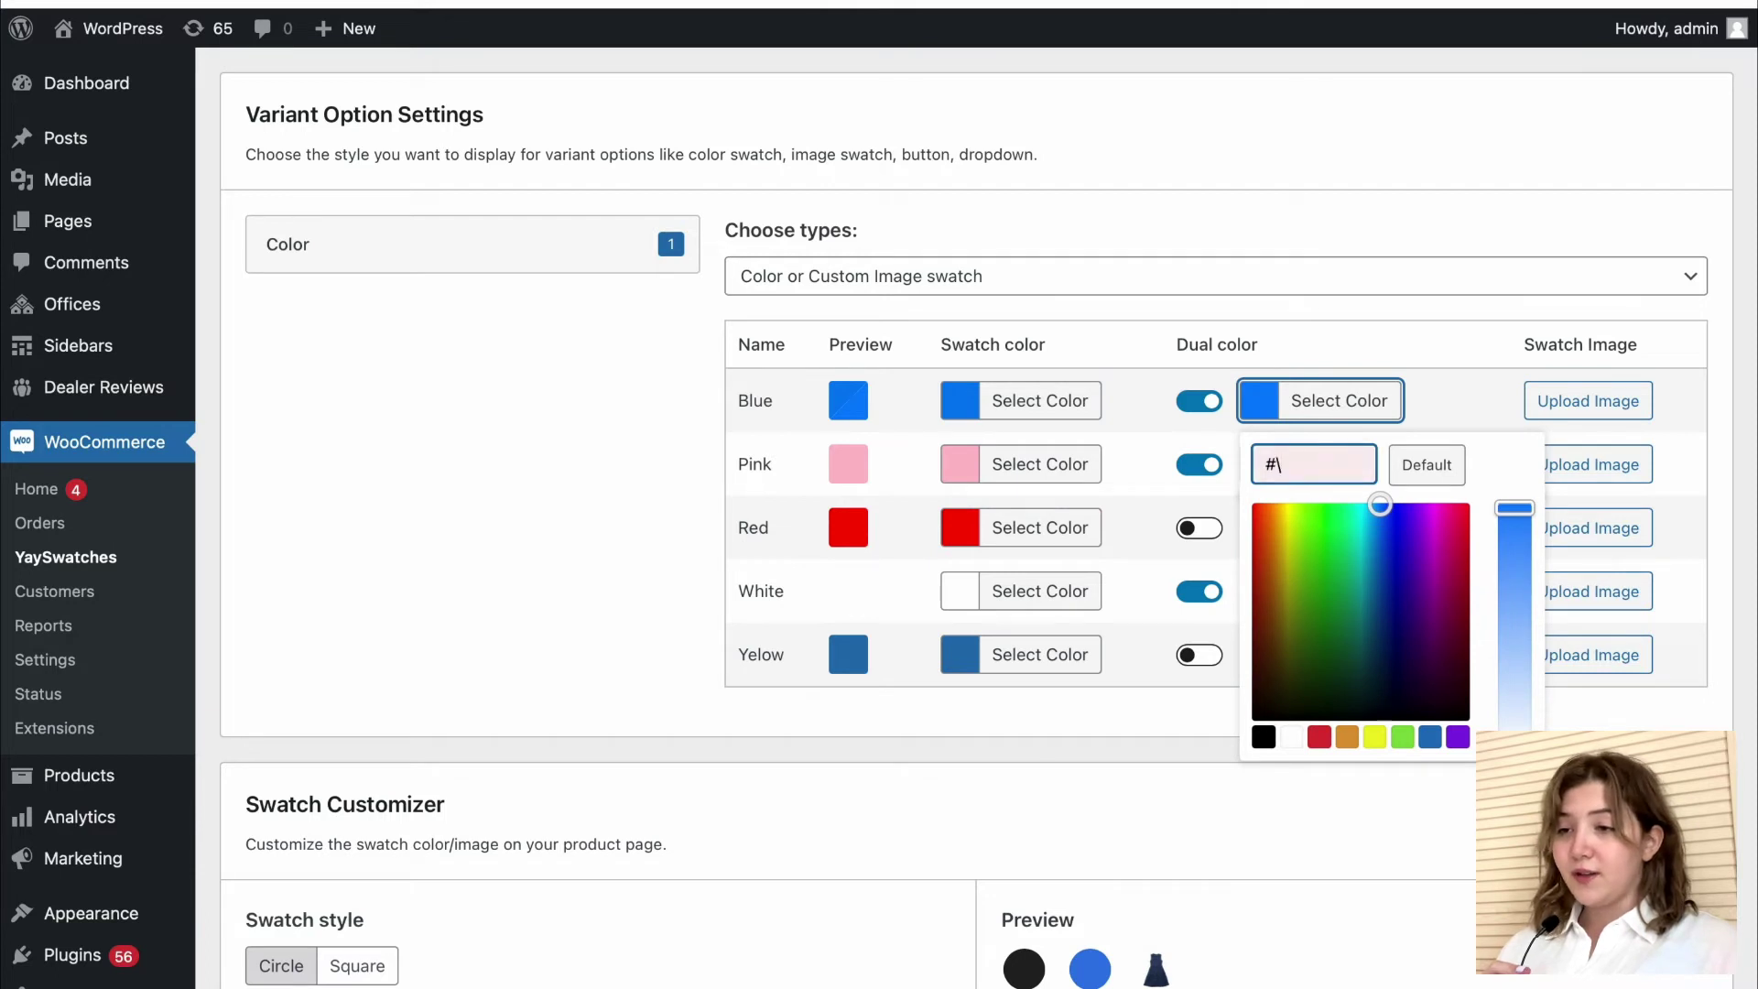
pyautogui.press('BackSpace')
pyautogui.write('#007df2')
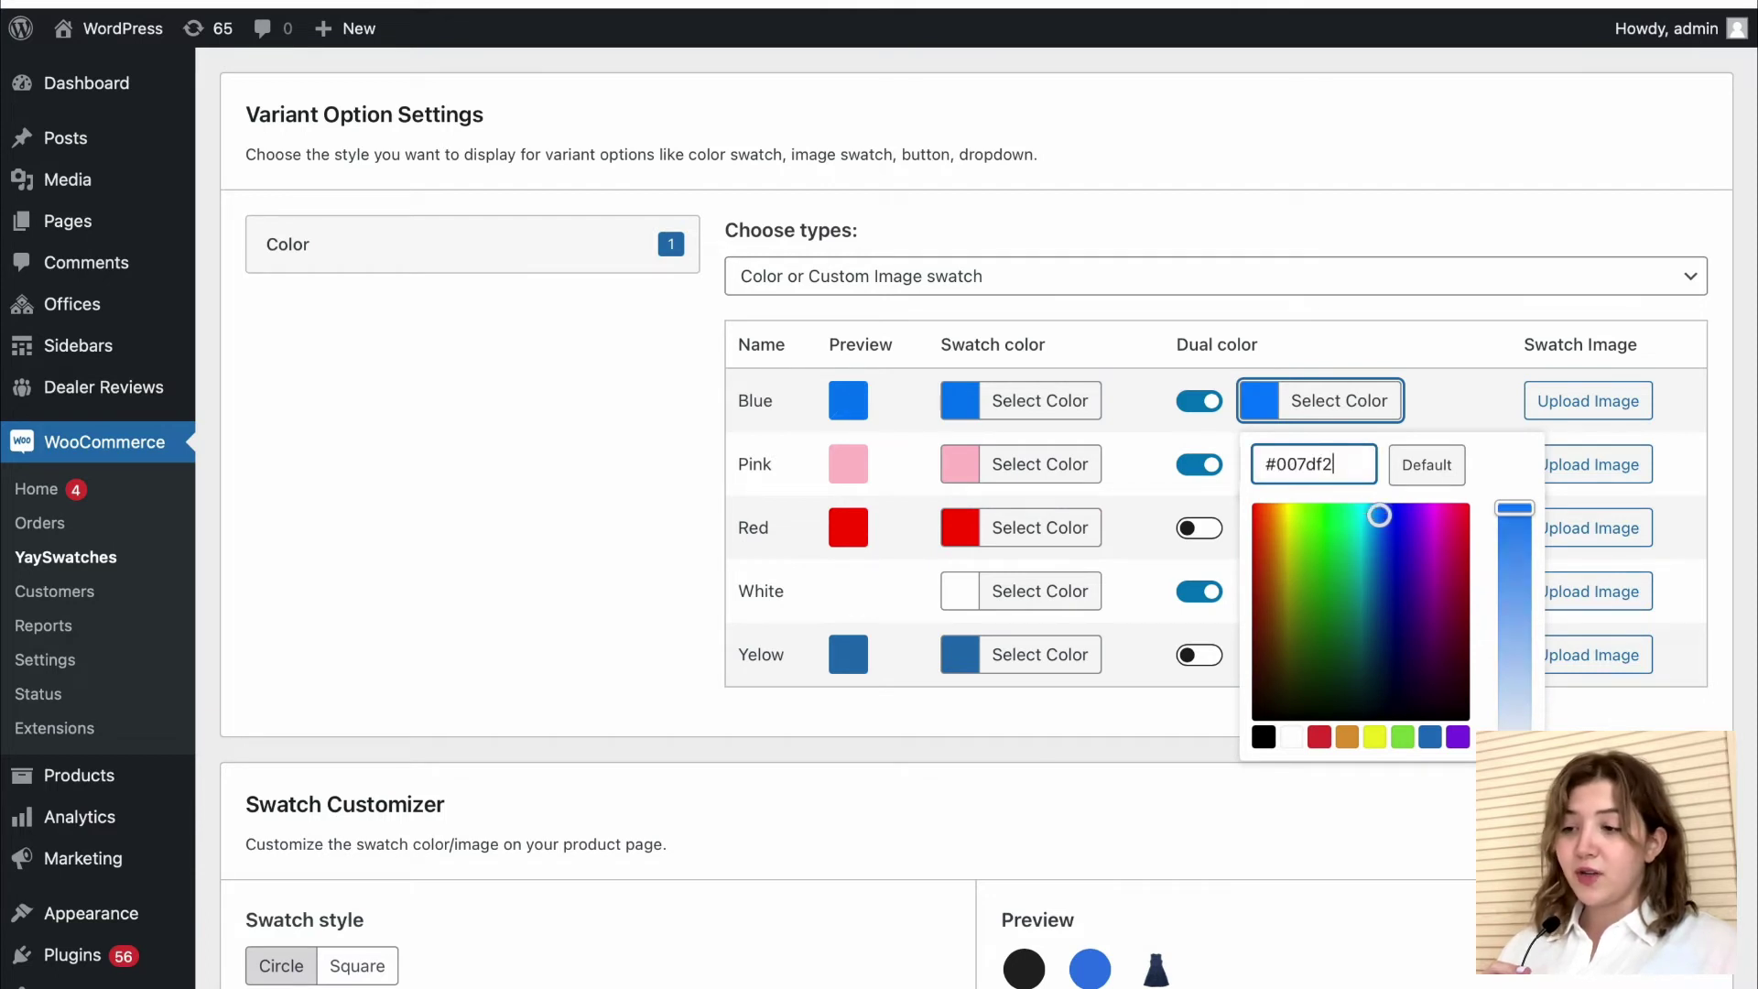
pyautogui.click(1461, 425)
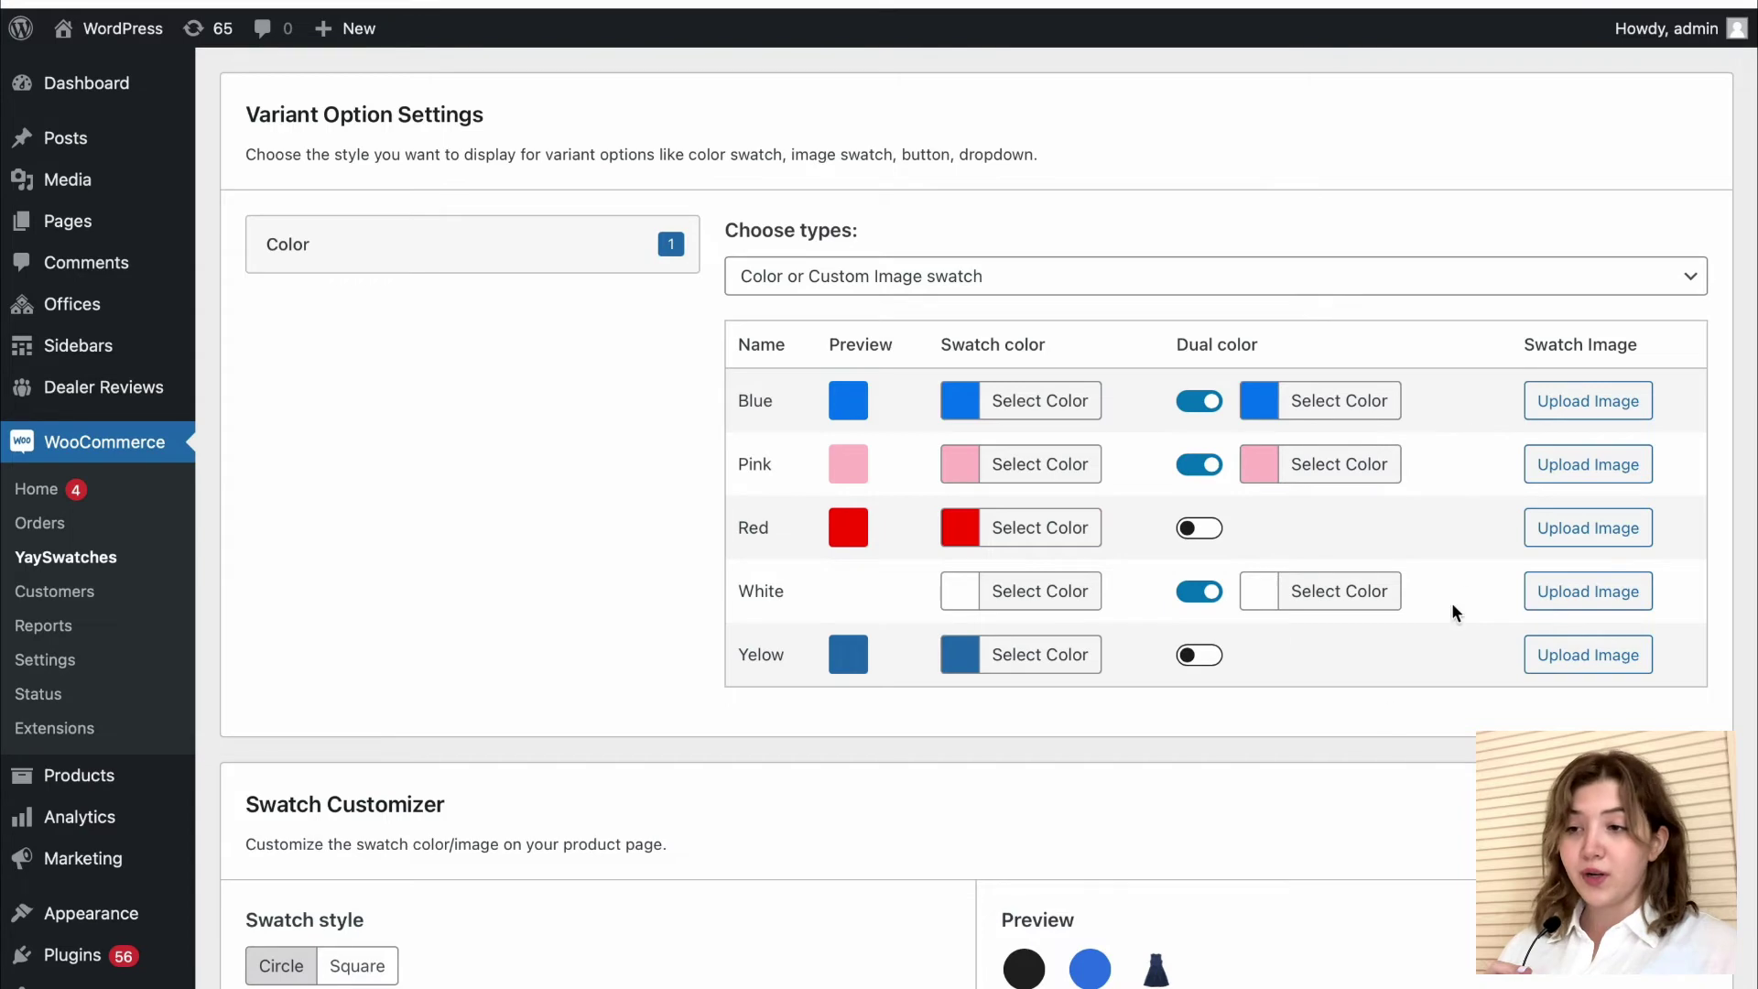
# Step: Save the swatch settings and open the list of all store products
pyautogui.scroll(-15, 1299, 800)
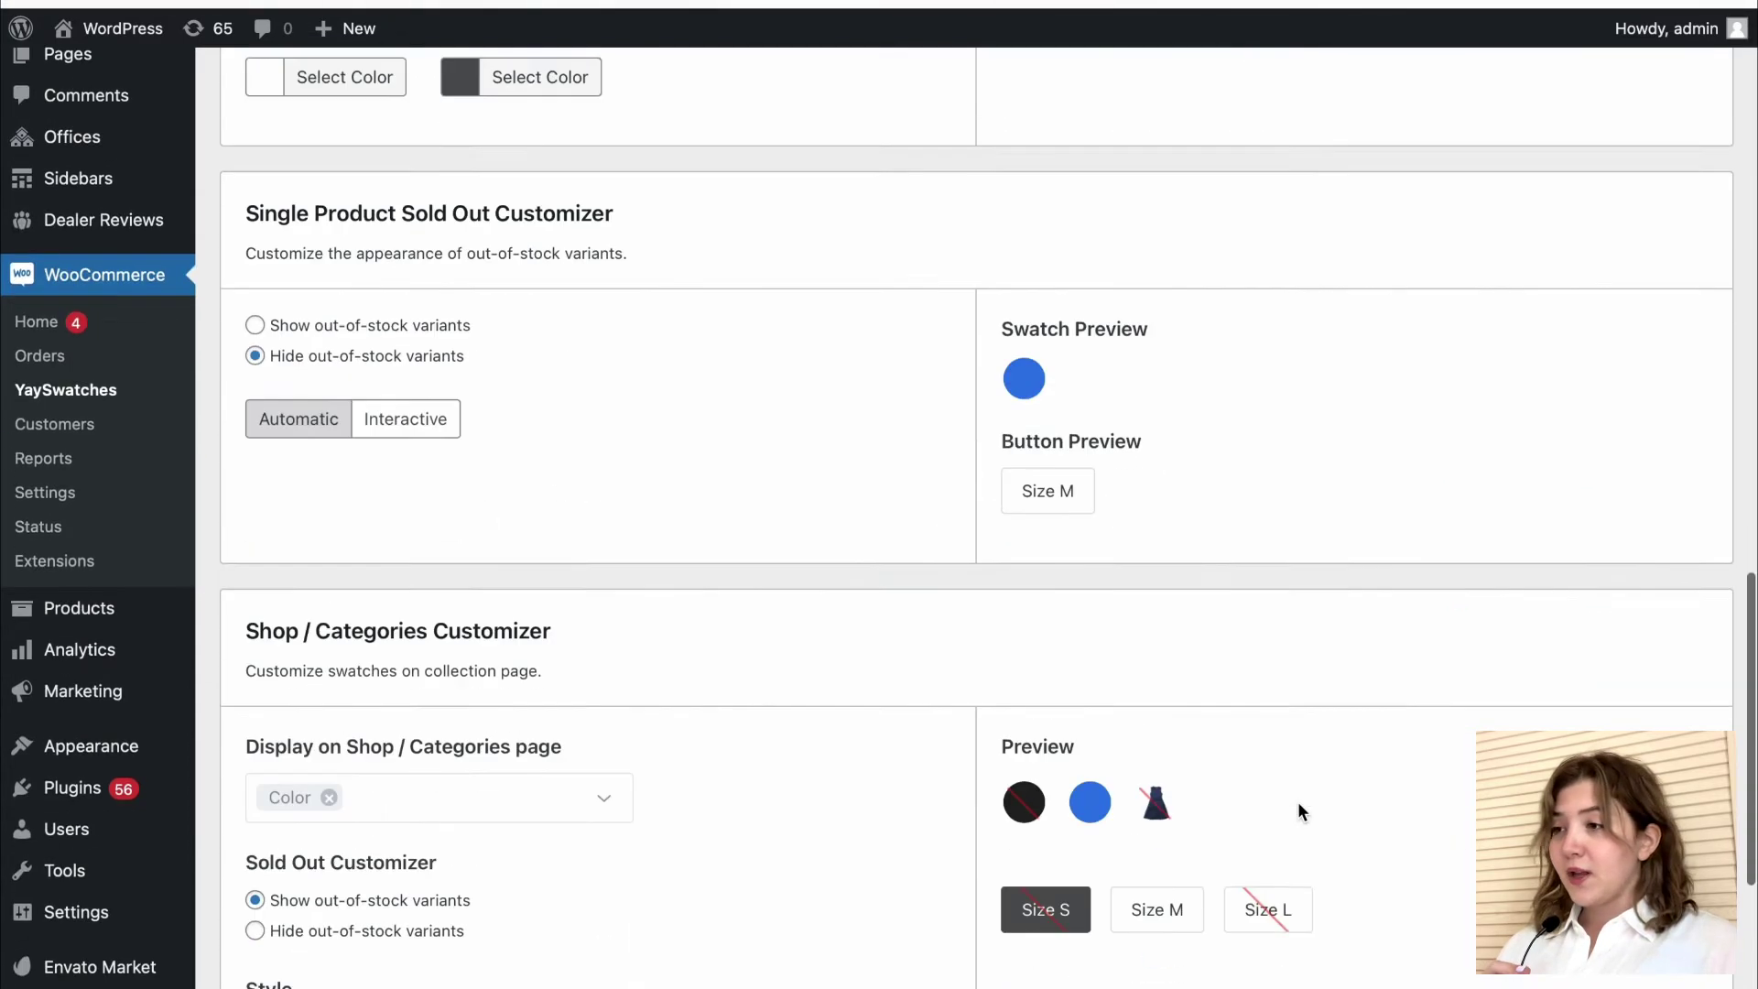
pyautogui.scroll(-3, 778, 803)
pyautogui.click(236, 945)
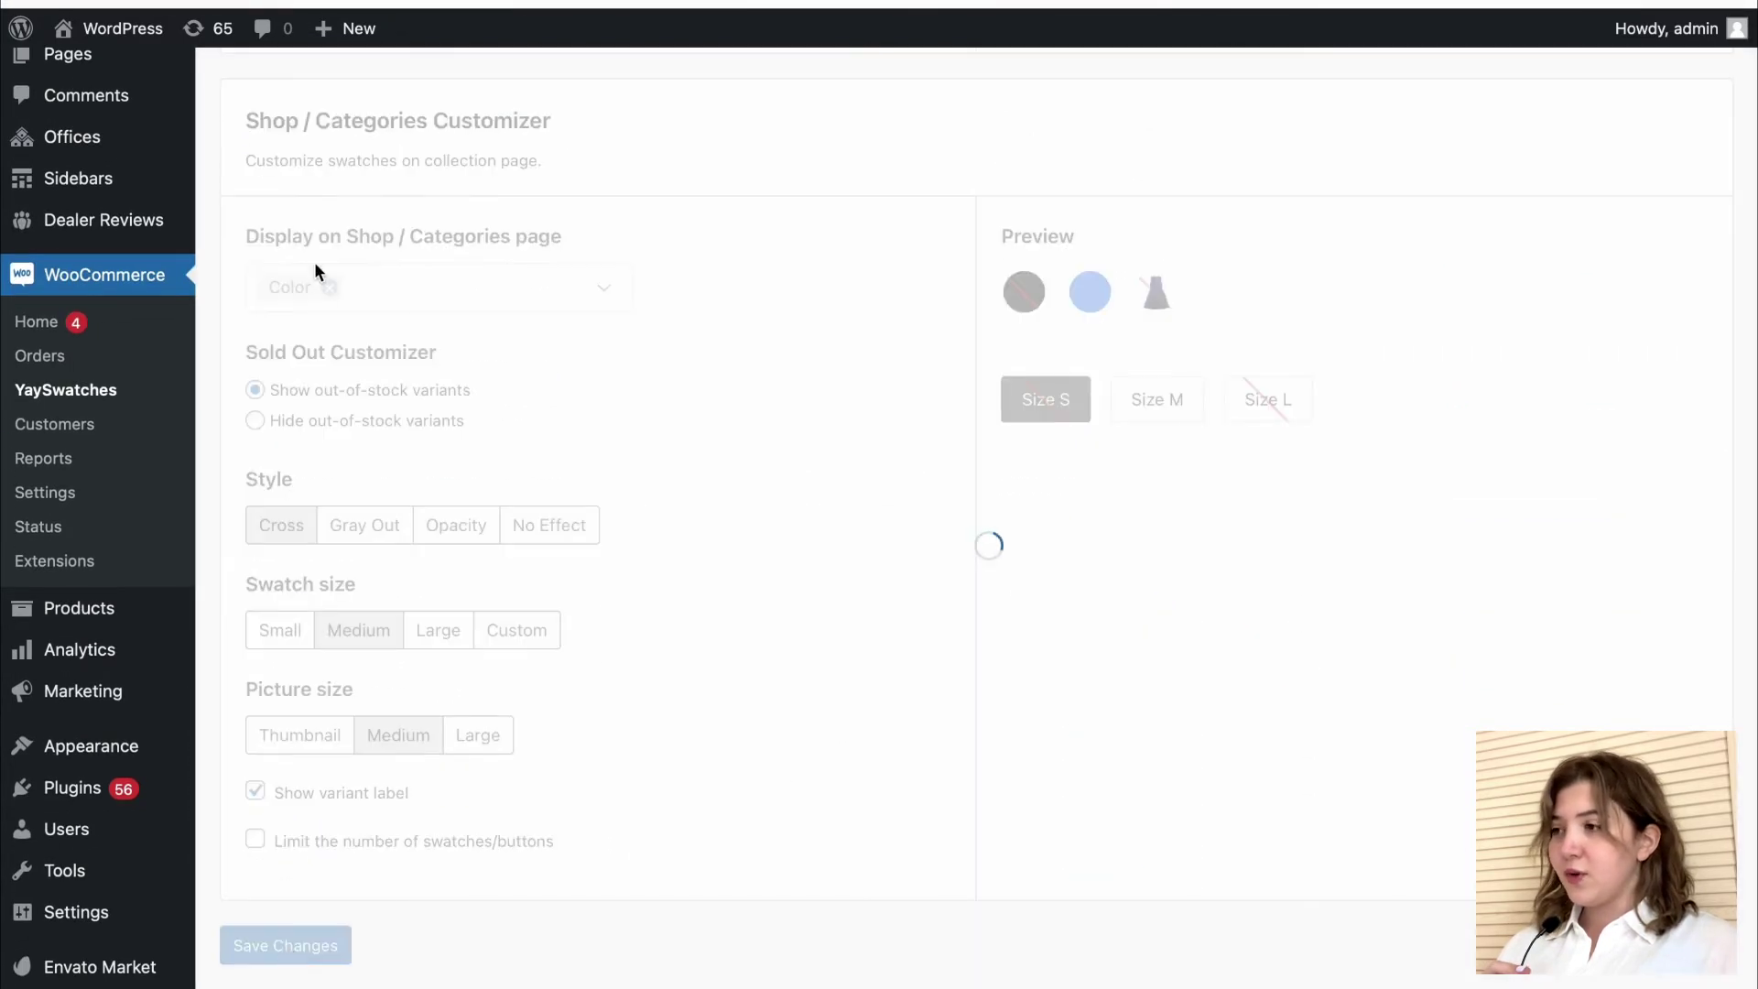
pyautogui.moveTo(153, 626)
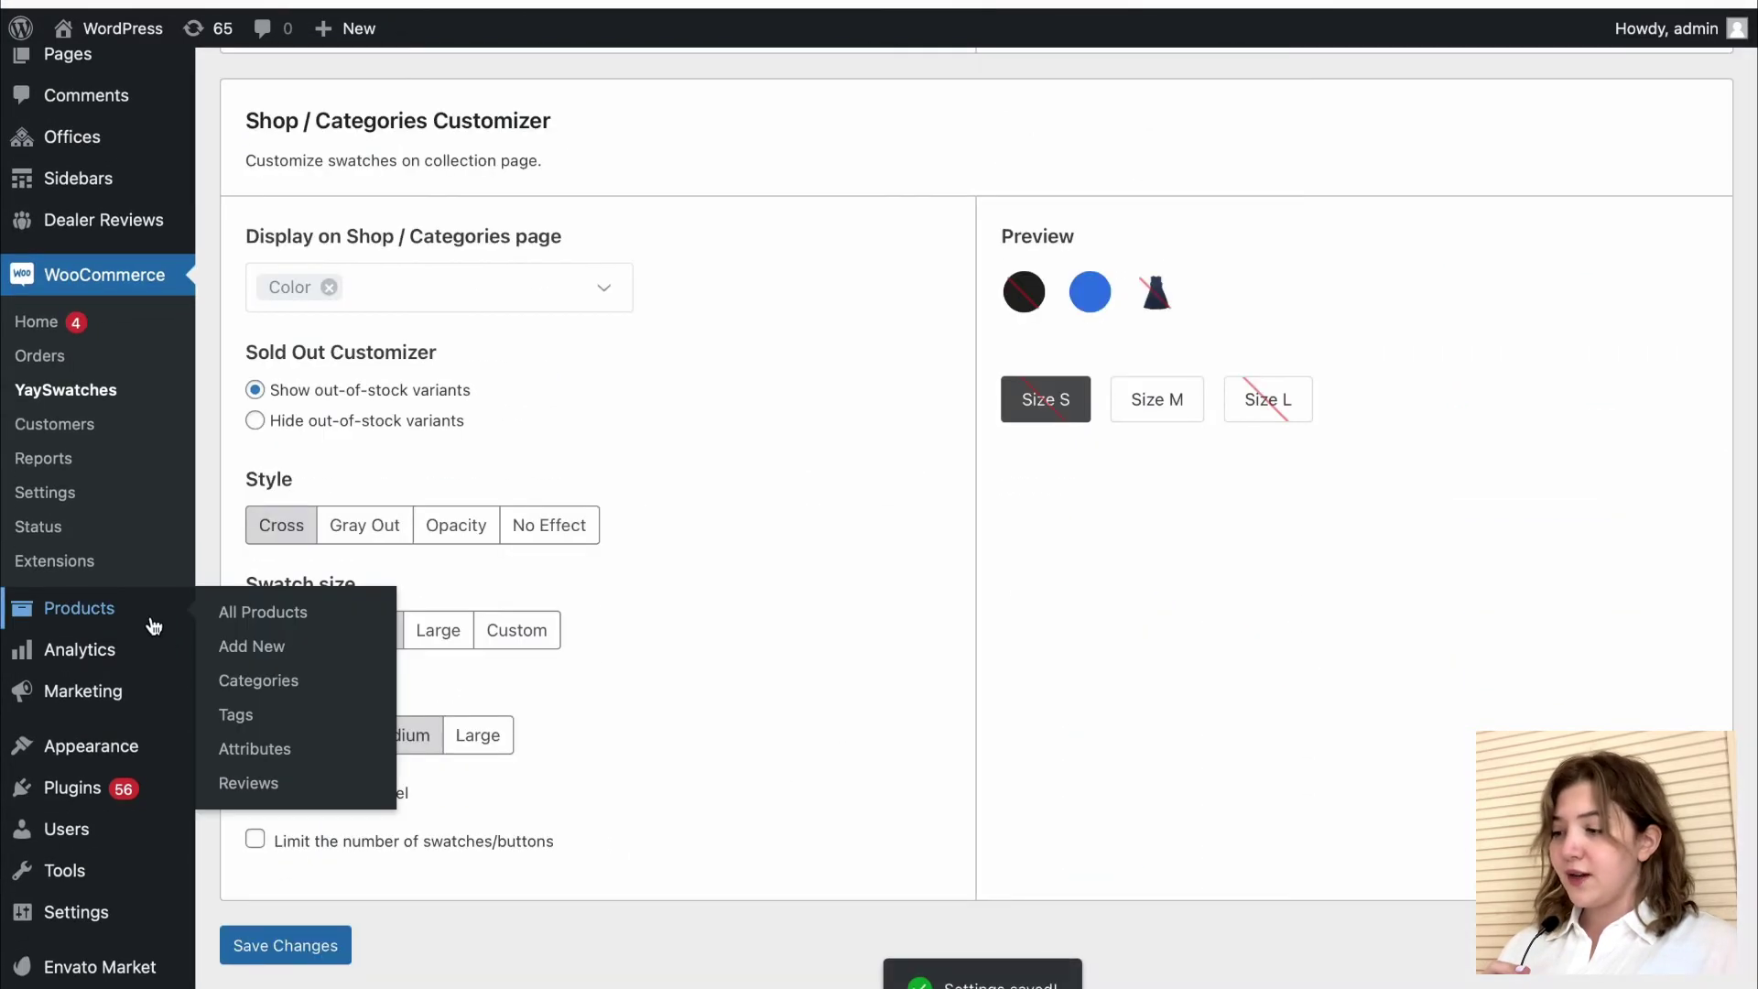
pyautogui.click(226, 622)
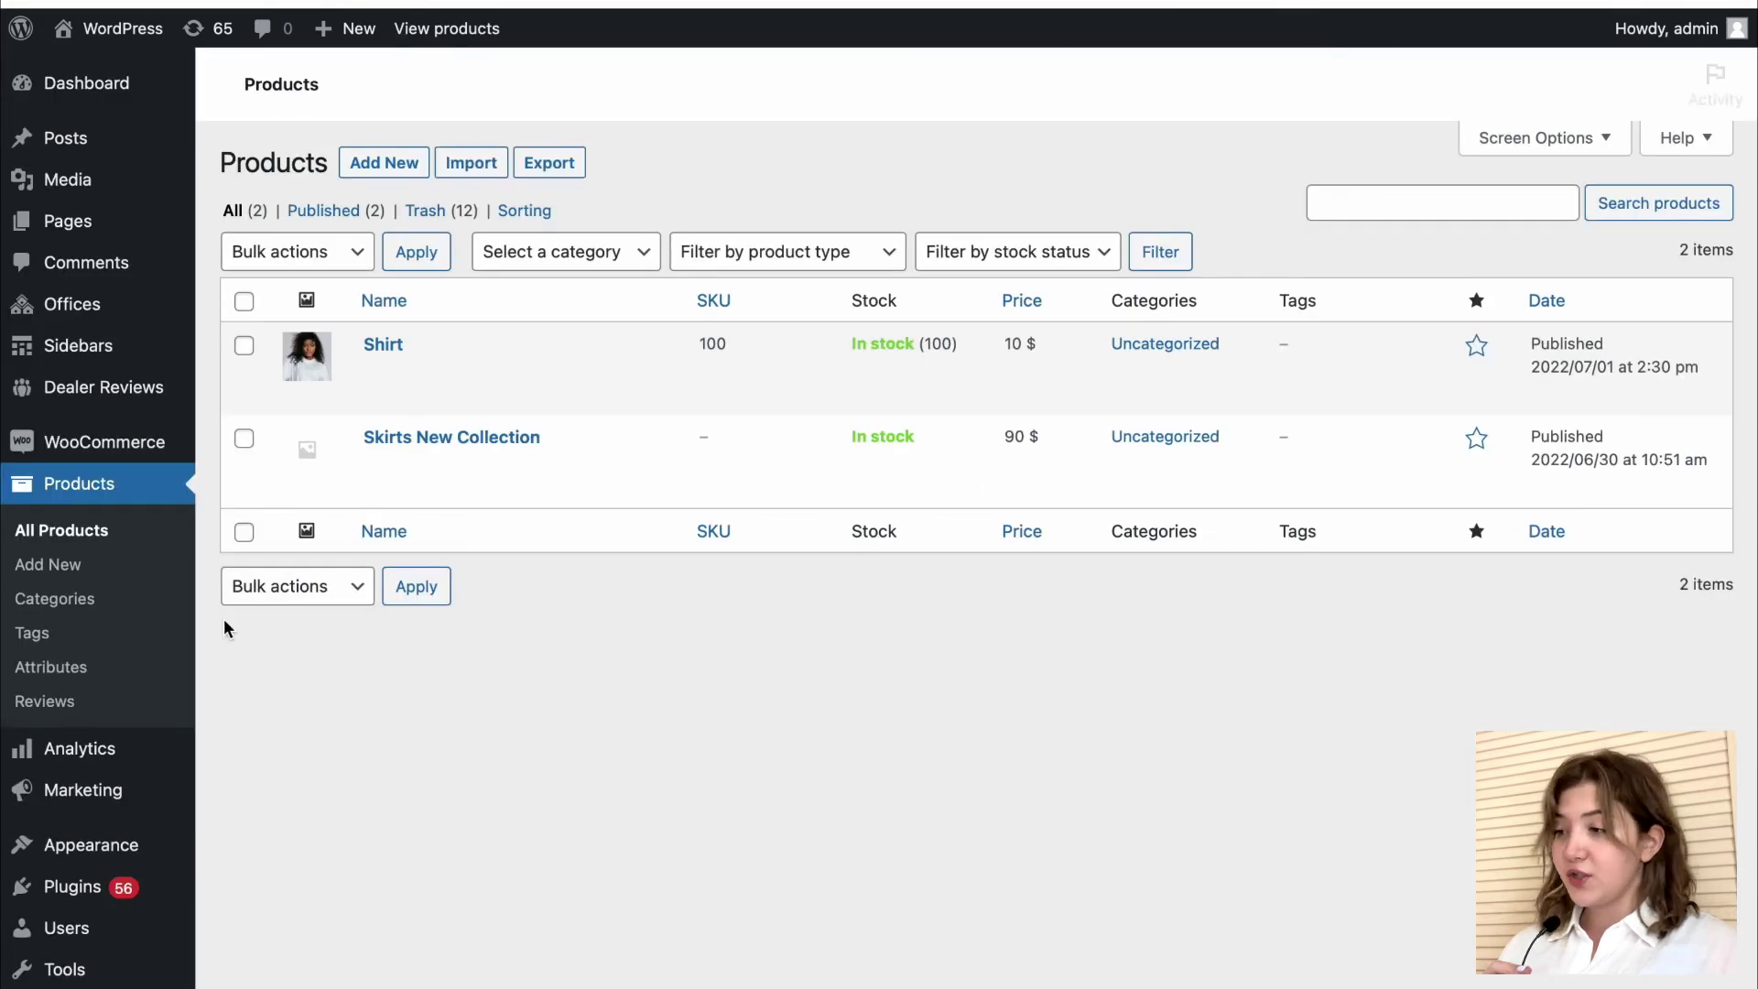
# Step: Open the Shirt product for editing and check its product type options, keeping Variable product
pyautogui.click(382, 348)
pyautogui.scroll(-6, 686, 553)
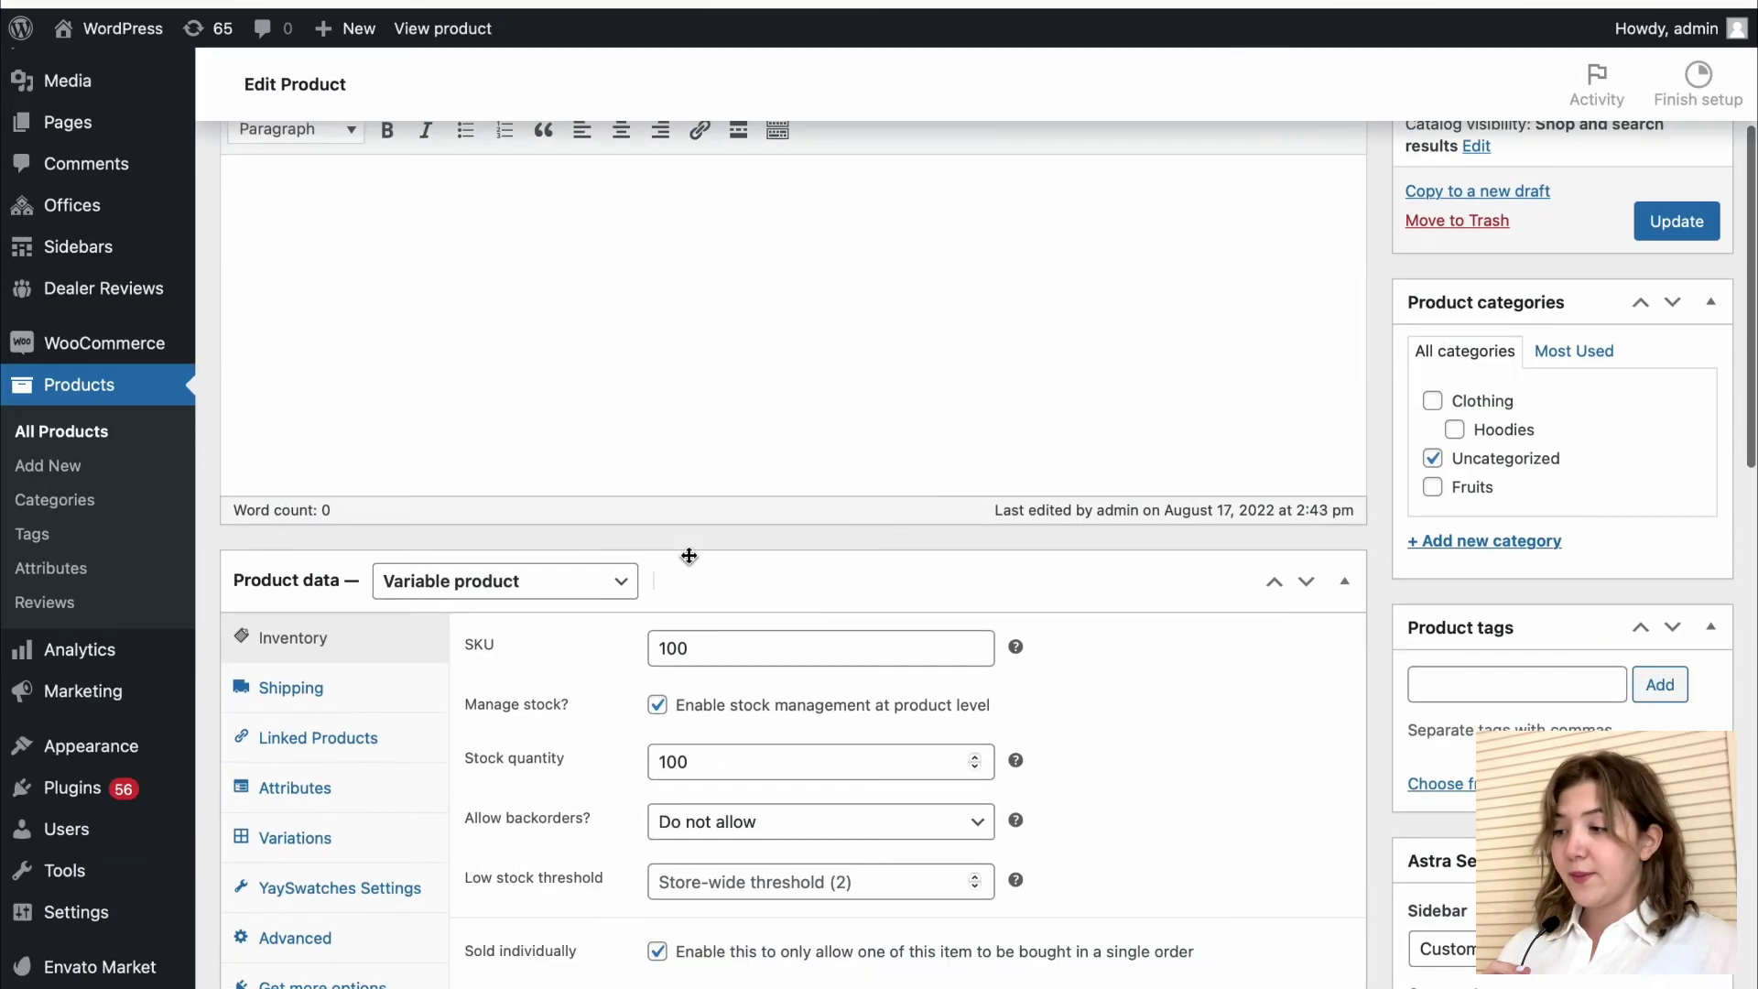
pyautogui.click(569, 388)
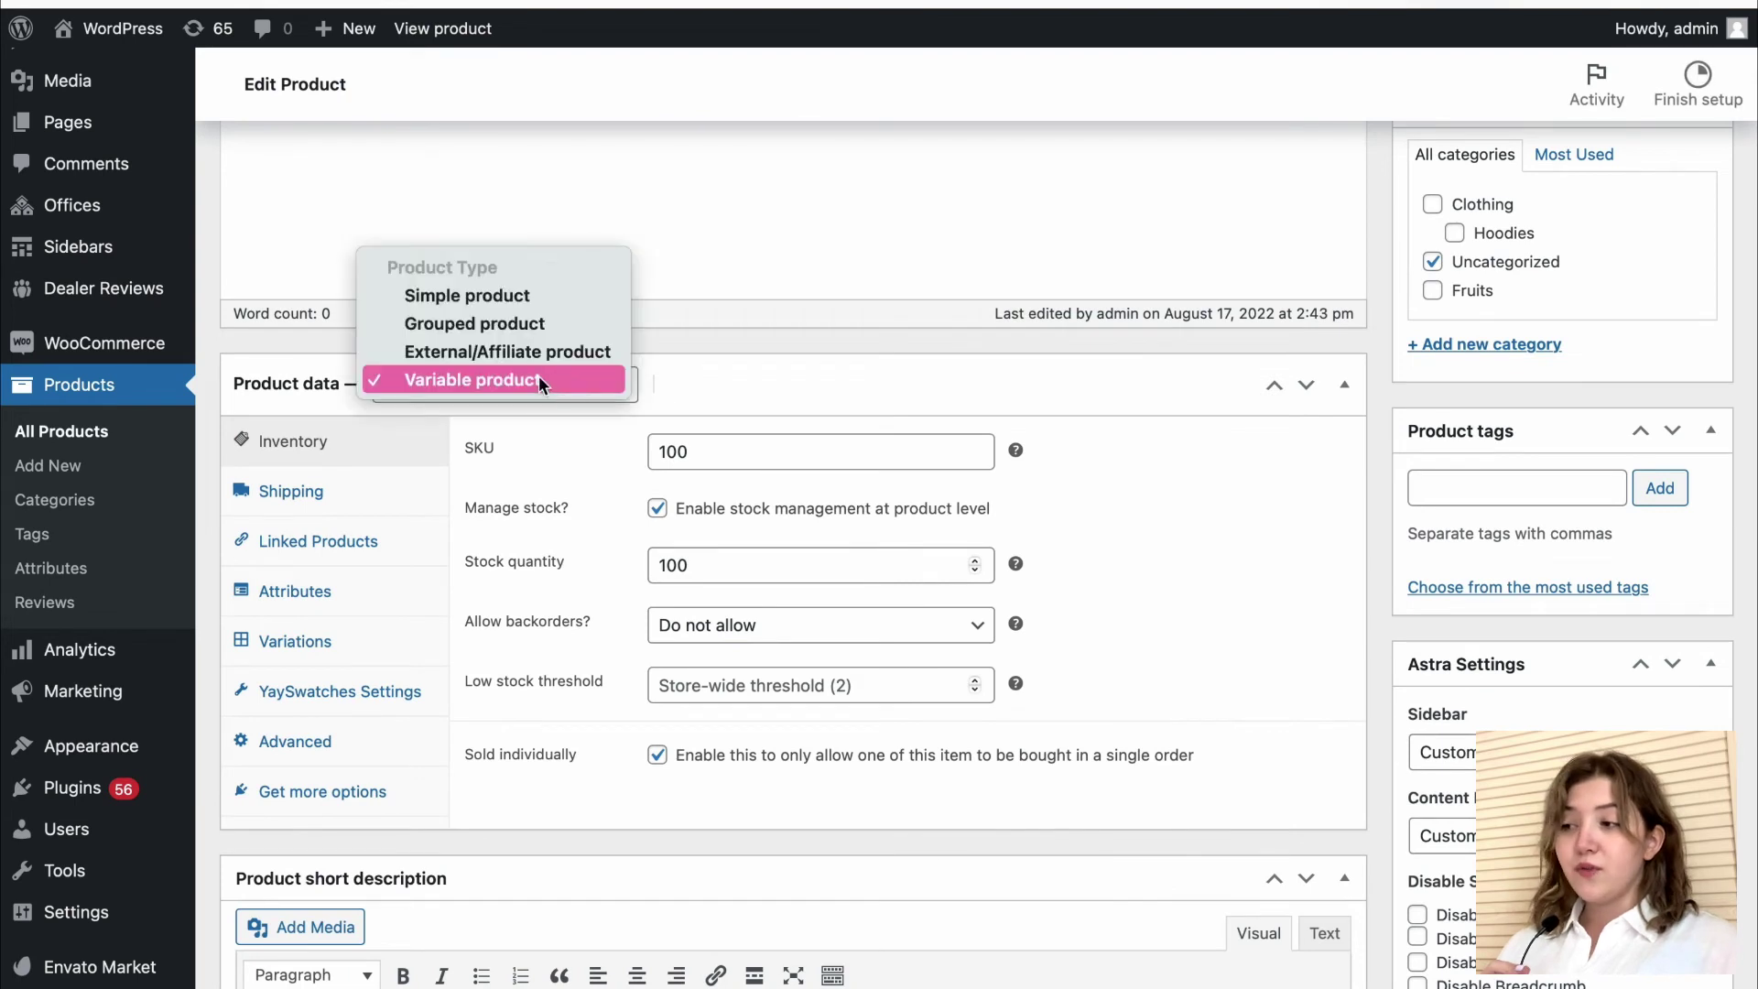
pyautogui.click(704, 424)
# Step: Show the Shirt product's attributes and expand Color and Sizes to review their values and variation options
pyautogui.click(428, 601)
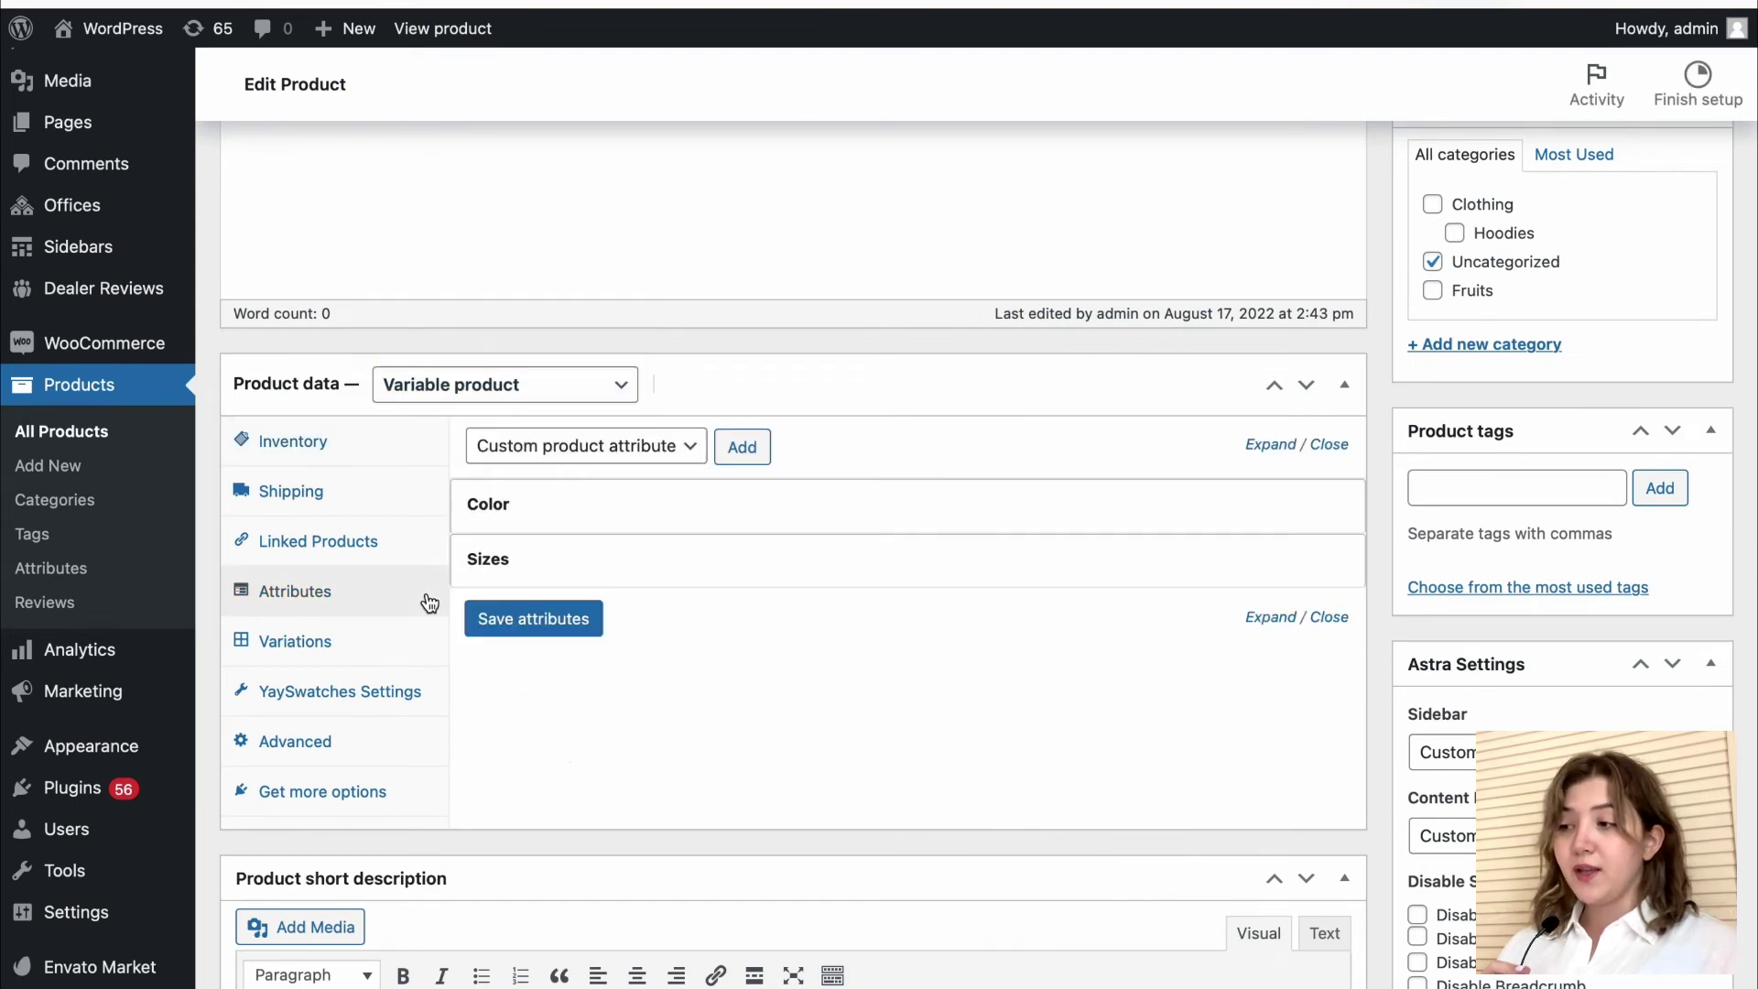
pyautogui.click(639, 517)
pyautogui.scroll(-2, 639, 515)
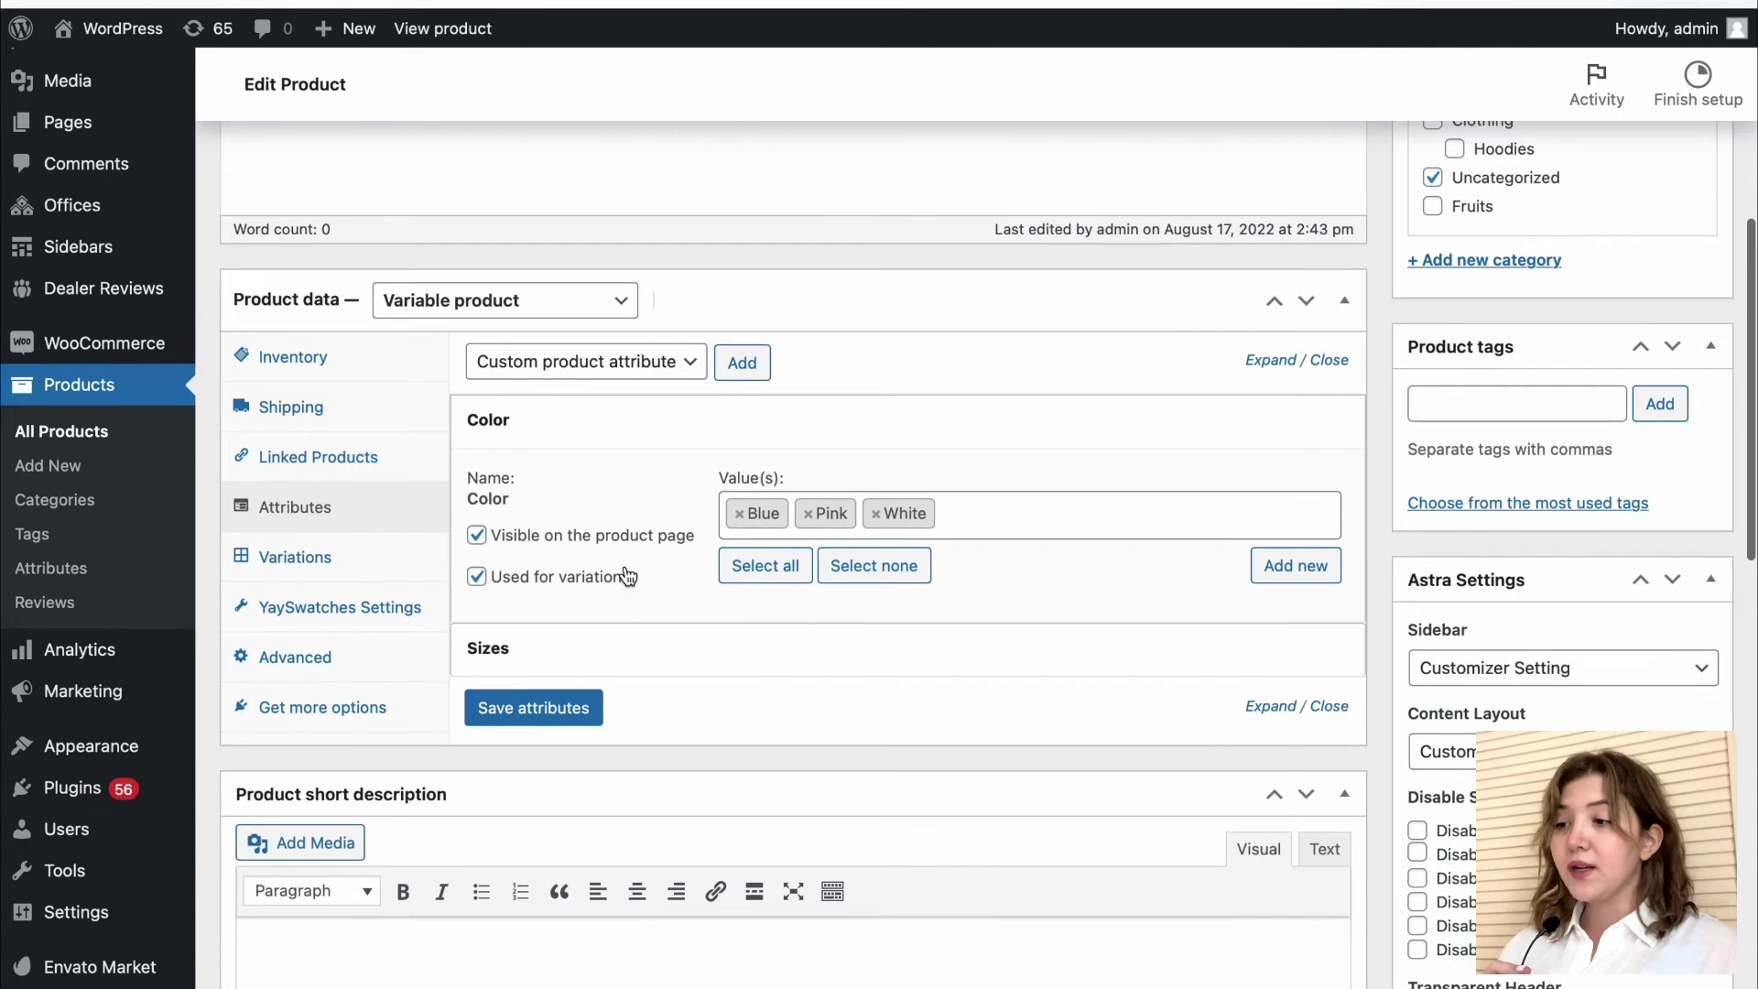
pyautogui.click(604, 650)
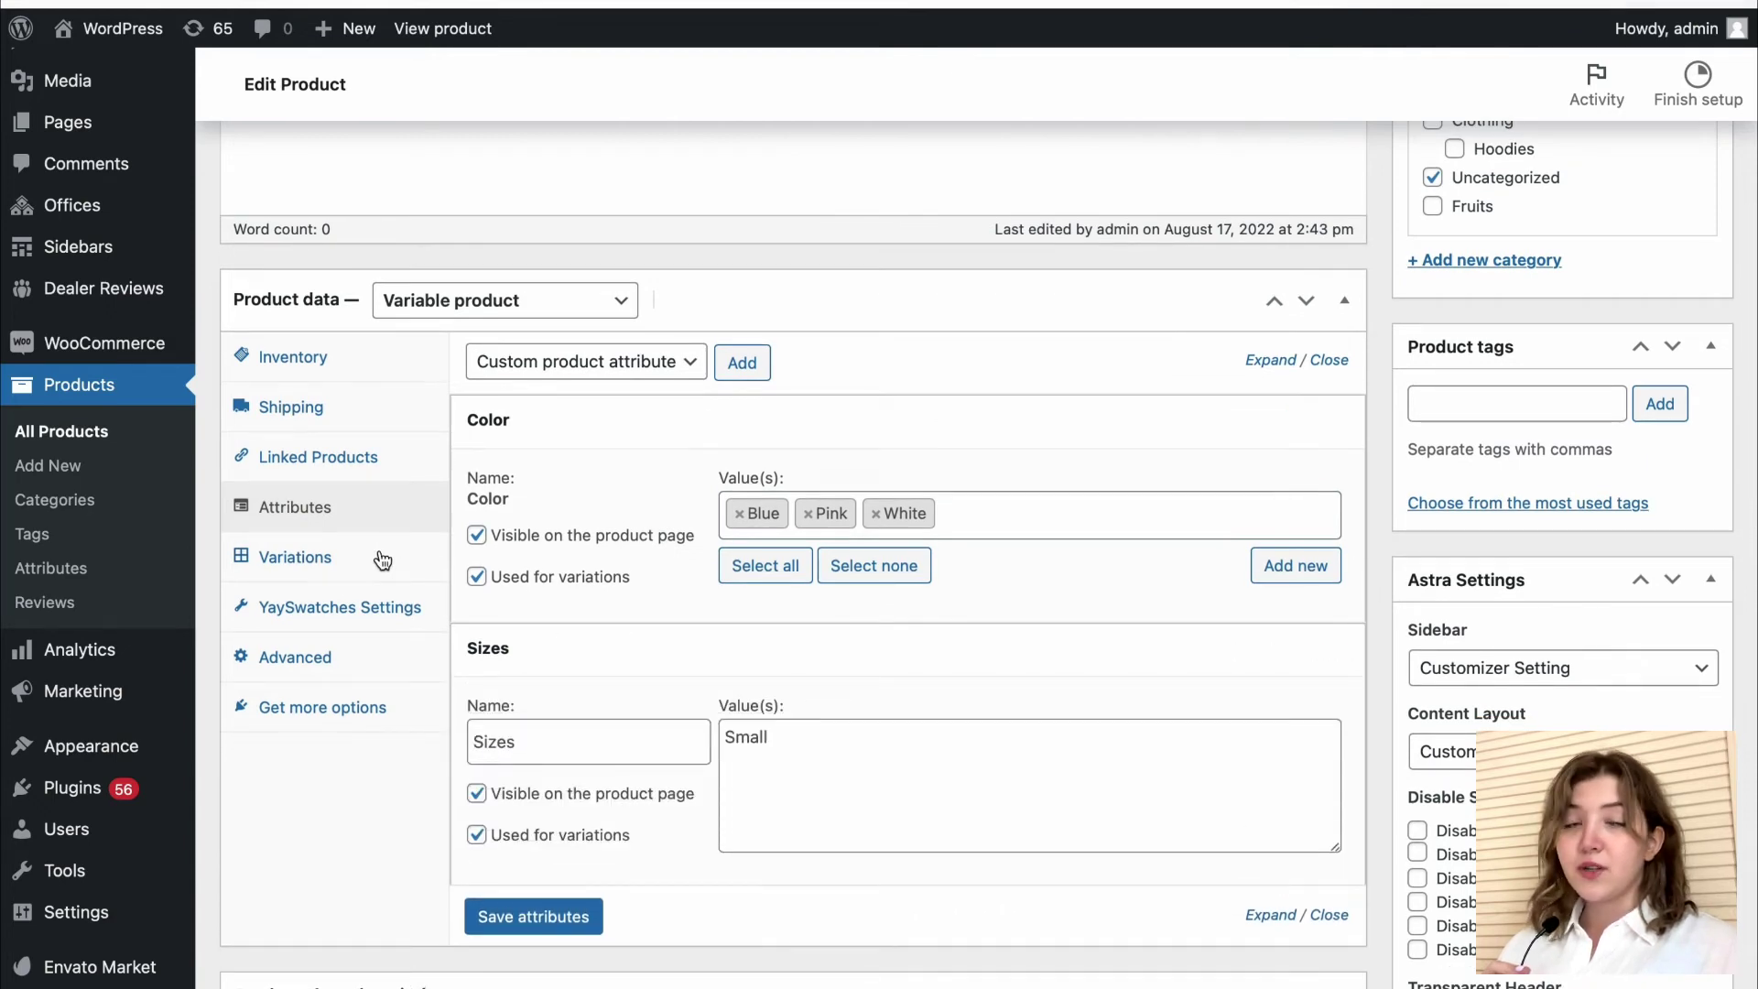
# Step: Show the Shirt product's variations and expand Blue, Pink and White to review their images and prices
pyautogui.click(331, 565)
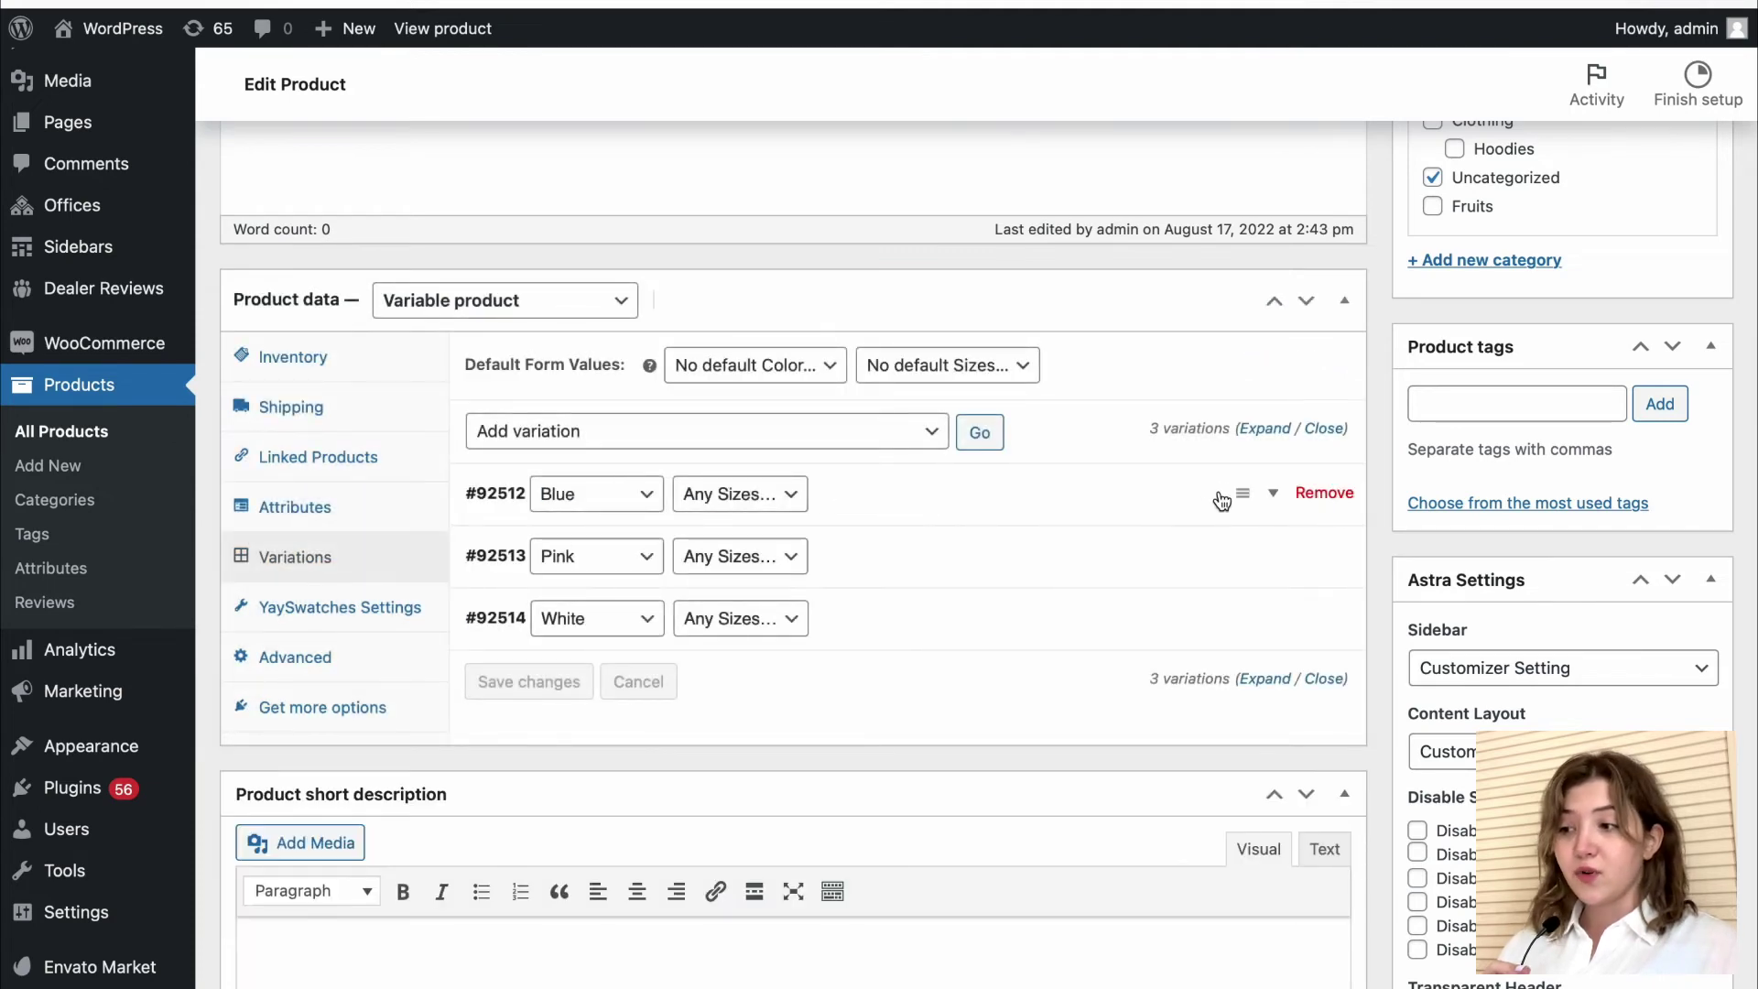
pyautogui.click(1272, 506)
pyautogui.scroll(-8, 1344, 558)
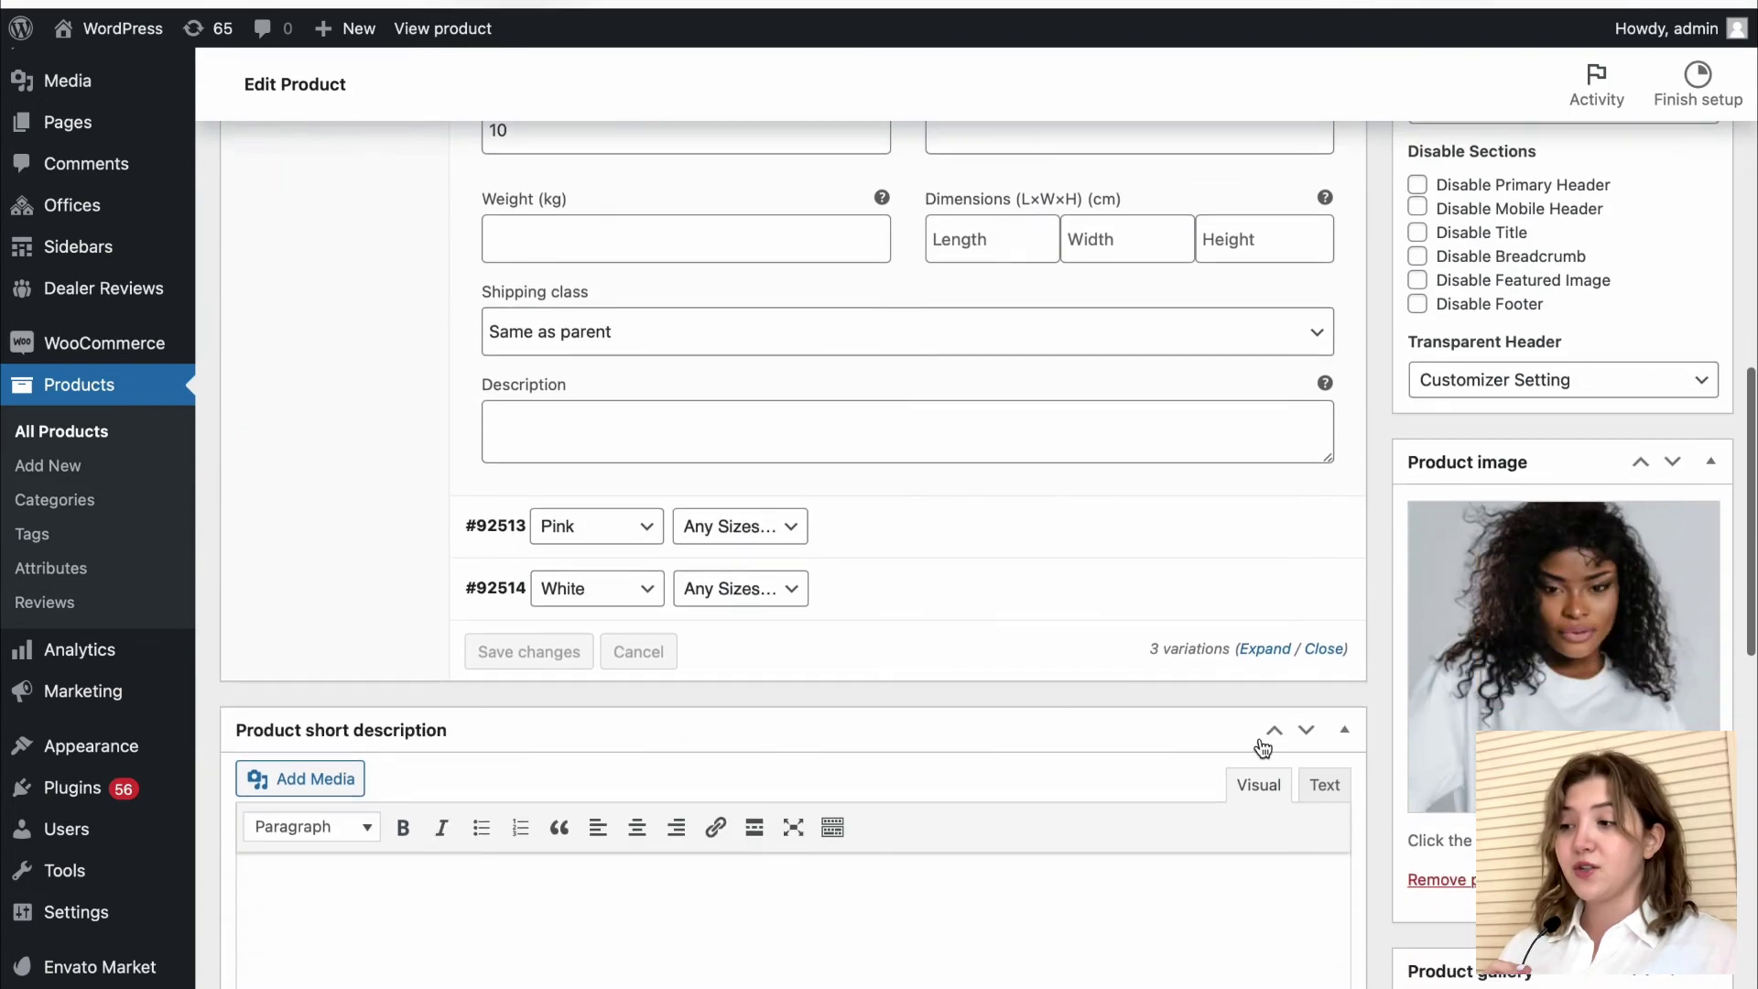
pyautogui.click(1273, 525)
pyautogui.scroll(-9, 1053, 705)
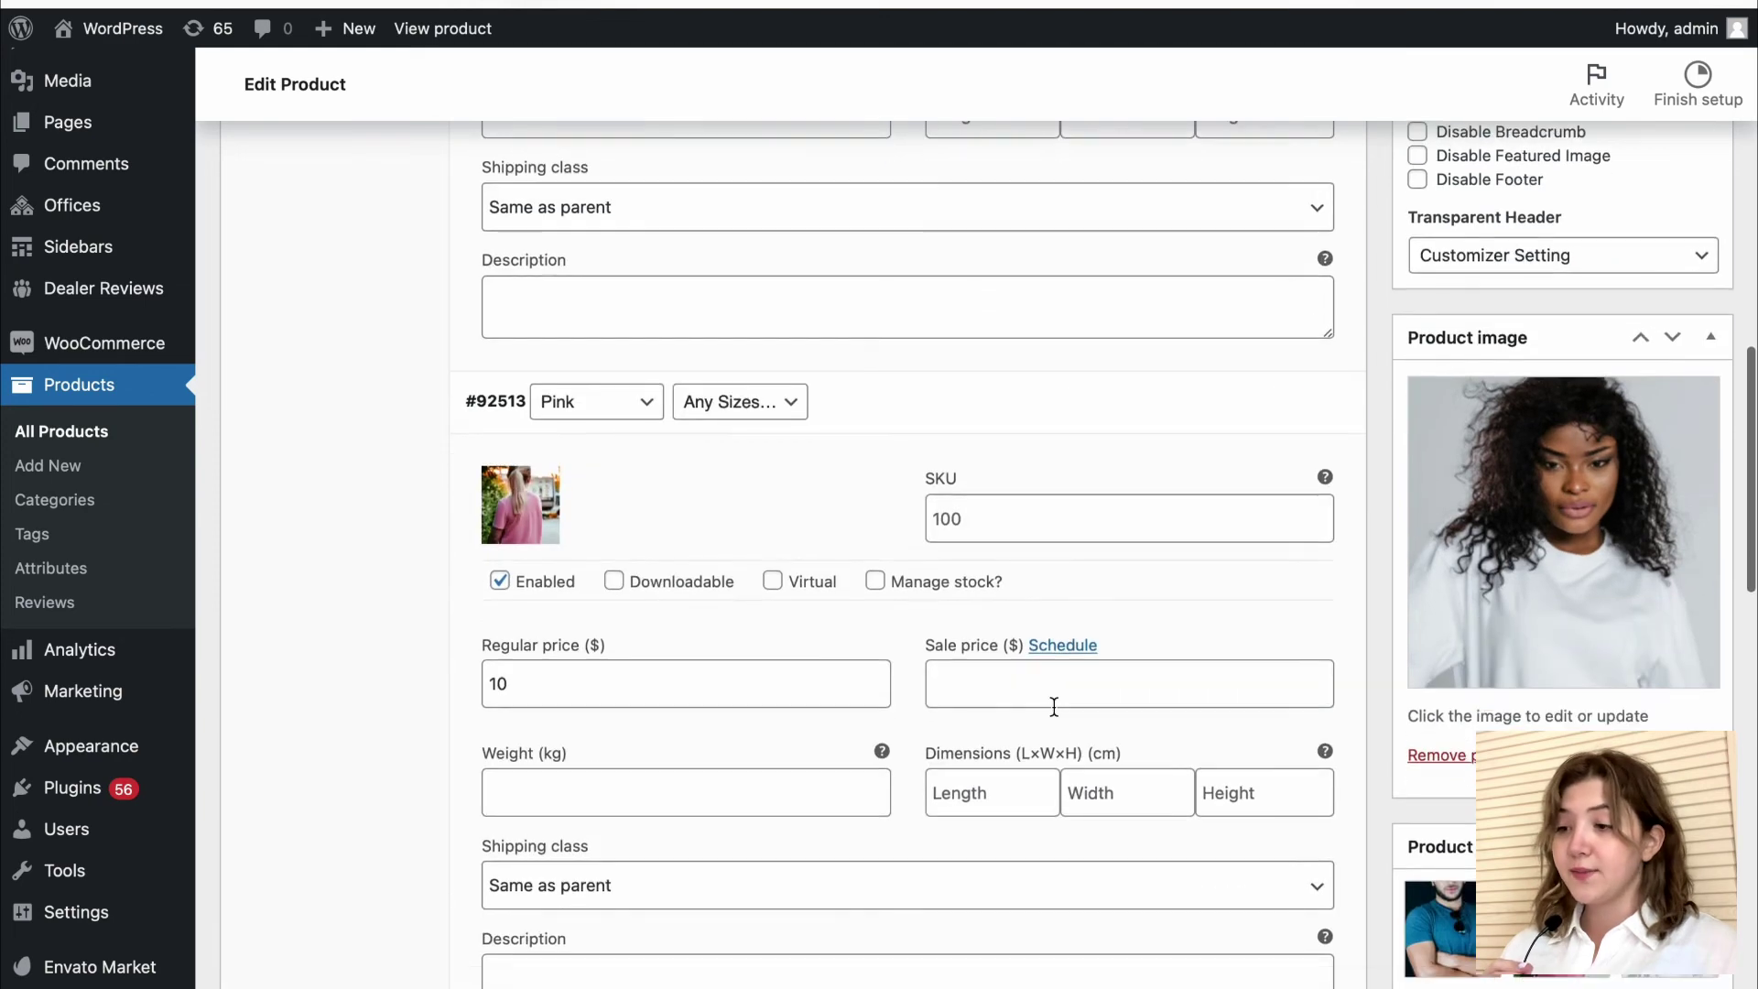
pyautogui.click(1274, 544)
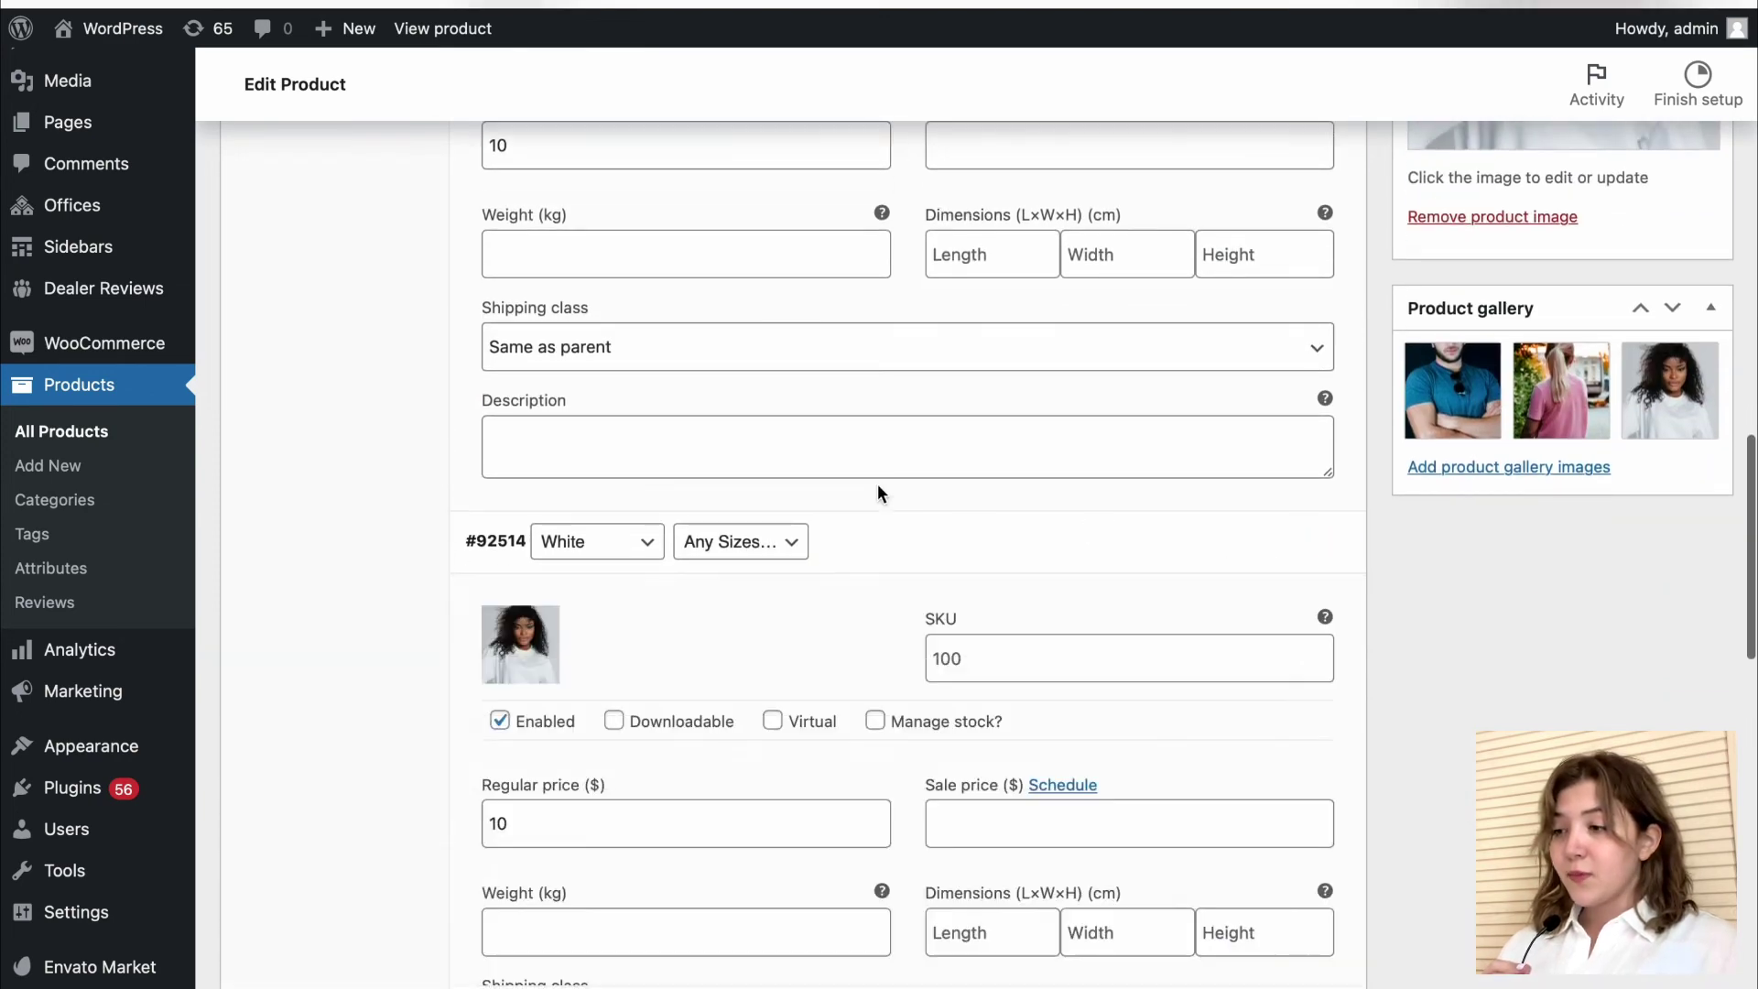
pyautogui.scroll(12, 878, 484)
pyautogui.scroll(3, 877, 483)
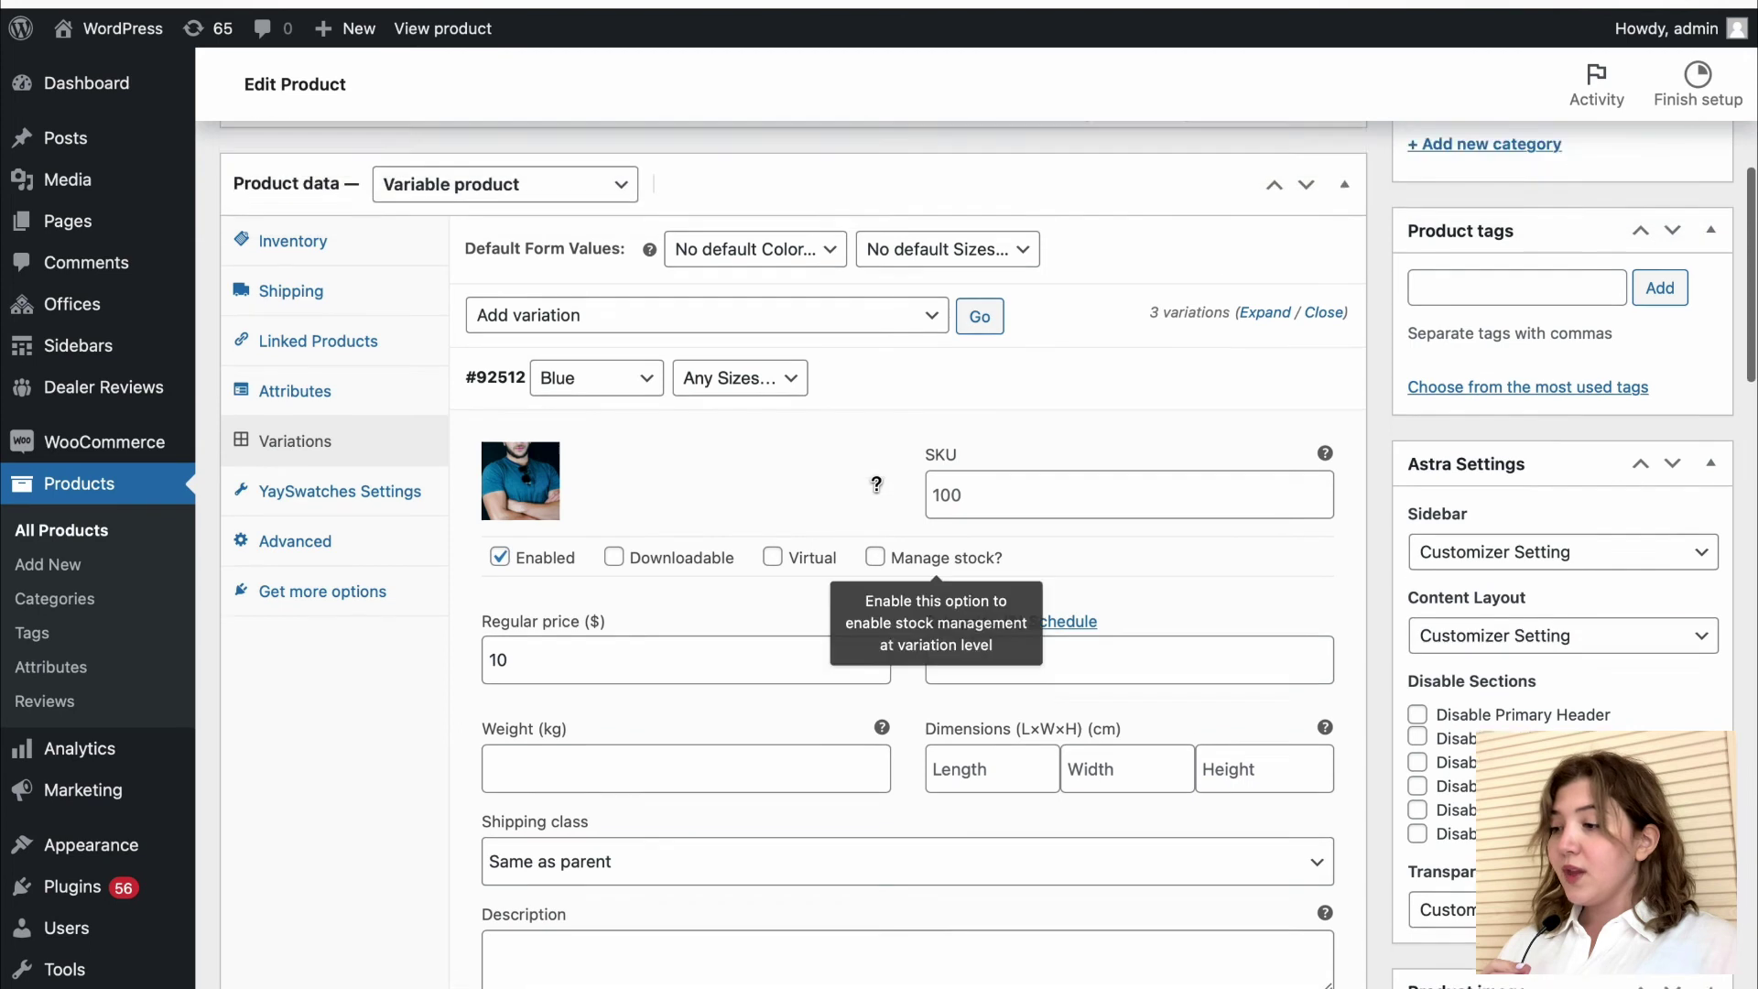
# Step: Show the product's YaySwatches settings and review the Color attribute's swatch types, keeping Default
pyautogui.click(392, 621)
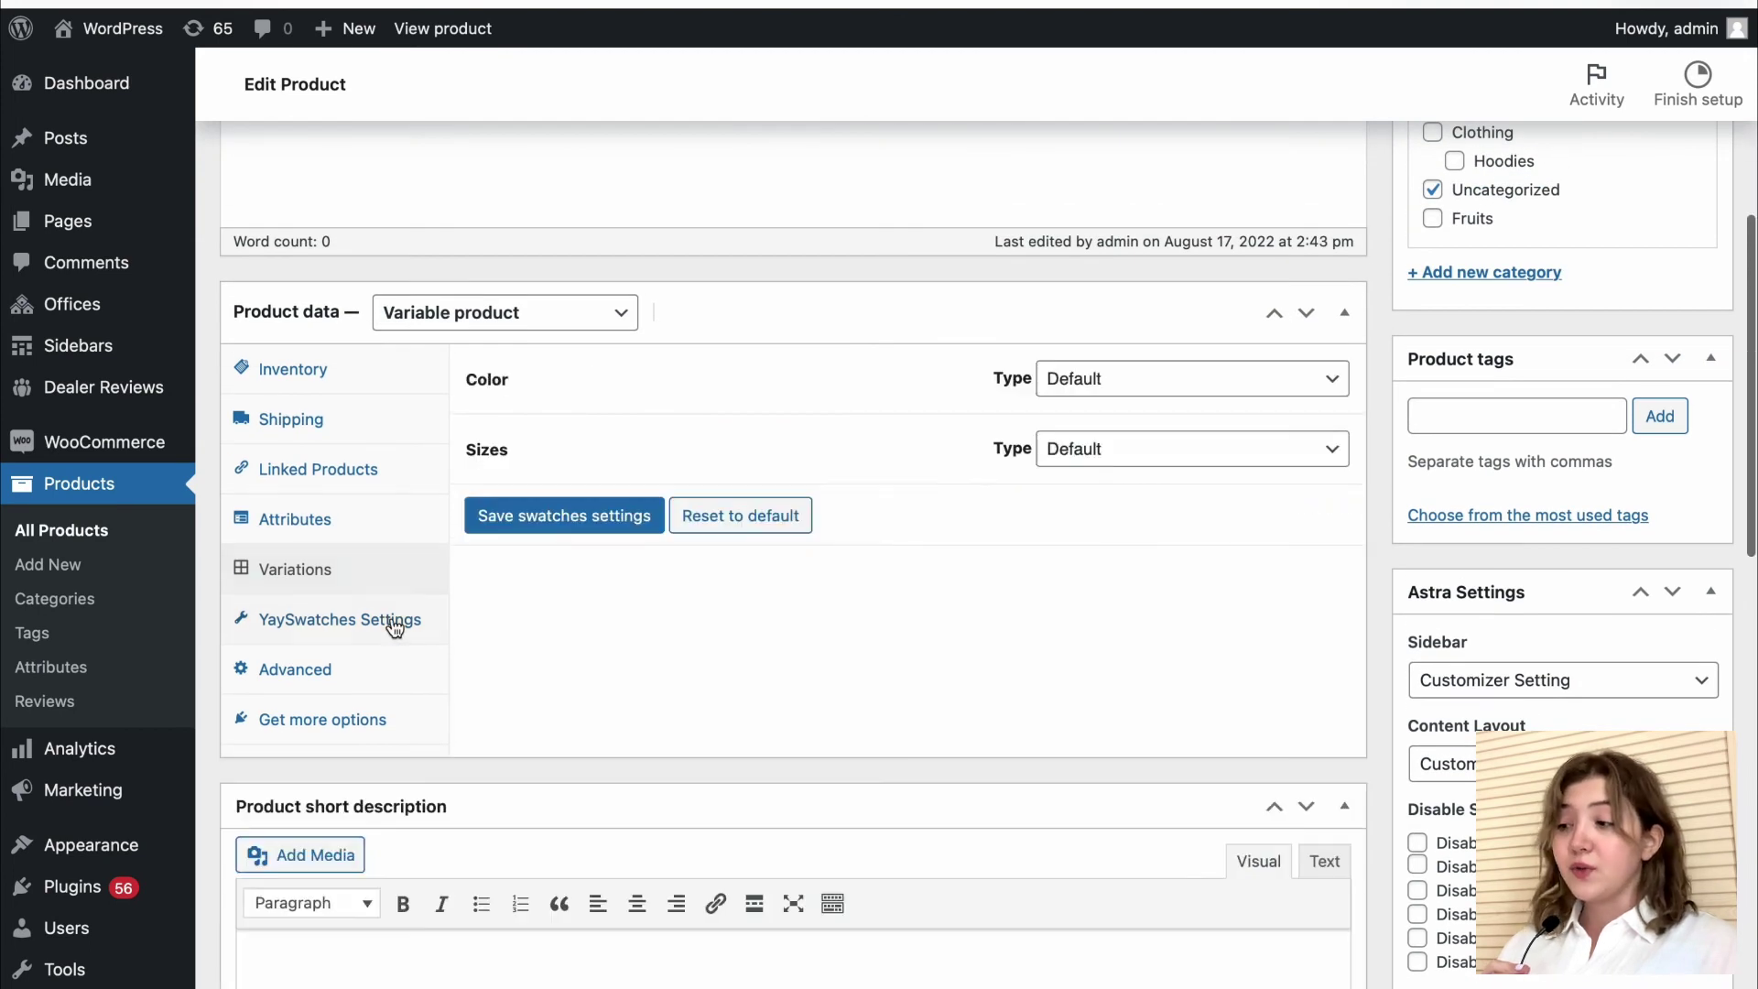
pyautogui.click(1176, 389)
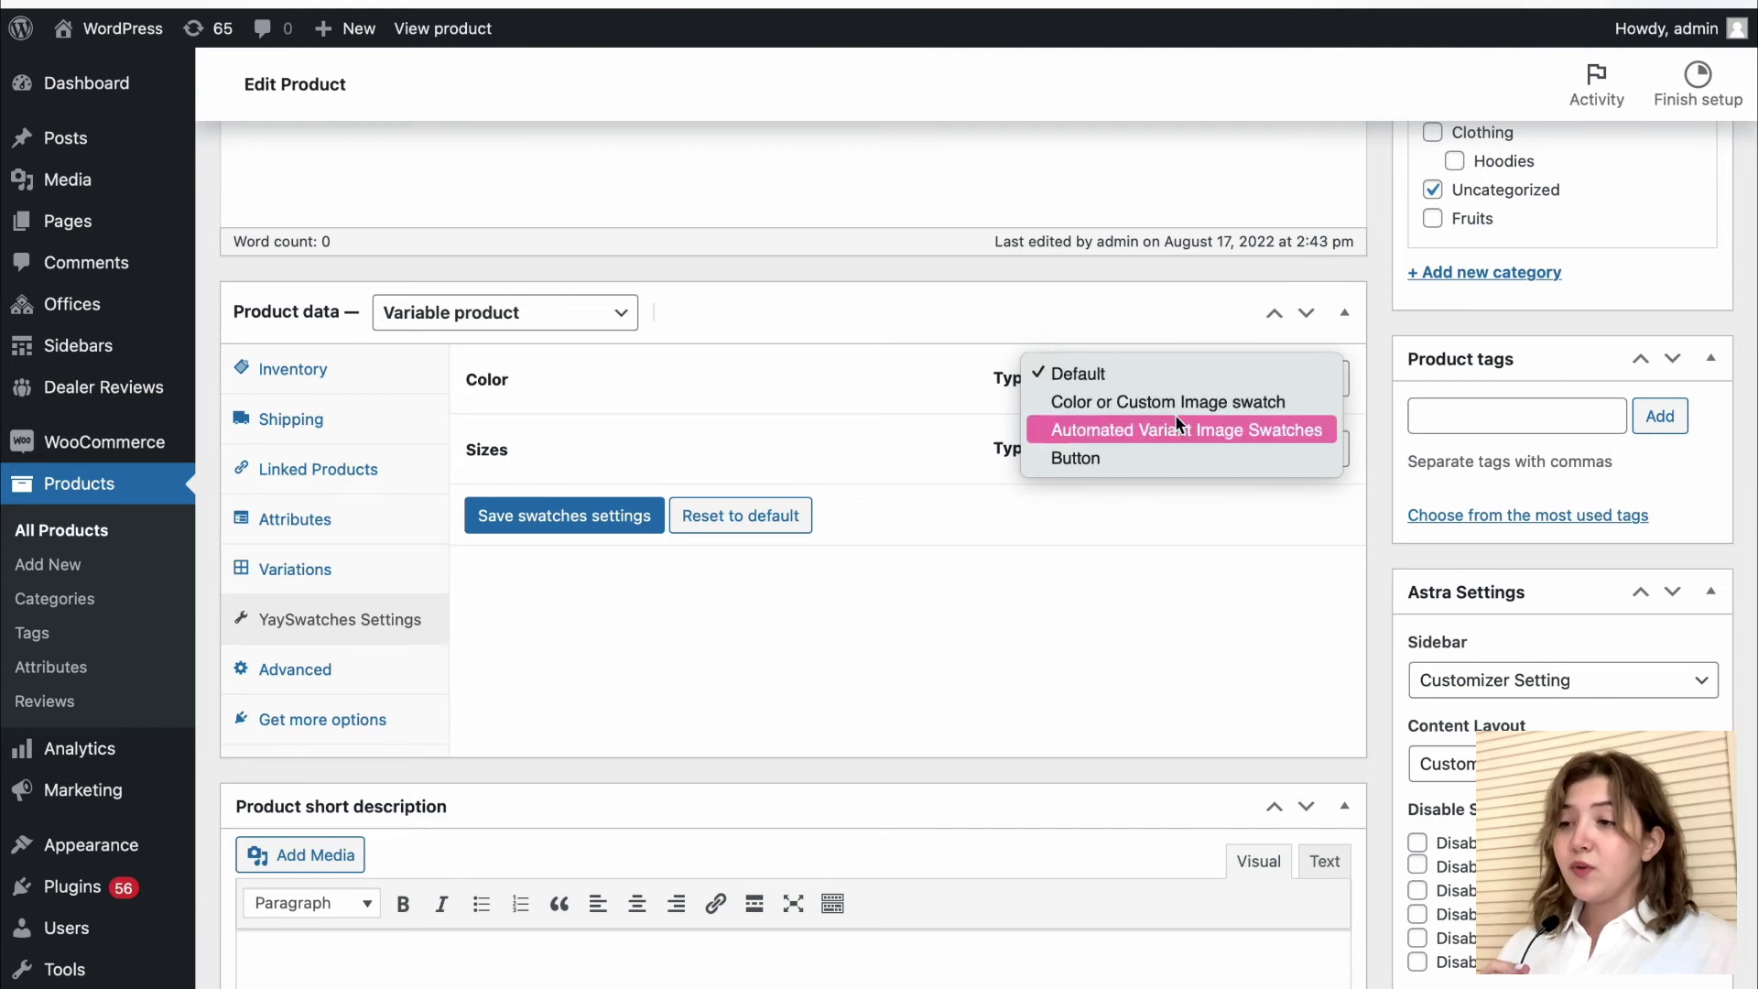
pyautogui.click(1076, 595)
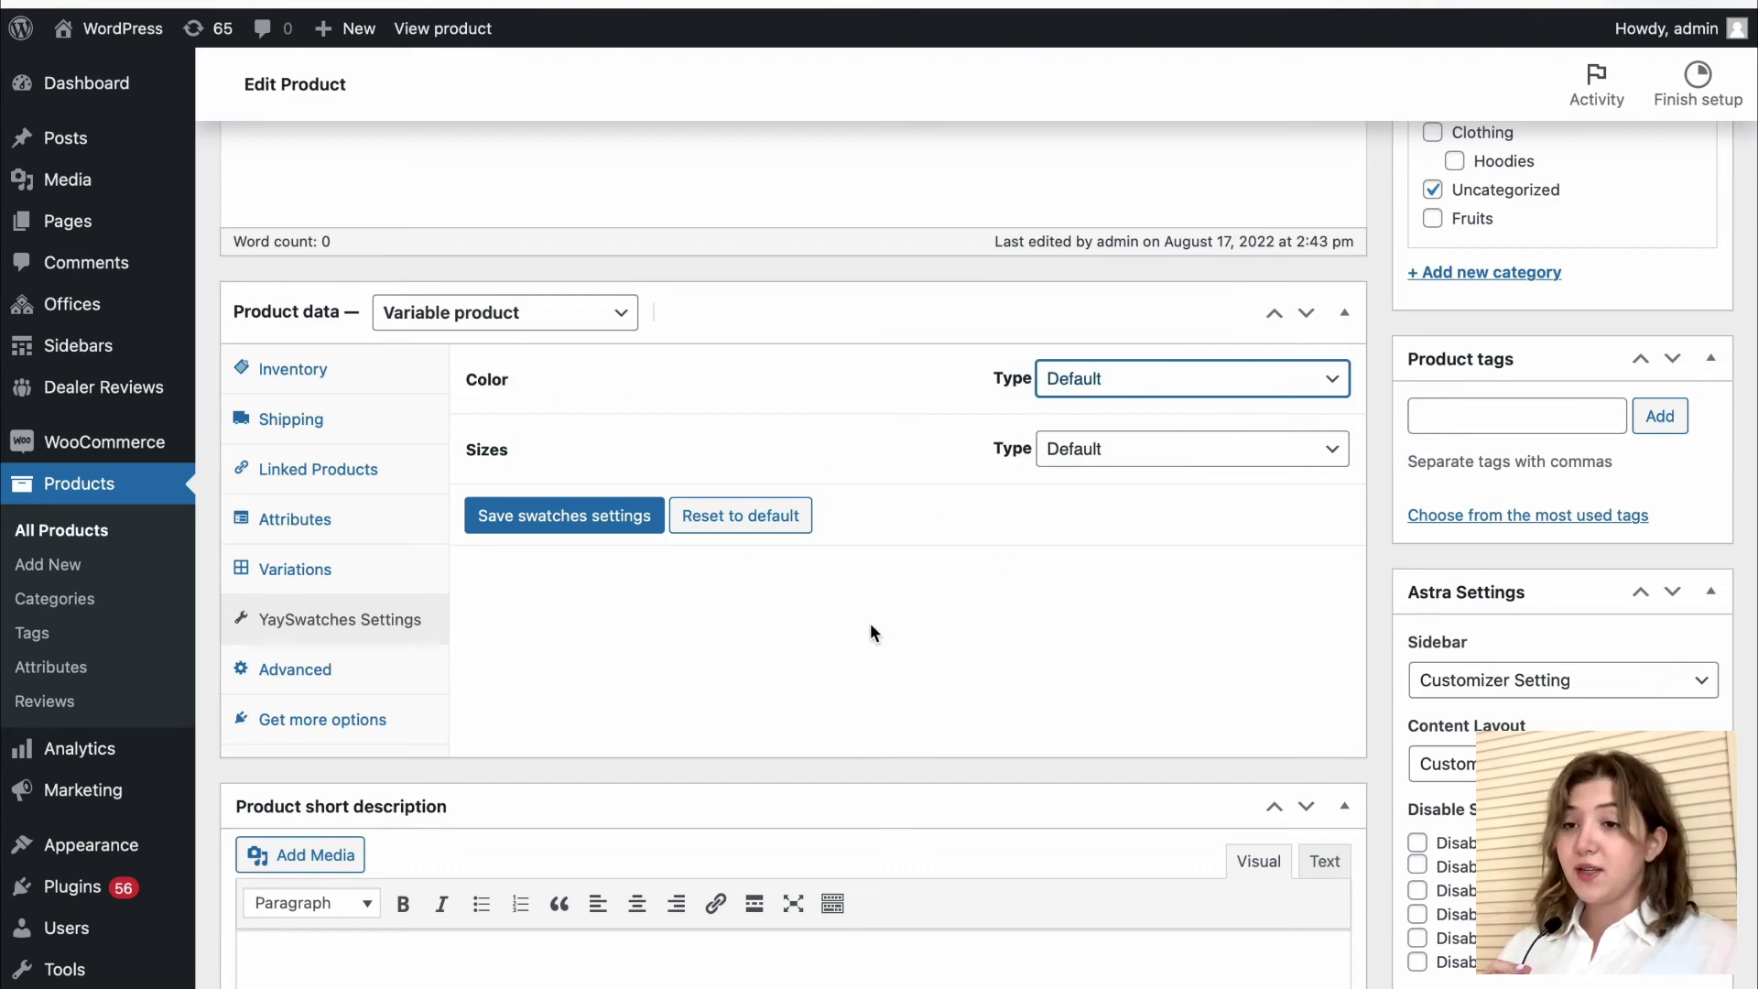
# Step: Open the Shirt's live product page from its permalink and choose Small as the size
pyautogui.scroll(7, 869, 632)
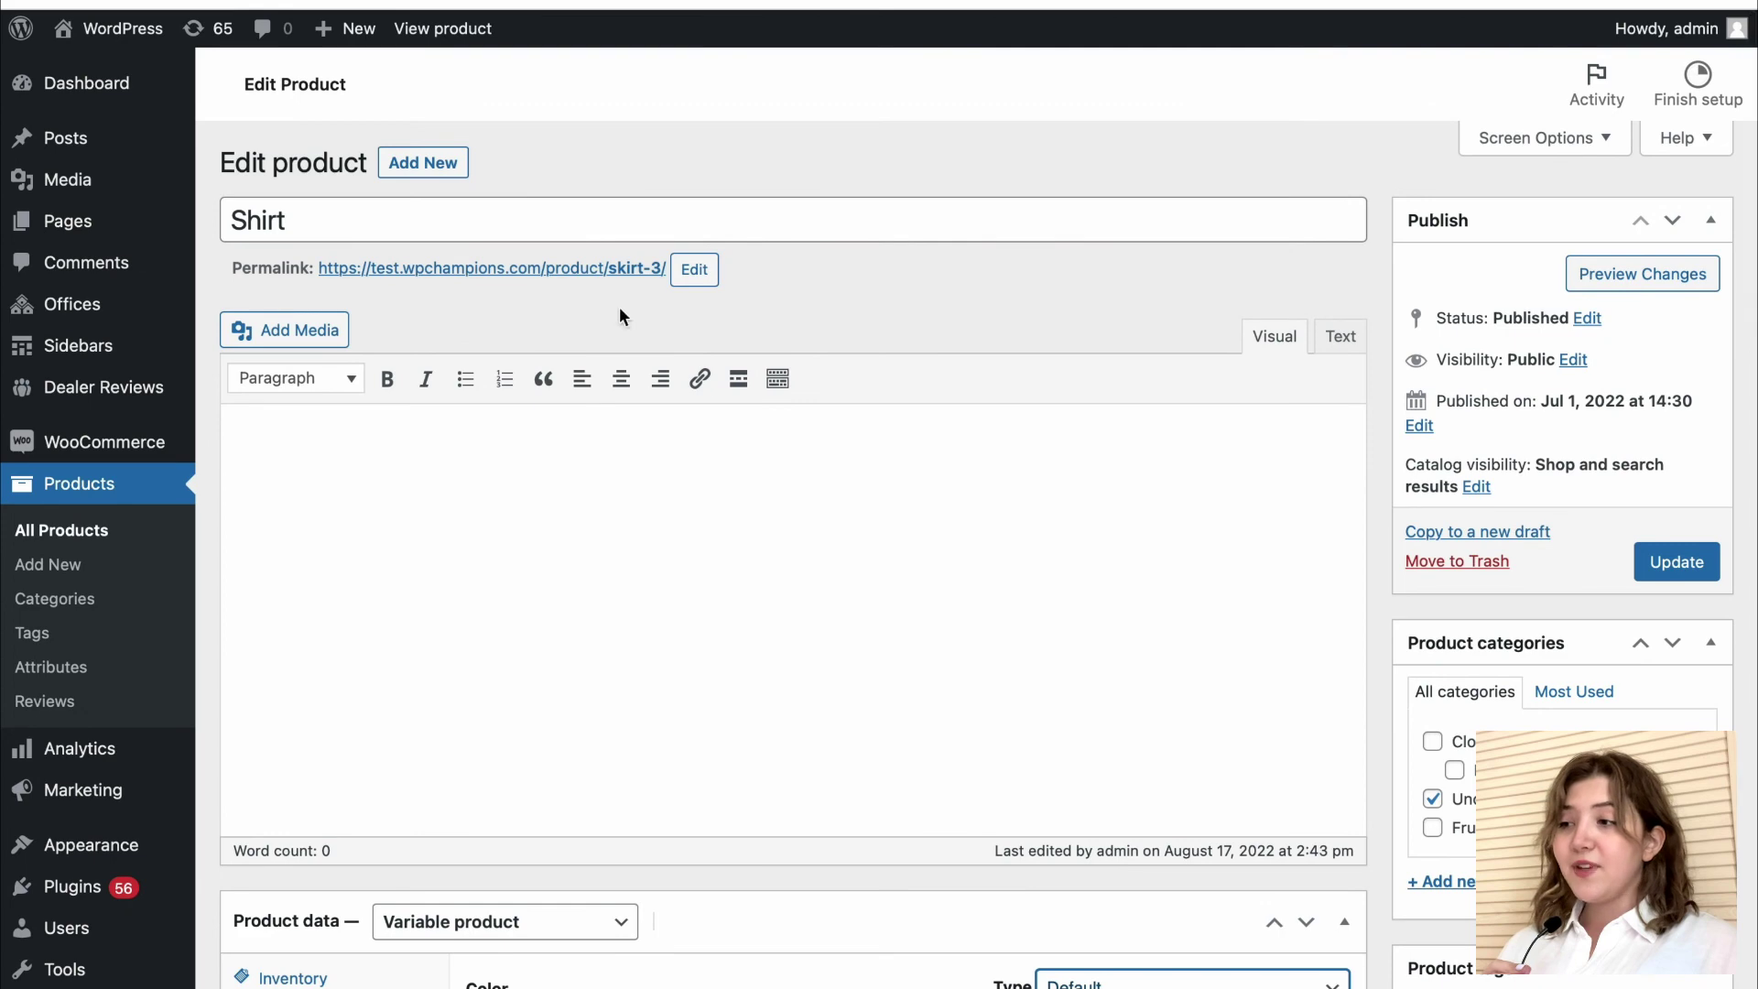
pyautogui.click(580, 271)
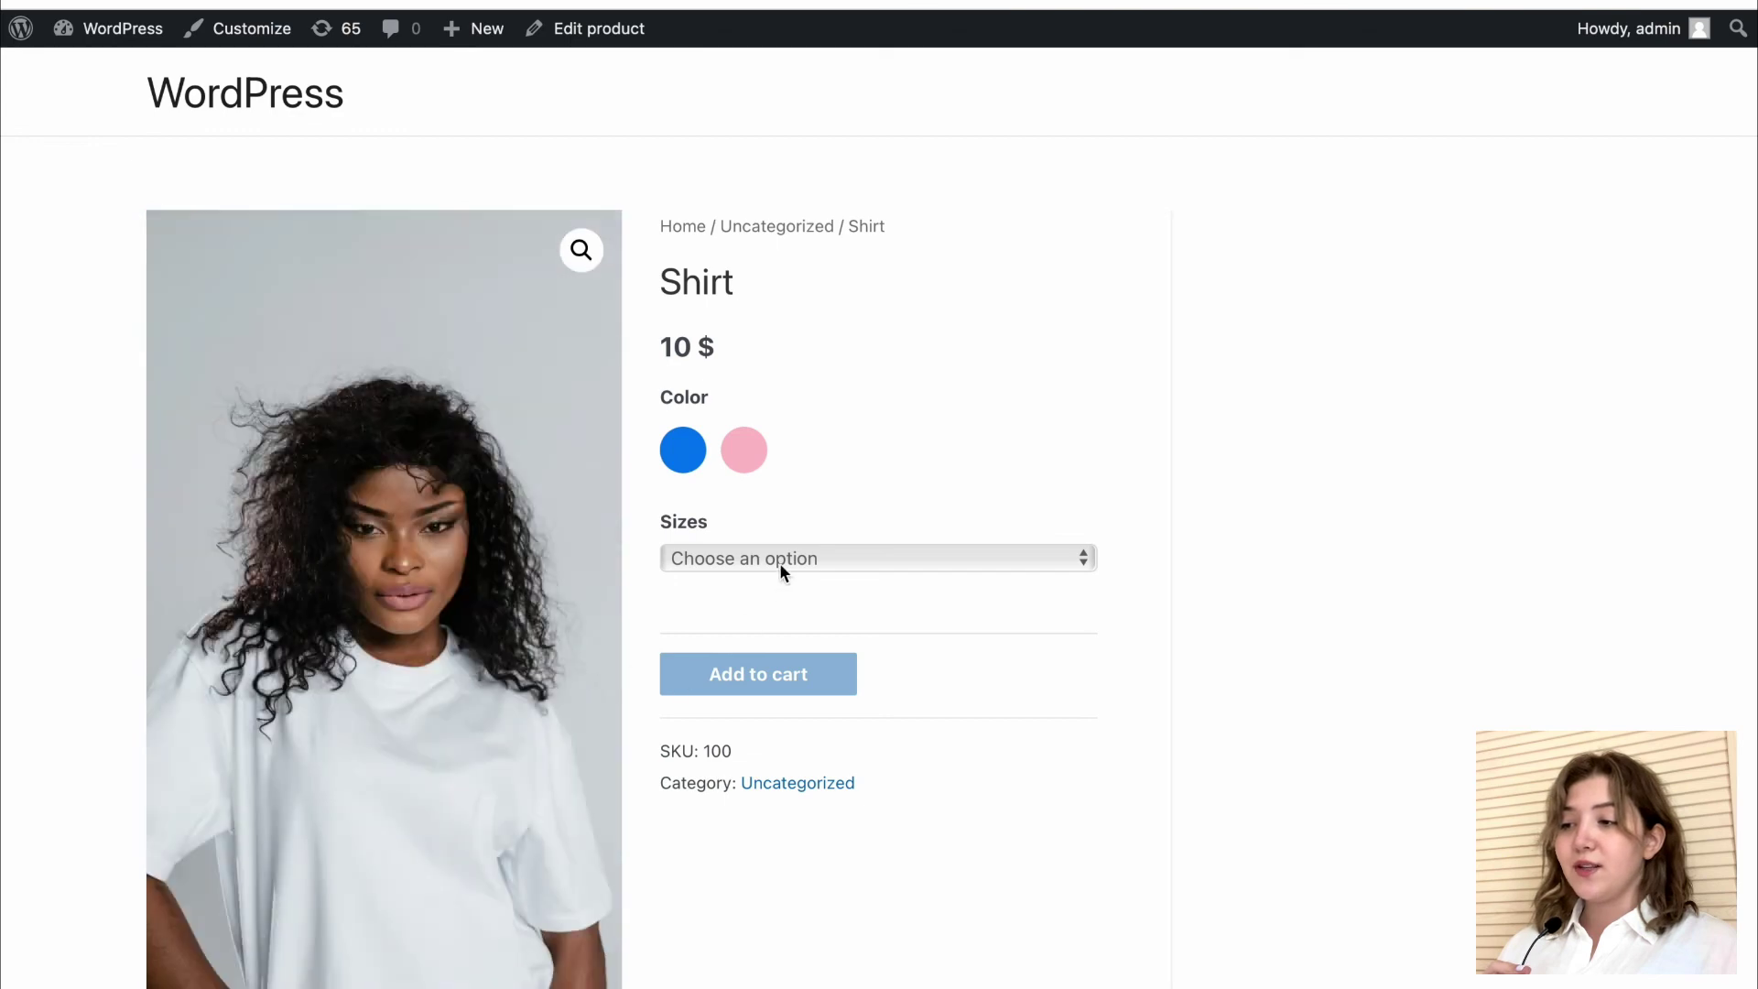
pyautogui.click(784, 559)
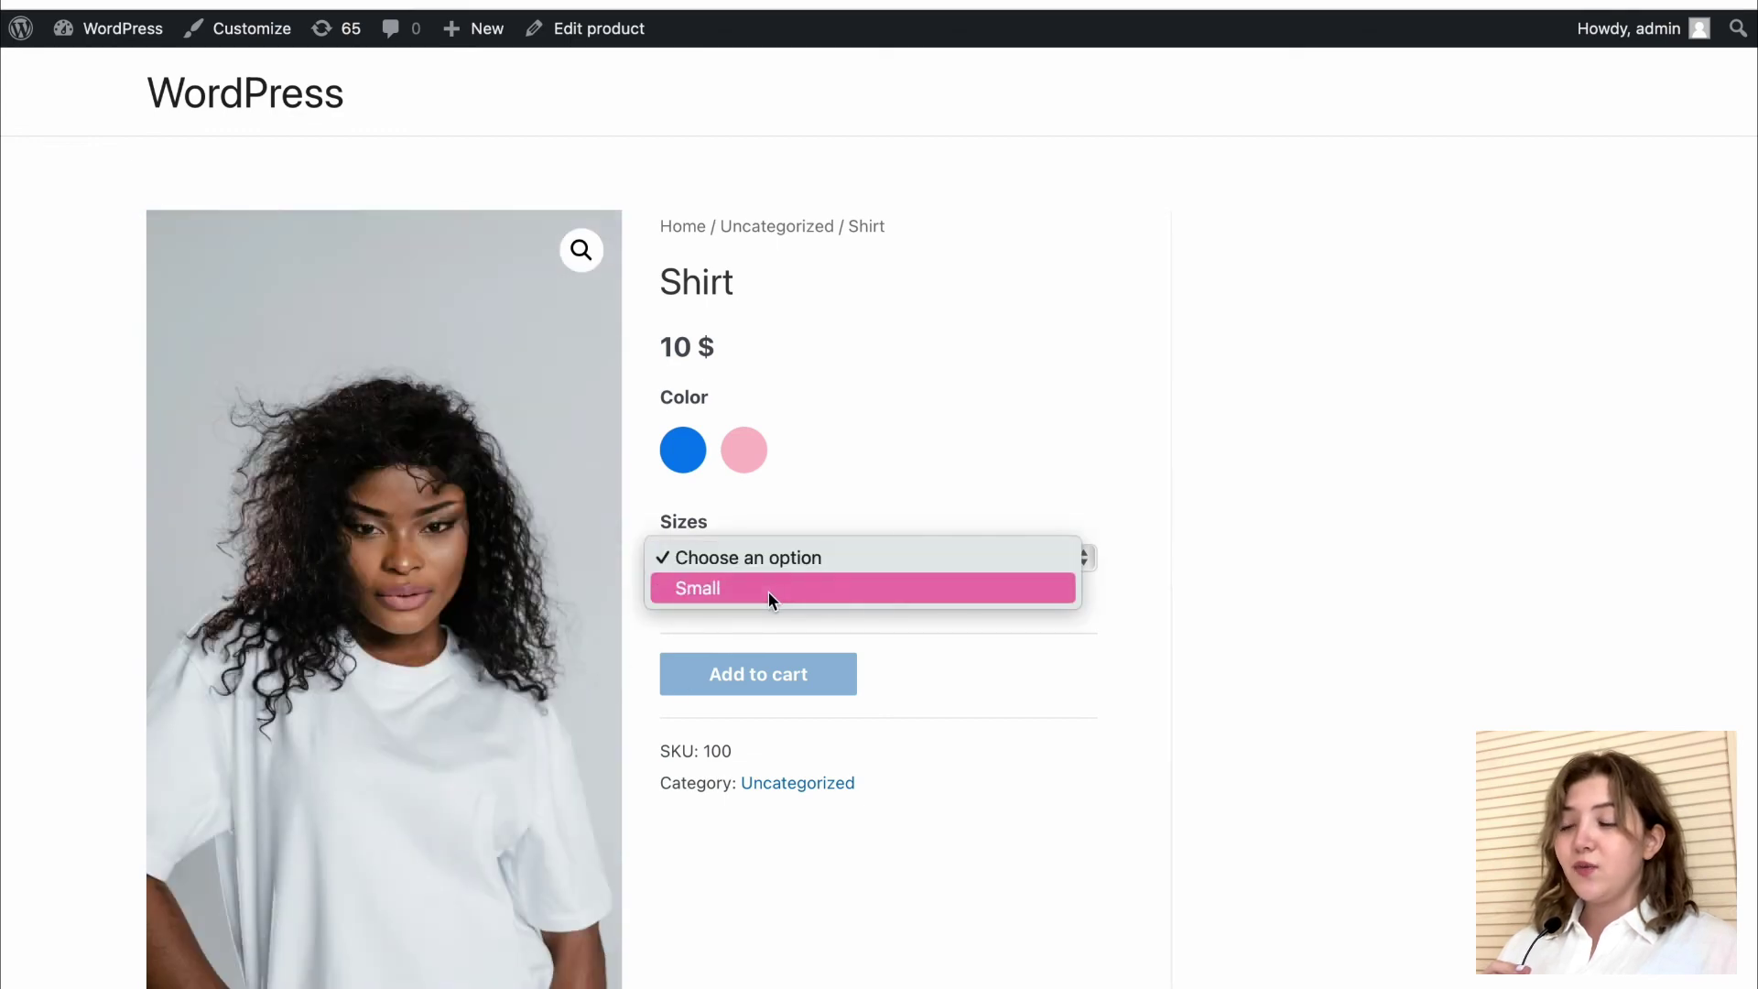
pyautogui.click(767, 592)
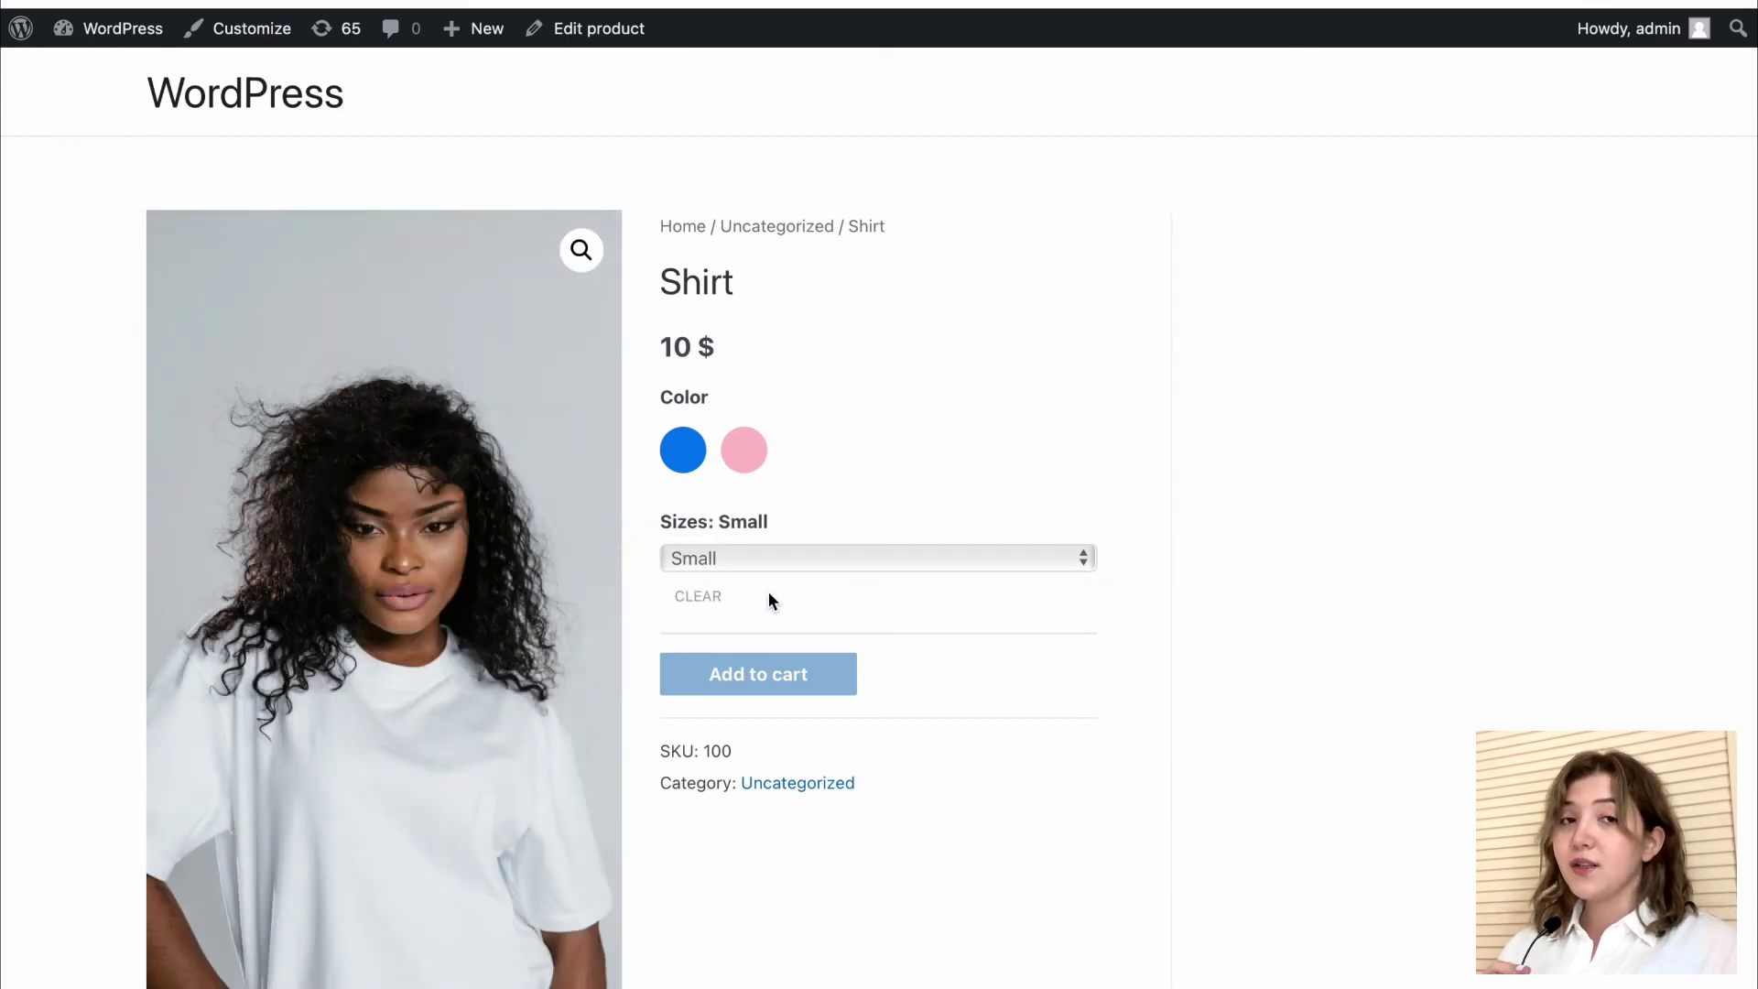
# Step: Select the Blue, Pink and White color swatches in turn to preview each variation's product image
pyautogui.click(689, 458)
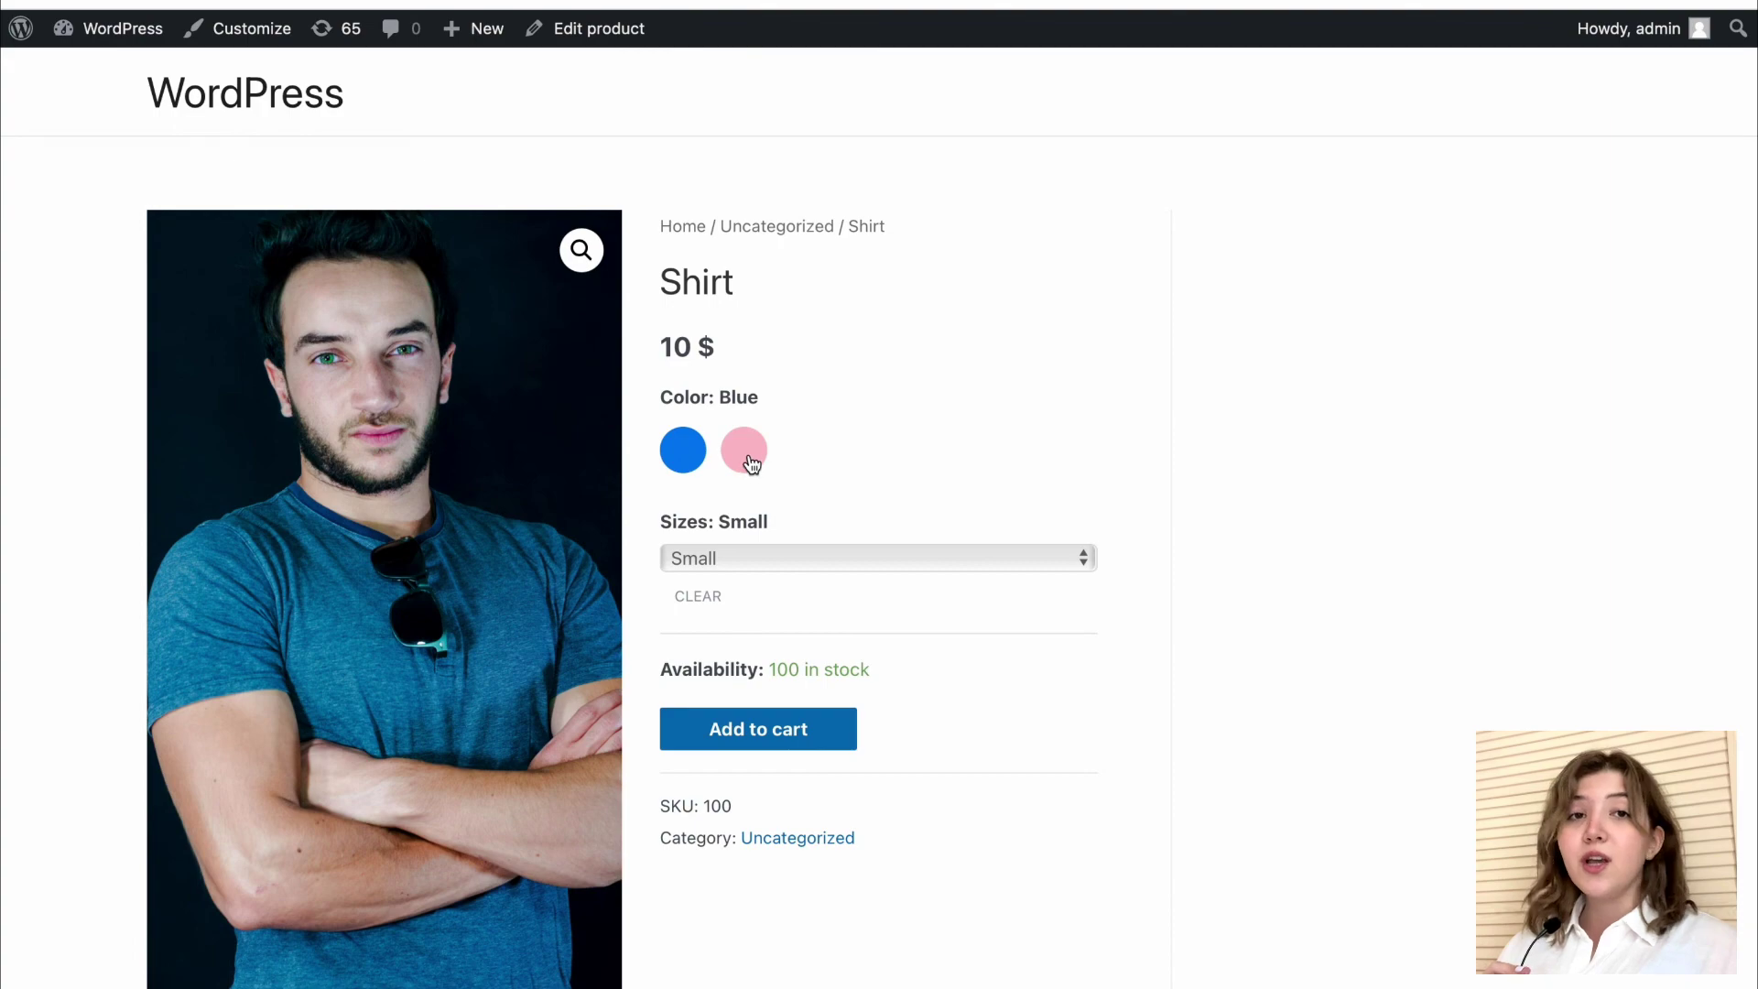
pyautogui.click(747, 458)
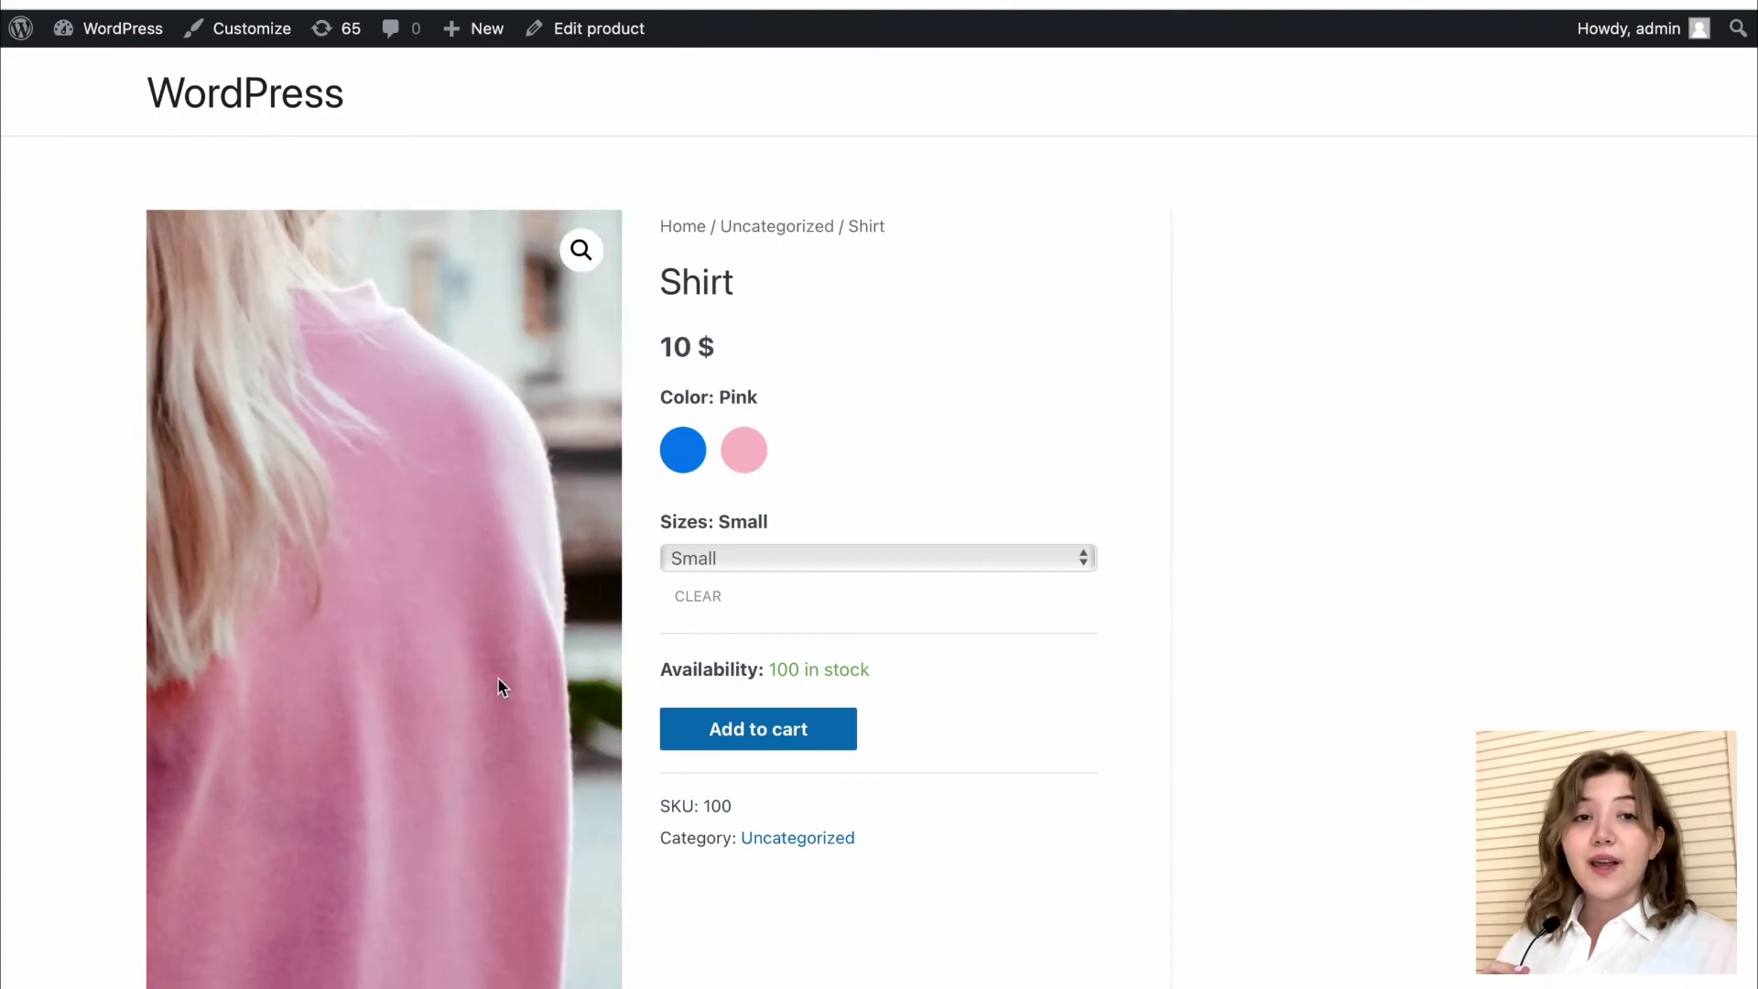
pyautogui.click(813, 458)
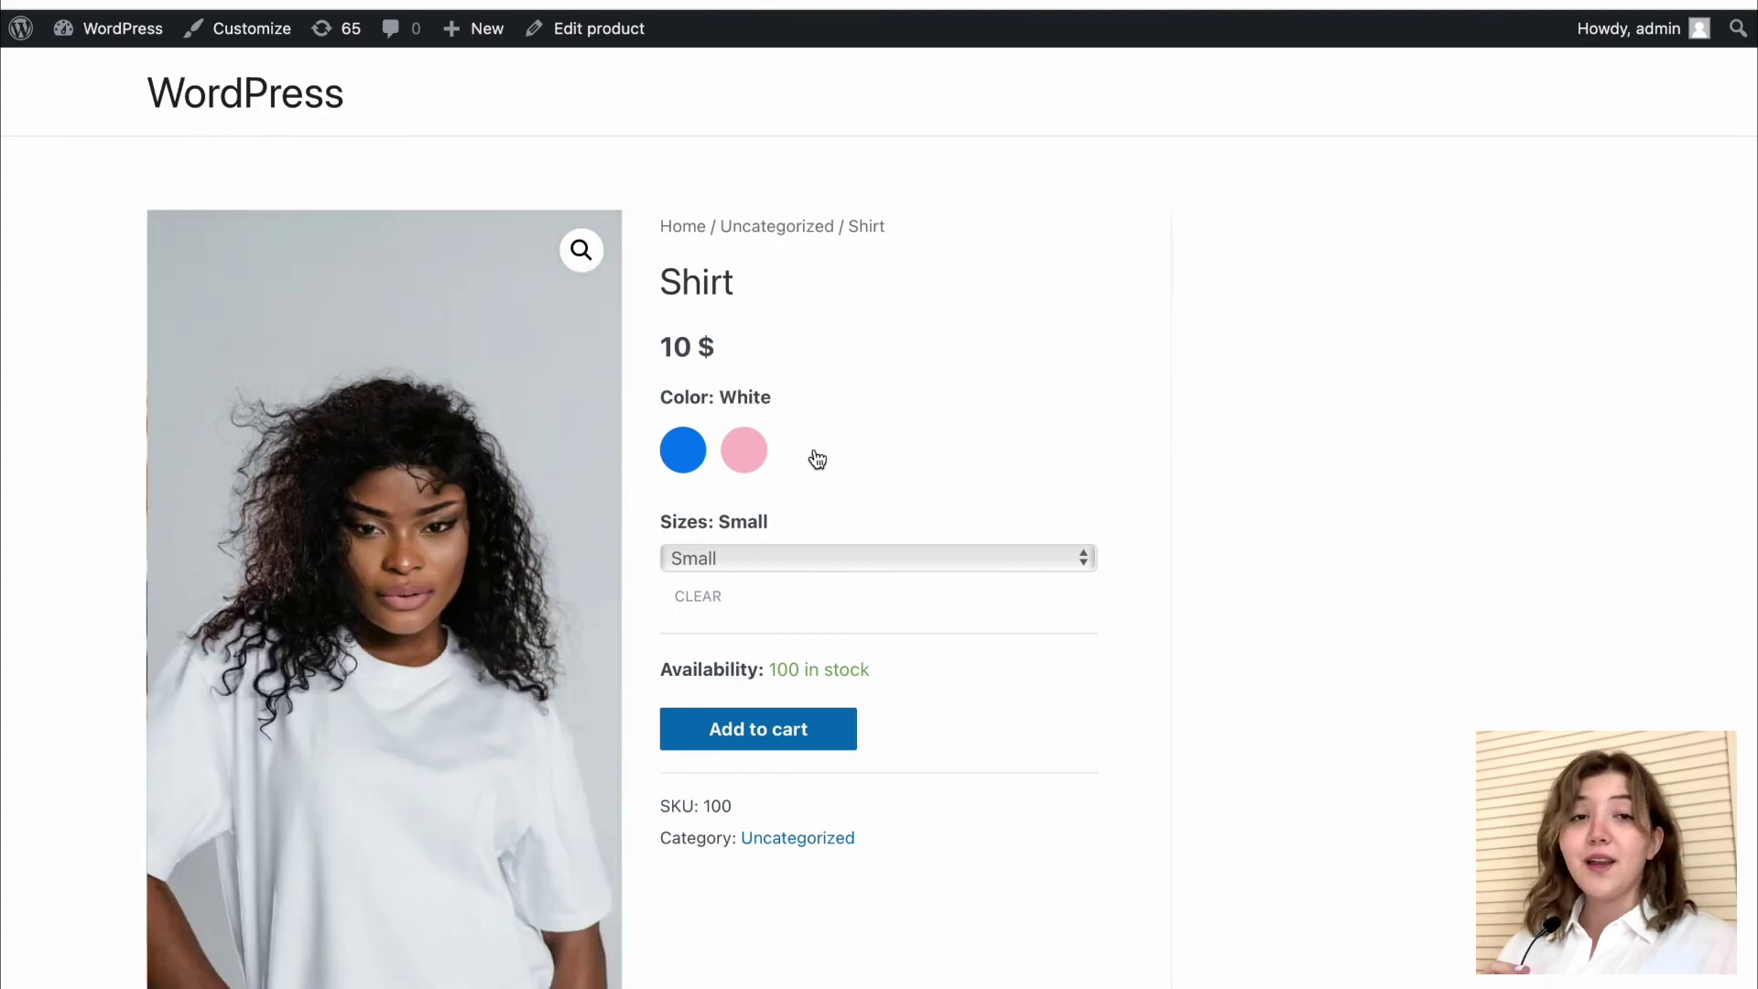